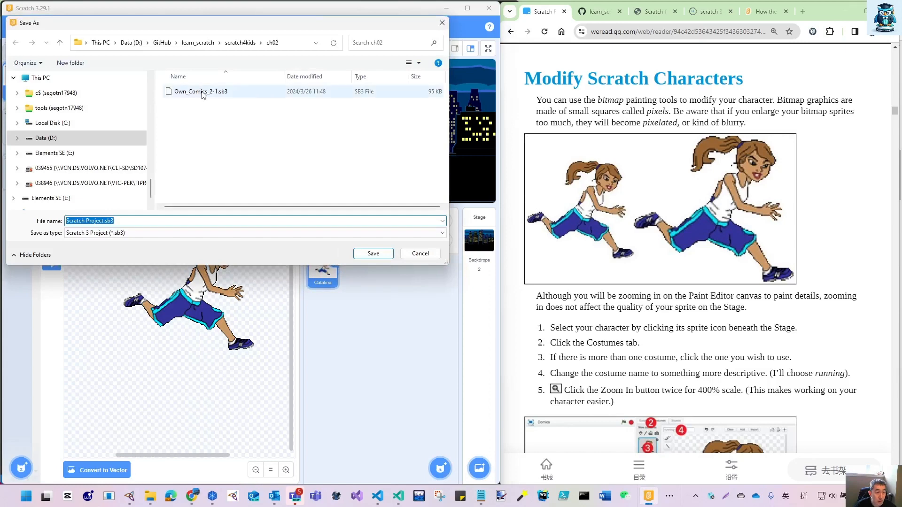
- Save the project as Own_Comics_2-2.sb3 in the ch02 folder
left_click(201, 91)
left_click(111, 220)
left_click(110, 221)
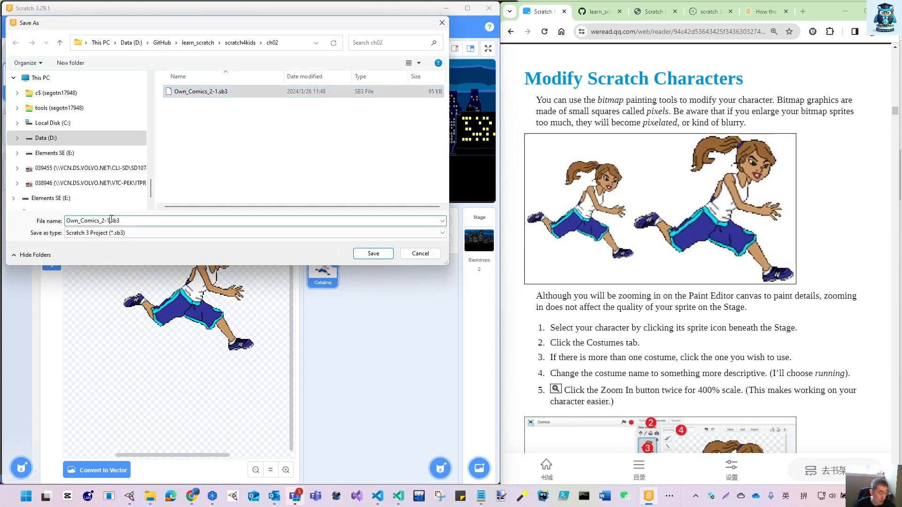
type("2")
key("Return")
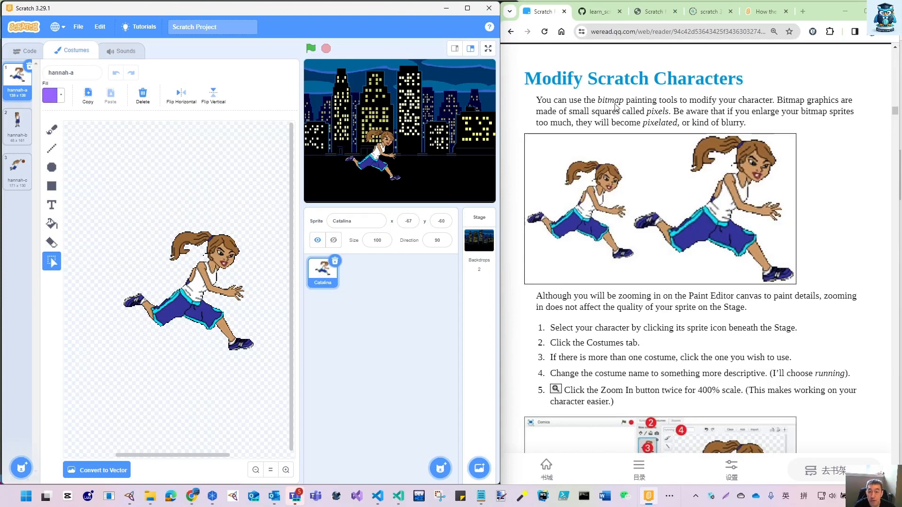
- Read the book's Modify Scratch Characters instructions and inspect the hannah-a bitmap costume at a larger zoom
scroll(707, 100, "down", 1)
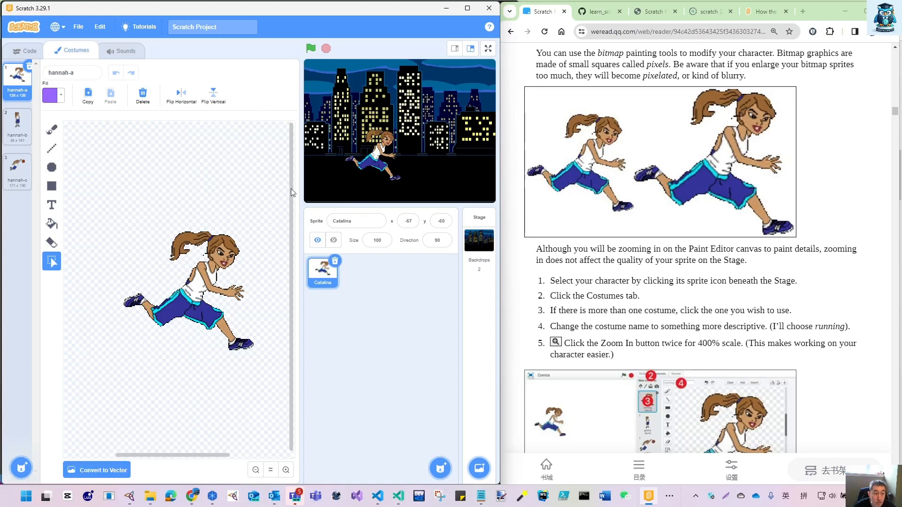
left_click_drag(197, 455, 217, 465)
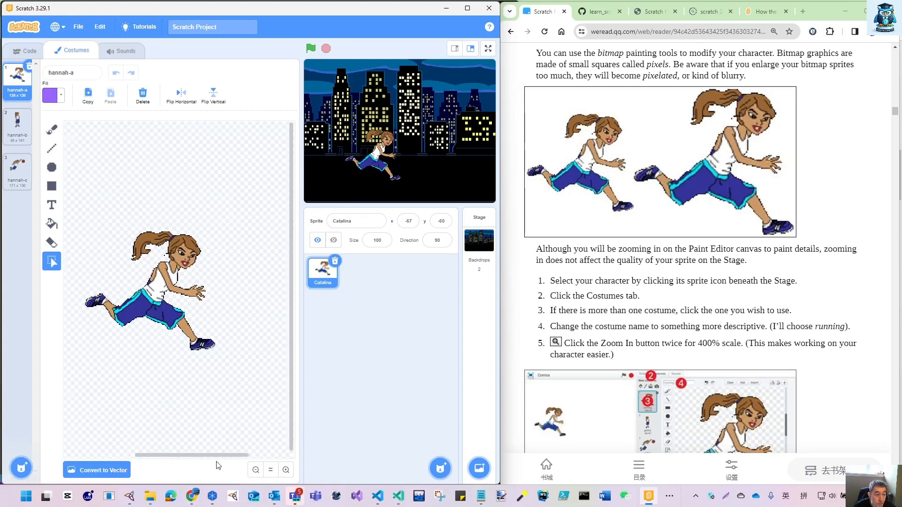
left_click(286, 471)
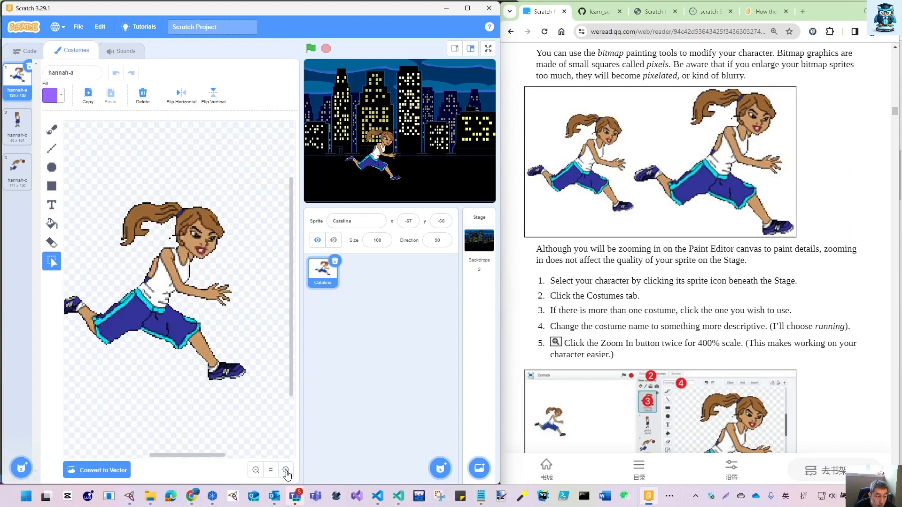
left_click_drag(195, 459, 188, 462)
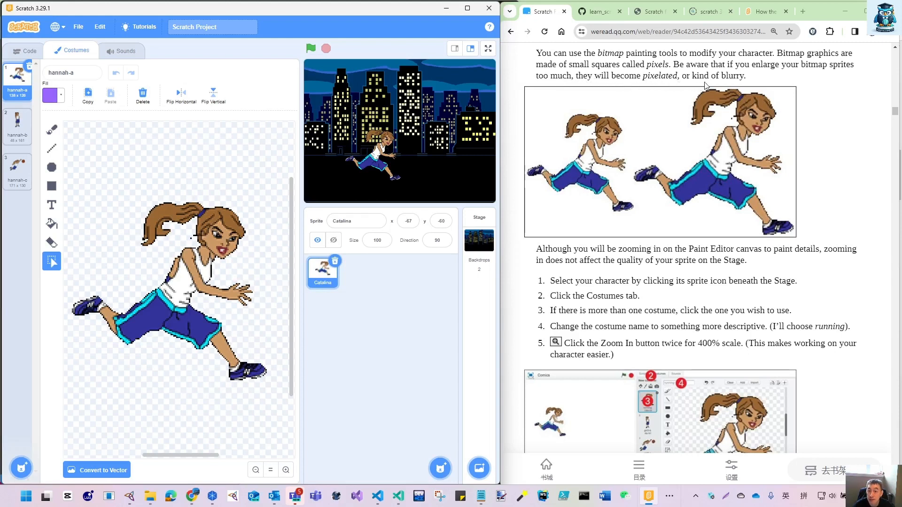
scroll(605, 306, "down", 2)
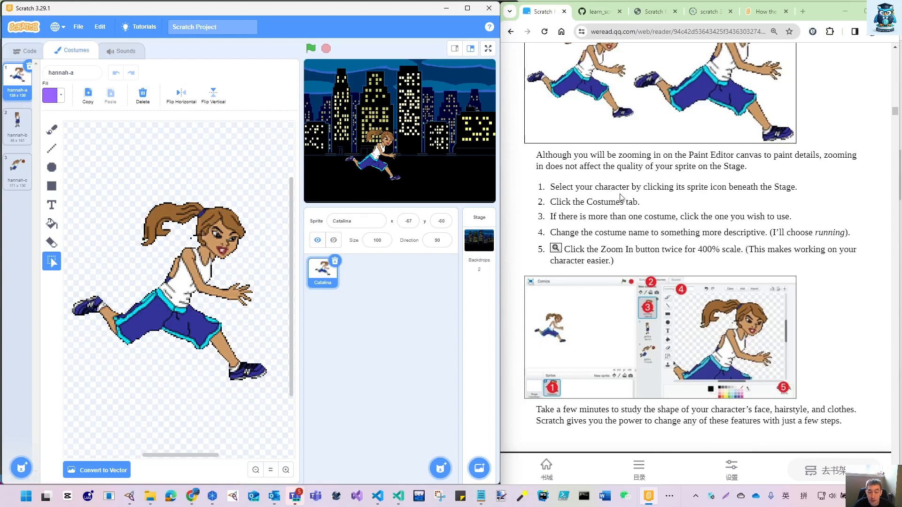
scroll(620, 197, "down", 1)
scroll(592, 148, "down", 1)
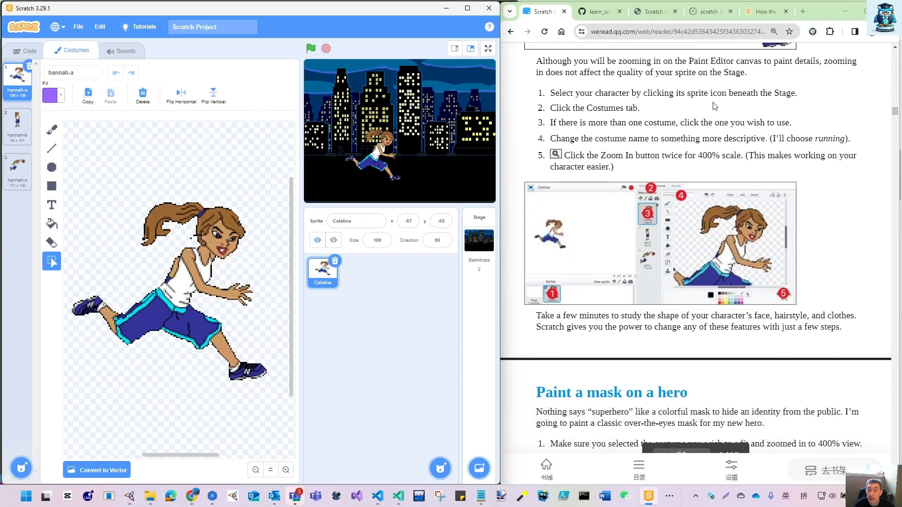
- Look through the Catalina sprite's hannah-b and hannah-c costumes, ending with hannah-a selected
left_click(322, 276)
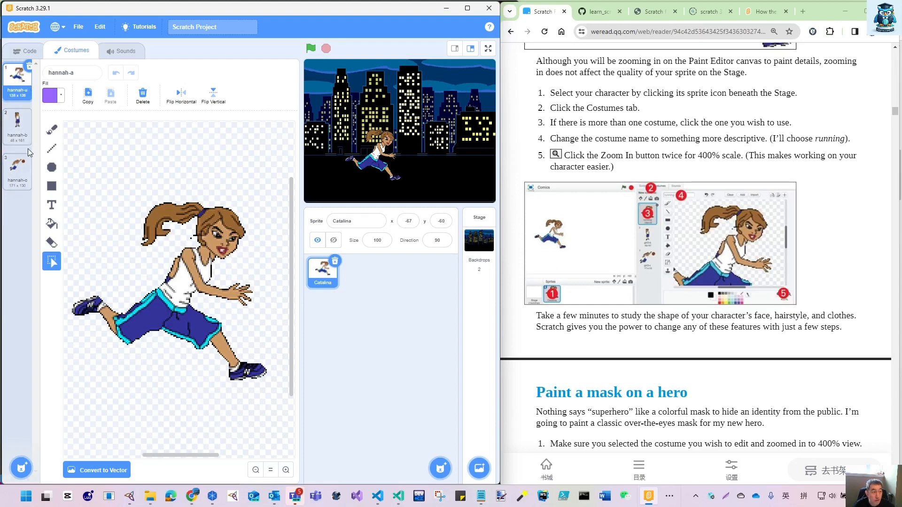
left_click(18, 123)
left_click(21, 177)
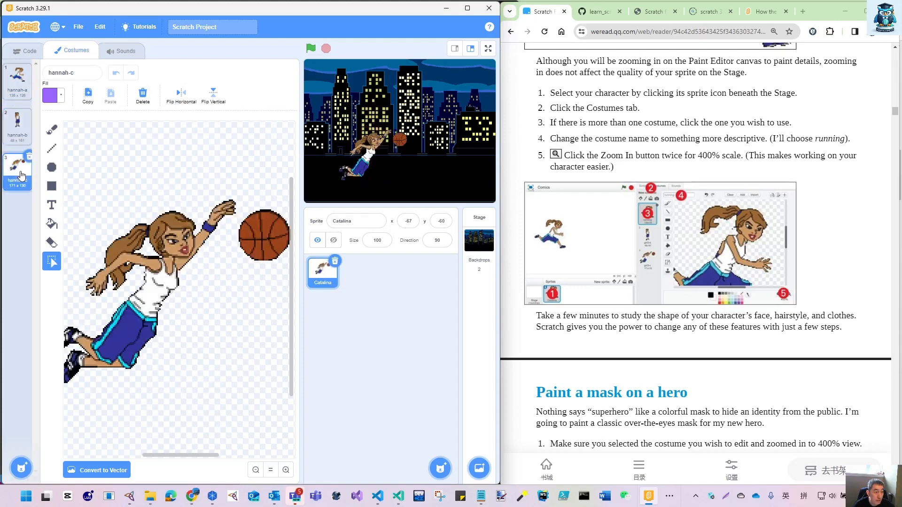
left_click(21, 138)
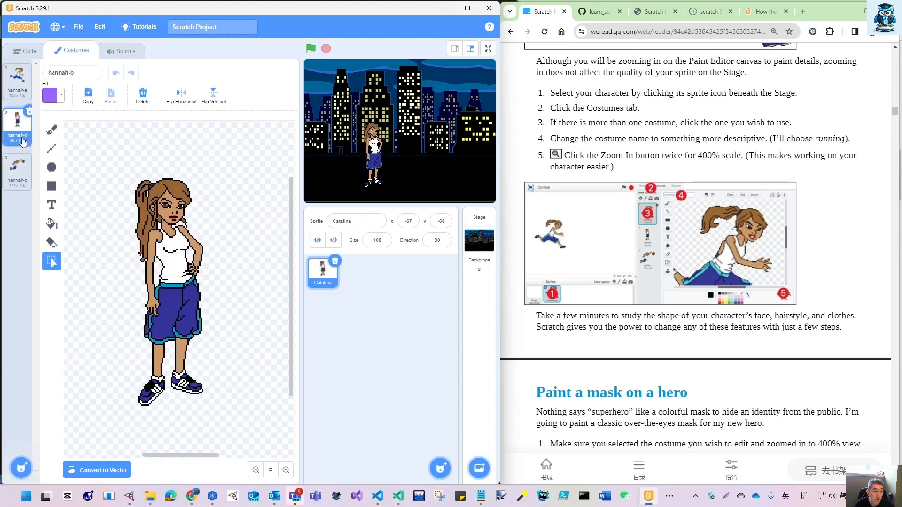
left_click(20, 92)
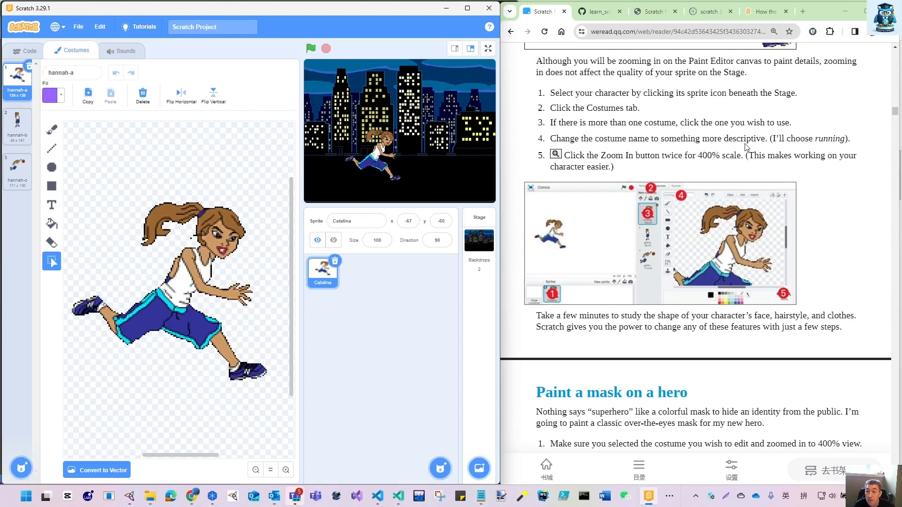
- Rename the hannah-a costume to running
left_click(361, 221)
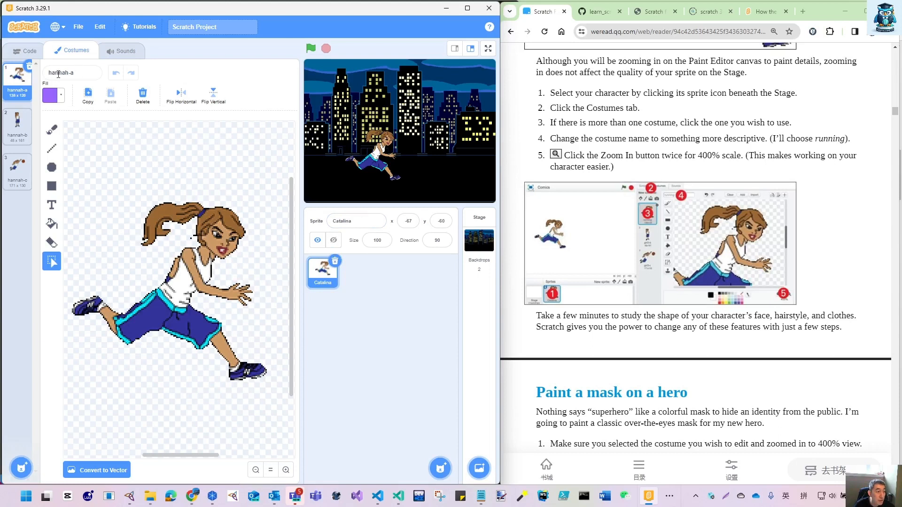
left_click(50, 73)
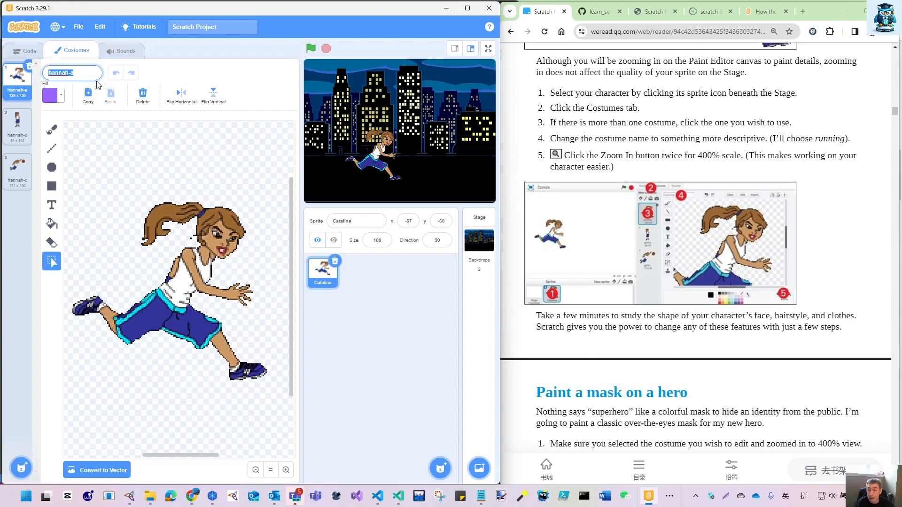
type("running")
key("Return")
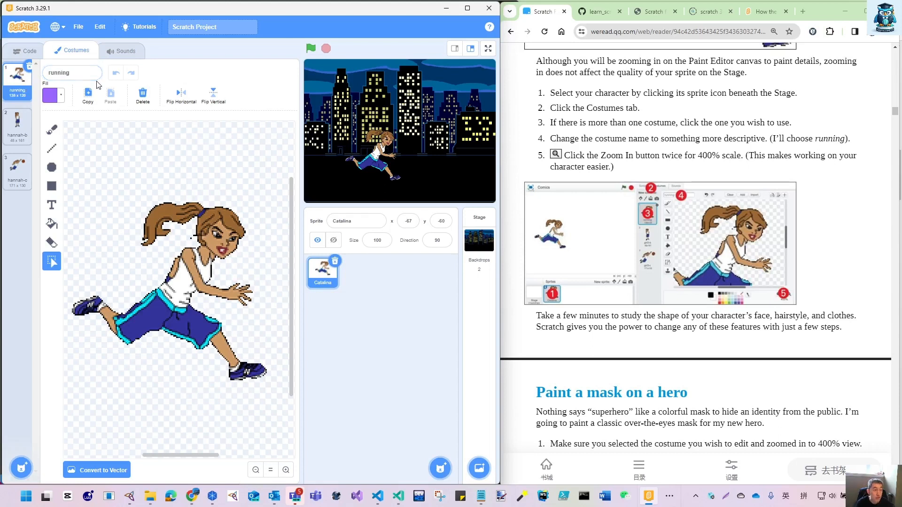
- Review the hannah-b and hannah-c costumes again and return to the running costume
left_click(17, 124)
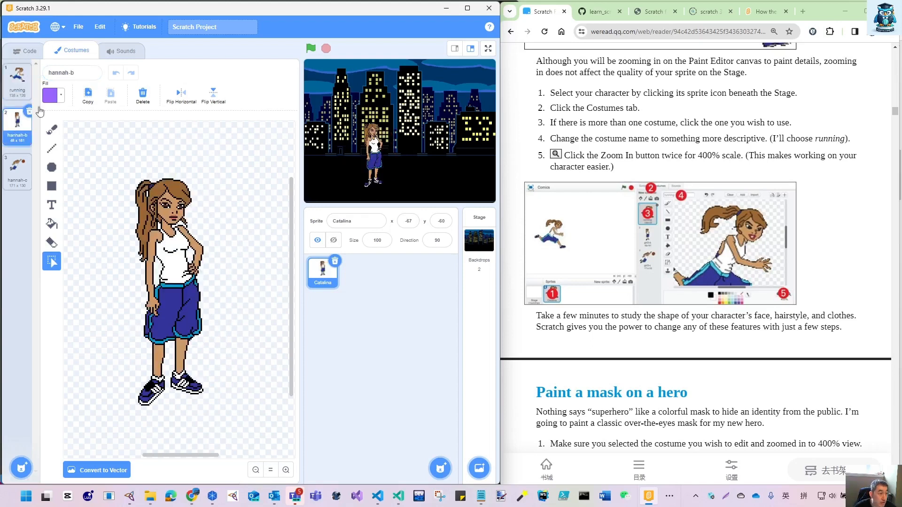
left_click(21, 176)
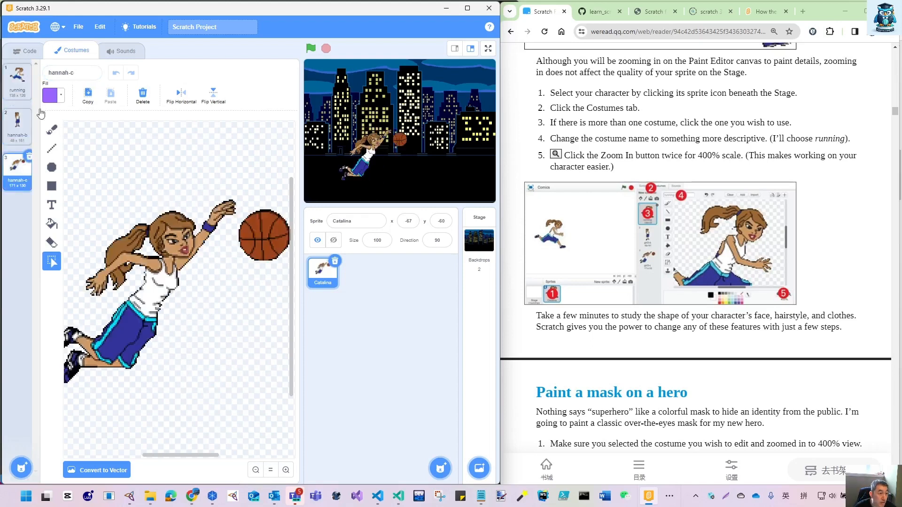
left_click(16, 127)
left_click(17, 77)
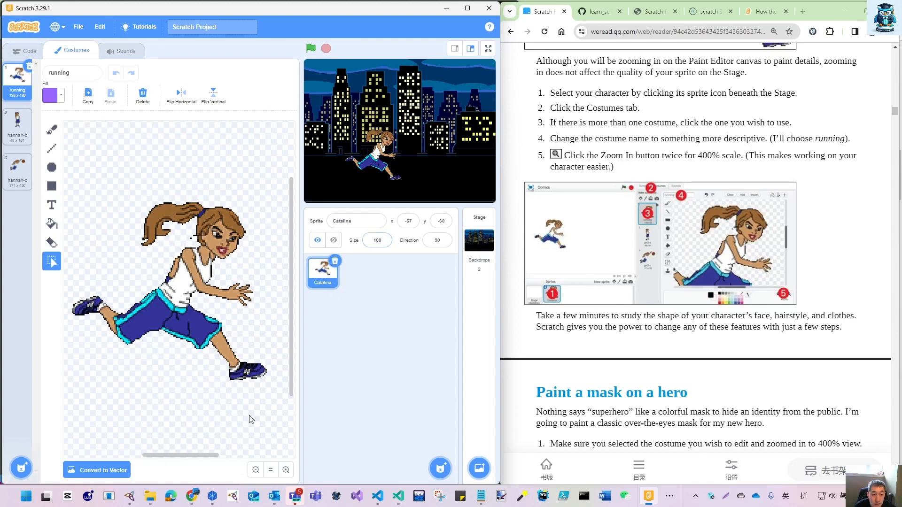
- Switch to the small stage layout and enlarge the running costume three zoom levels above the default, keeping the whole figure in view
left_click(286, 470)
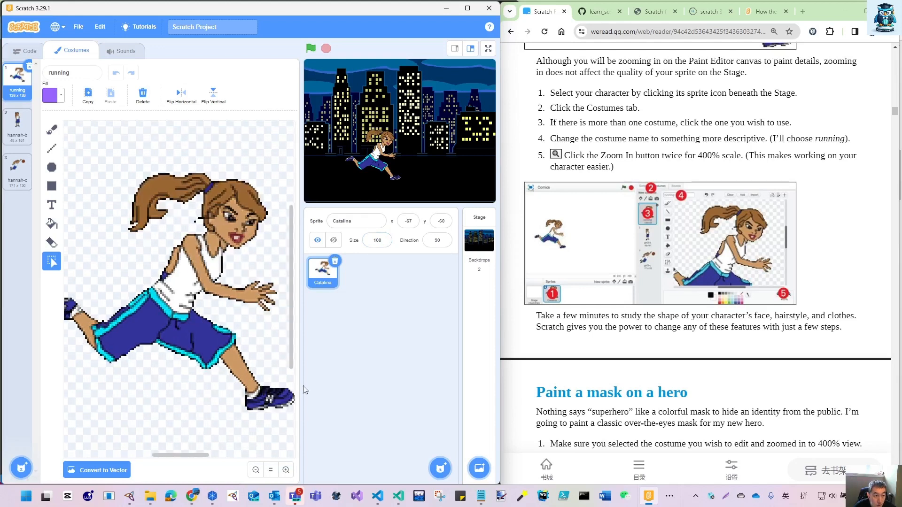
left_click(454, 49)
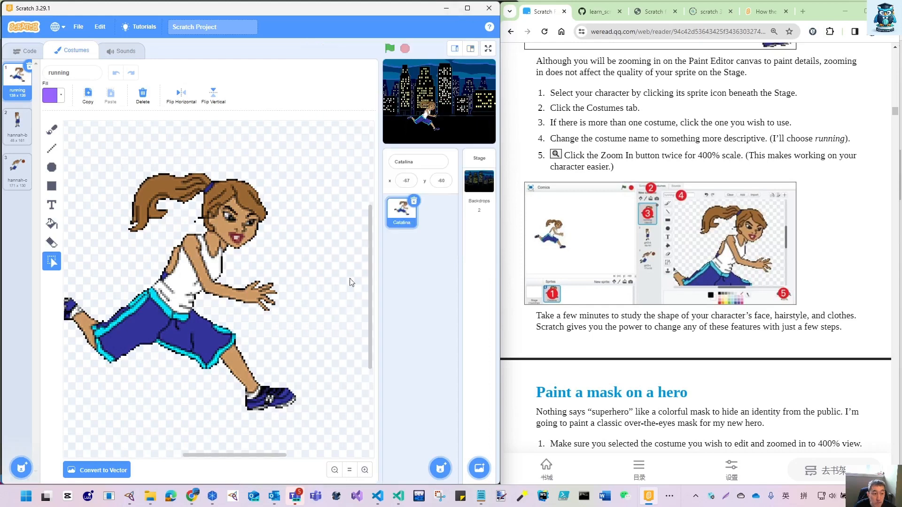
scroll(251, 460, "left", 3)
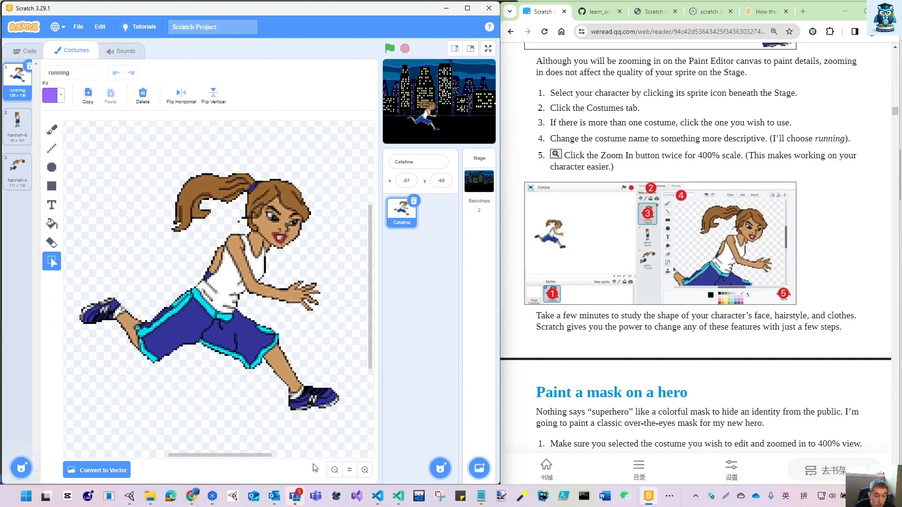
left_click(350, 471)
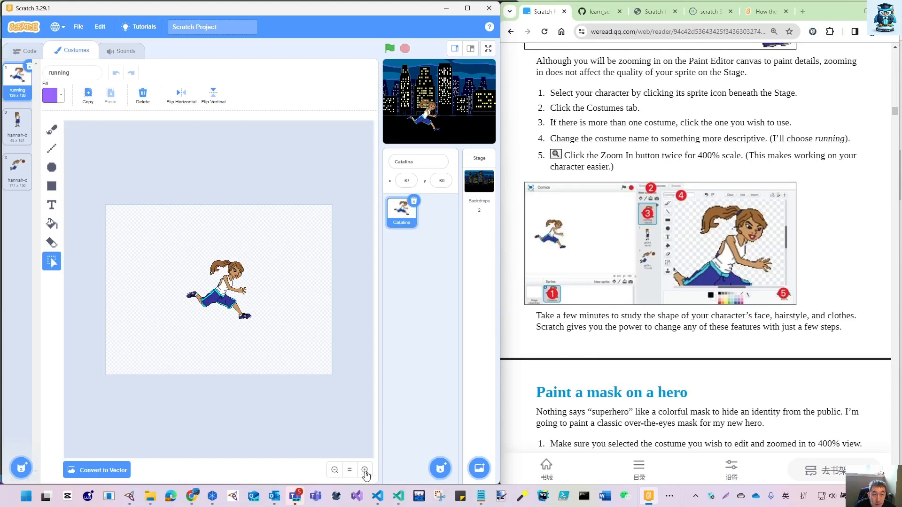
left_click(366, 471)
left_click(365, 470)
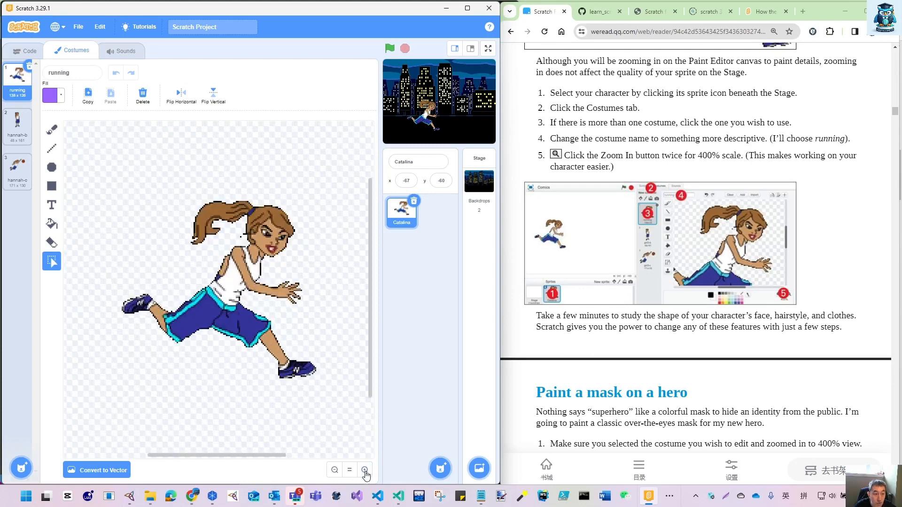
left_click(365, 470)
left_click_drag(222, 457, 226, 458)
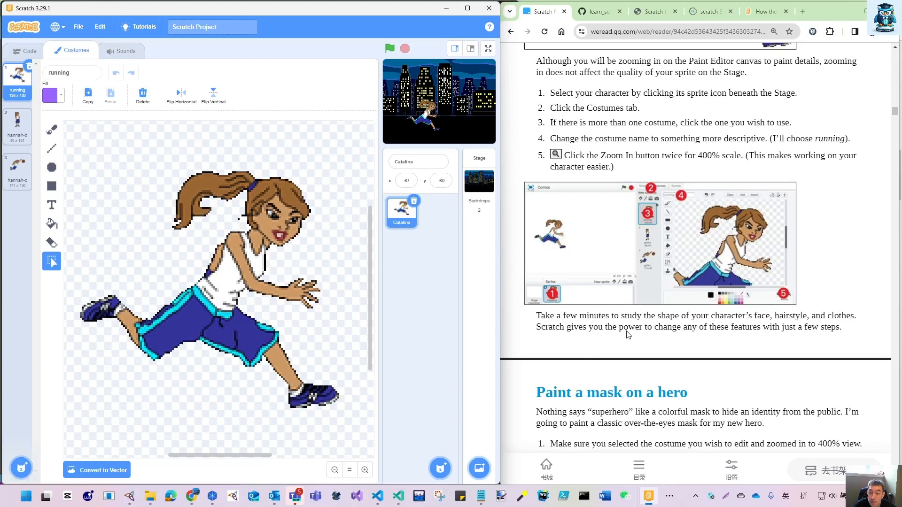
- Follow the book's mask instructions by choosing the Brush tool with a bright yellow fill, color 19 and saturation 100
scroll(694, 350, "down", 3)
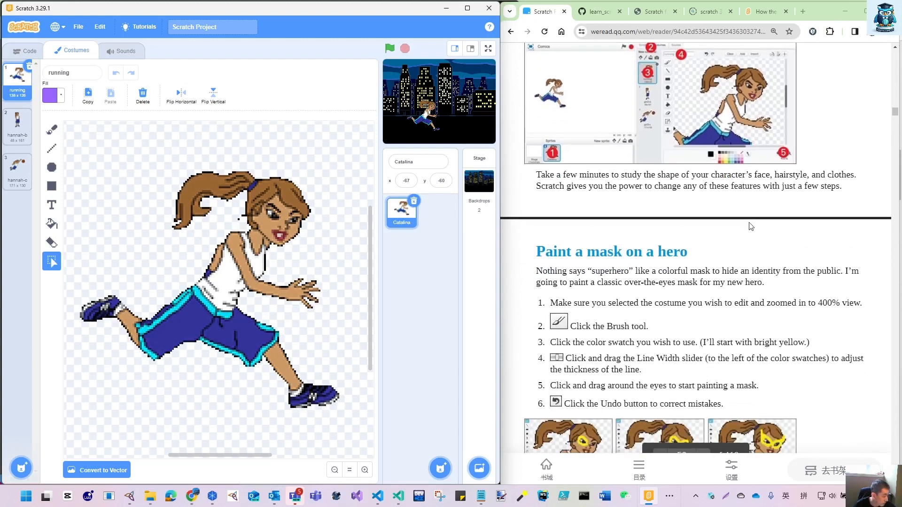
scroll(753, 238, "down", 3)
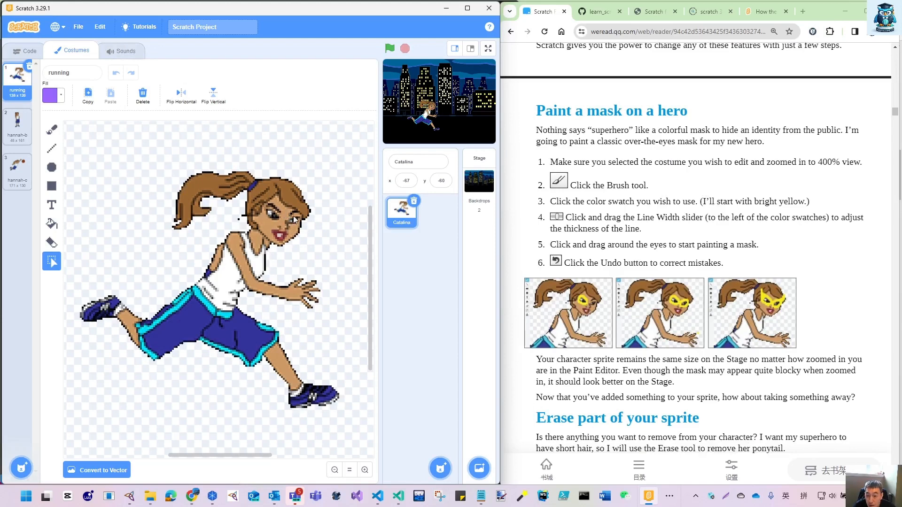
left_click(52, 134)
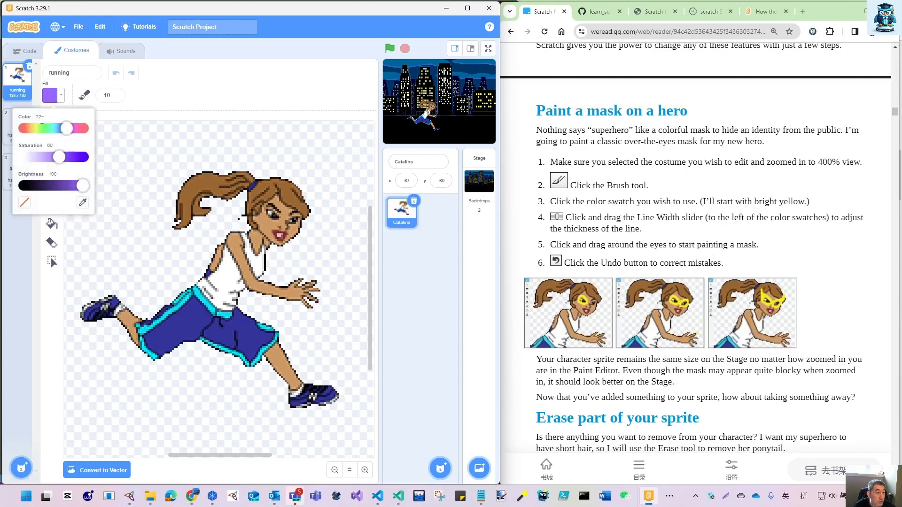
left_click(37, 128)
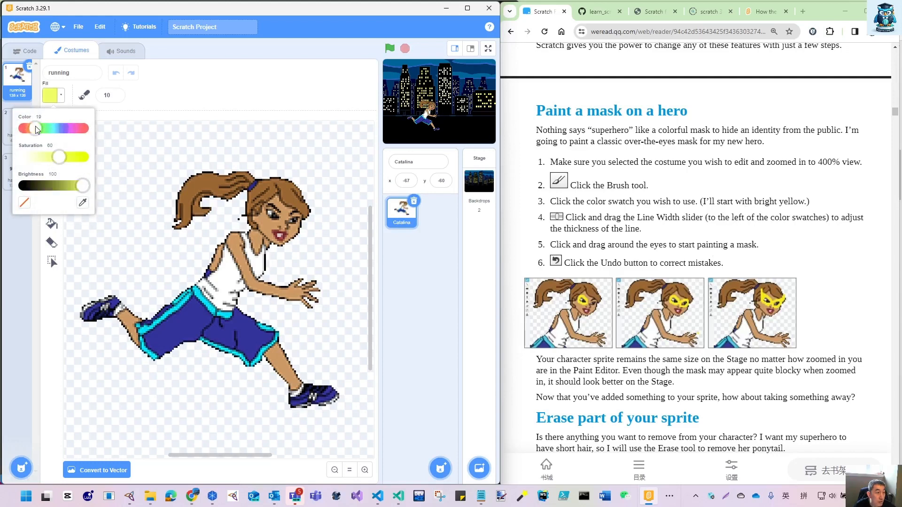
left_click(84, 158)
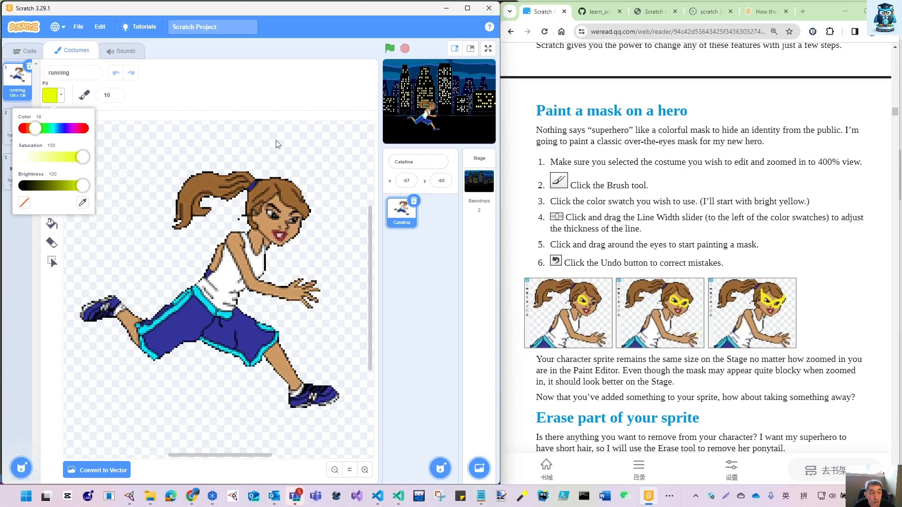
left_click(149, 115)
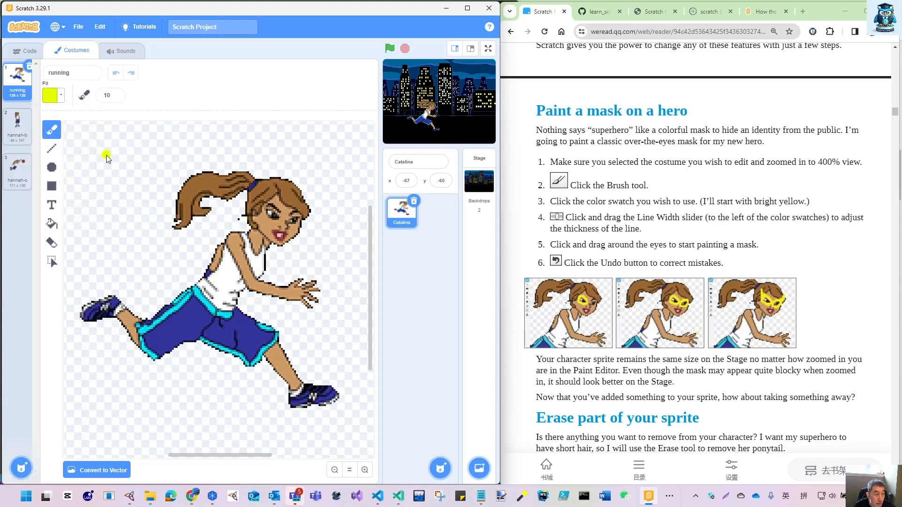
mouse_move(106, 155)
left_mouse_down()
mouse_move(139, 158)
mouse_move(94, 176)
mouse_move(104, 151)
left_mouse_up()
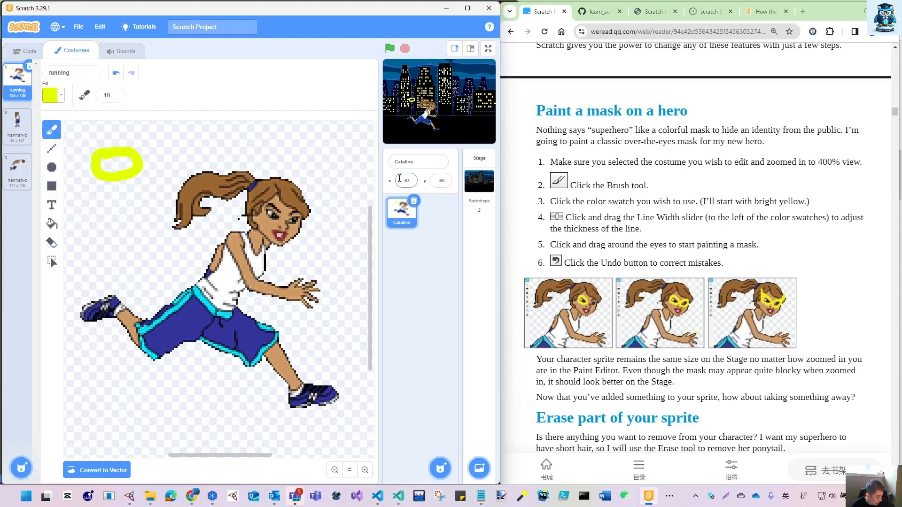
key("ctrl+z")
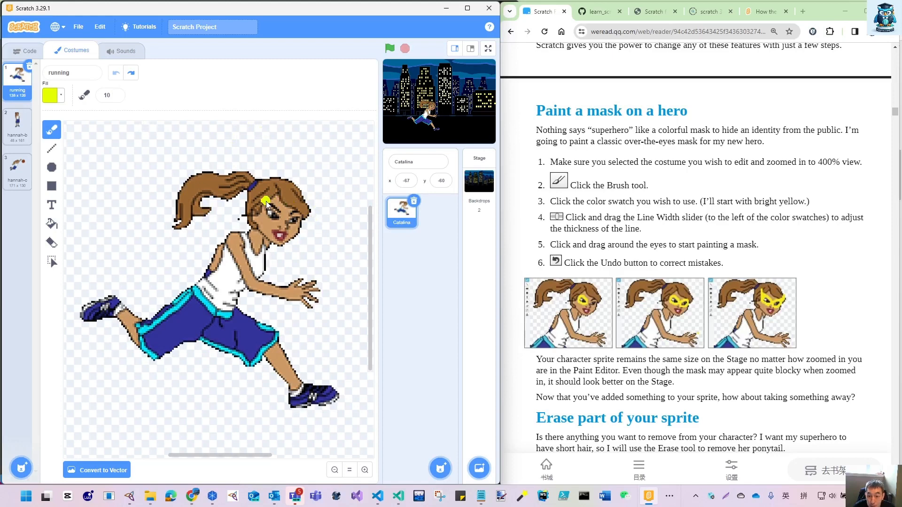
mouse_move(267, 203)
left_mouse_down()
mouse_move(280, 207)
mouse_move(280, 222)
mouse_move(269, 215)
mouse_move(279, 213)
left_mouse_up()
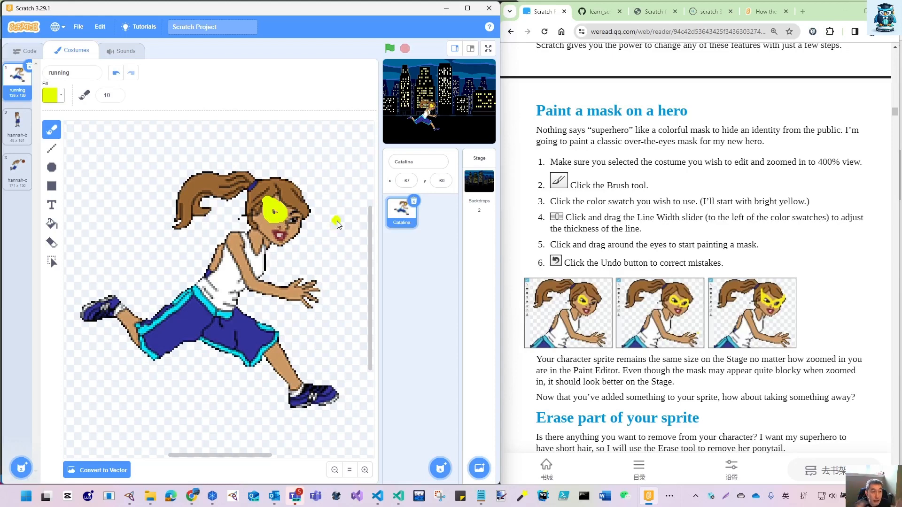
key("ctrl+z")
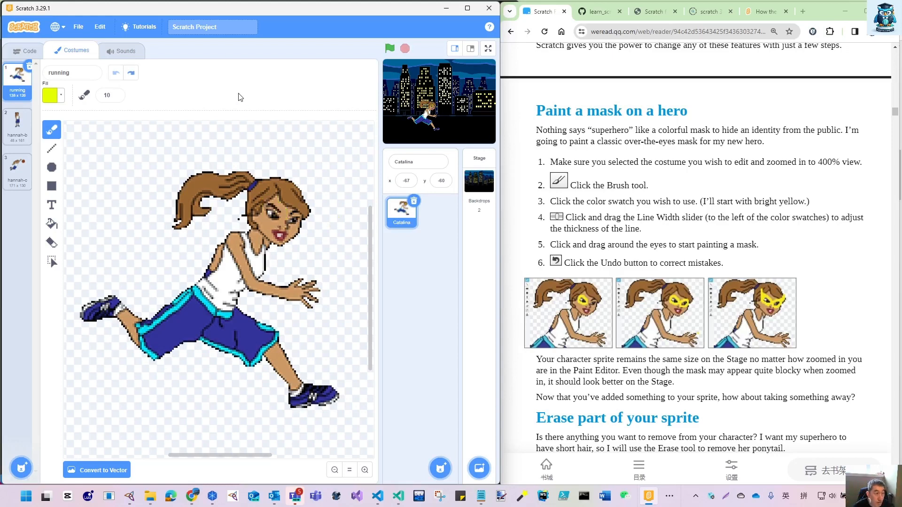
- Set the brush size to 5
left_click(115, 98)
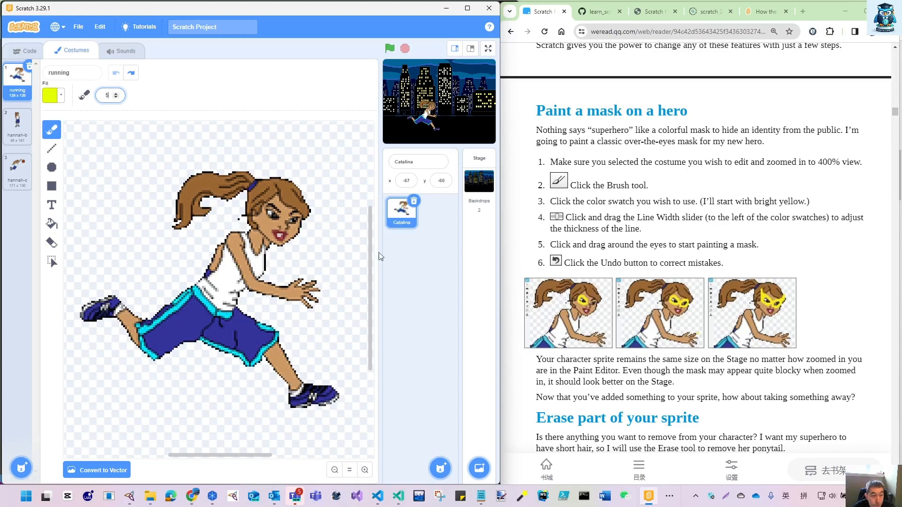
- Paint a closed bright yellow ring around the eye nearer the ponytail on the running costume with the size 5 Brush
left_click(364, 470)
left_click(364, 470)
mouse_move(369, 294)
left_mouse_down()
mouse_move(383, 257)
mouse_move(379, 276)
left_mouse_up()
left_click_drag(230, 455, 256, 462)
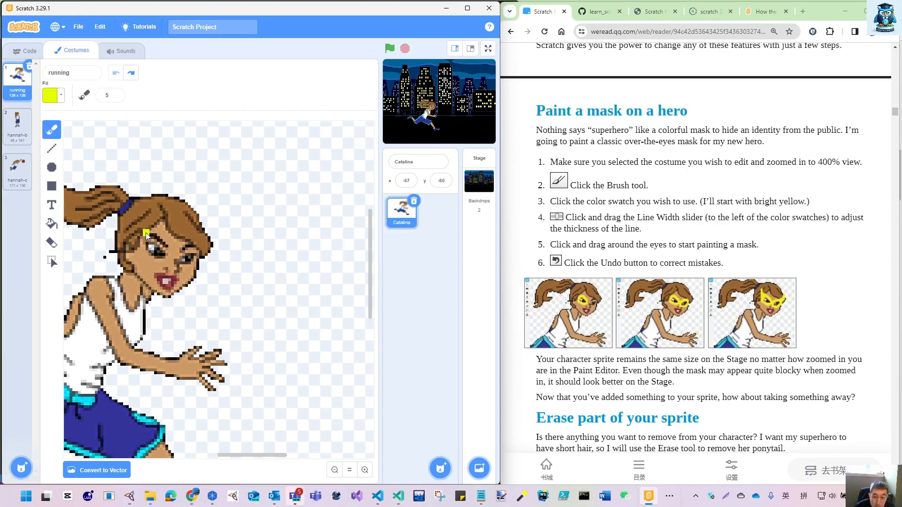
left_click_drag(146, 233, 159, 238)
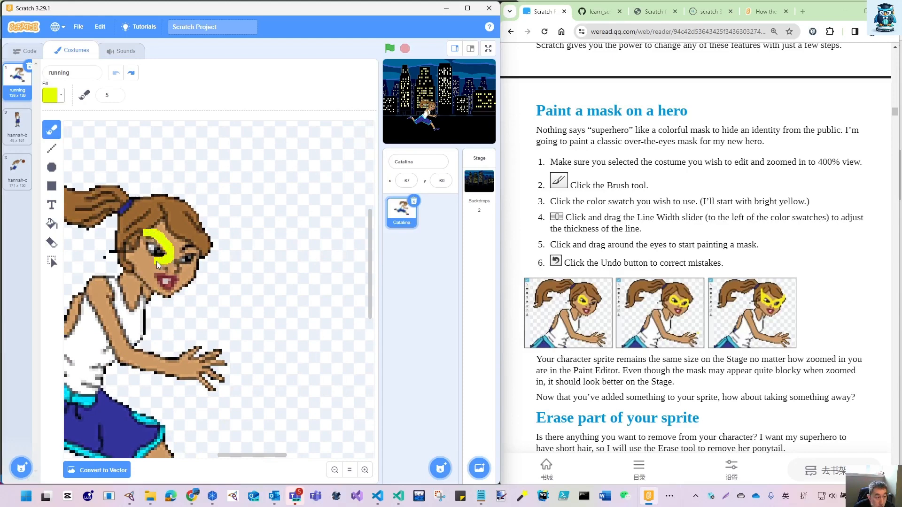
left_click(146, 237)
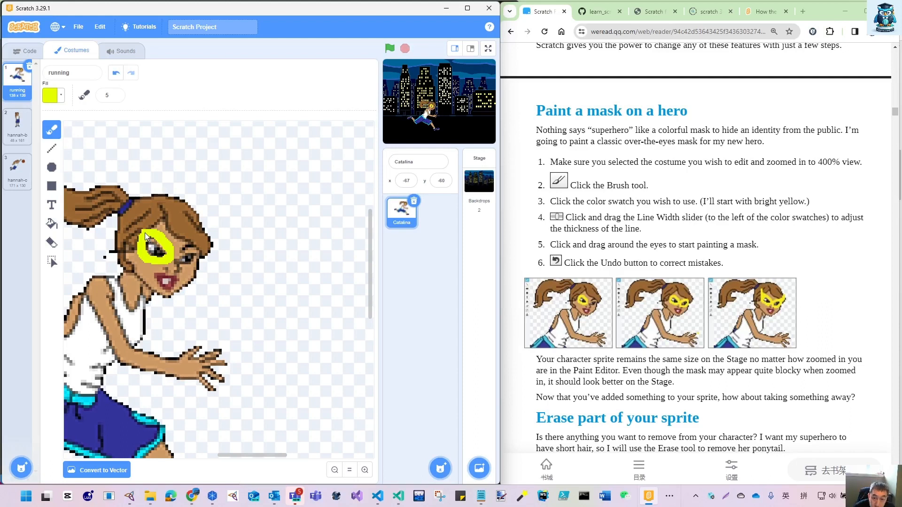
- Finish the yellow mask with a raised point above the first ring, a ring around the other eye and a point at the face's front edge
left_click_drag(142, 229, 141, 217)
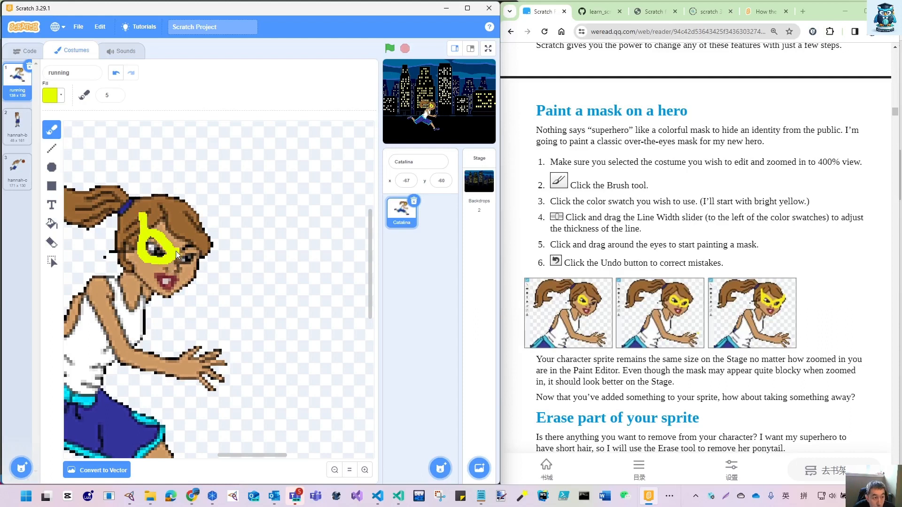
mouse_move(184, 247)
left_mouse_down()
mouse_move(202, 245)
mouse_move(207, 256)
mouse_move(188, 271)
left_mouse_up()
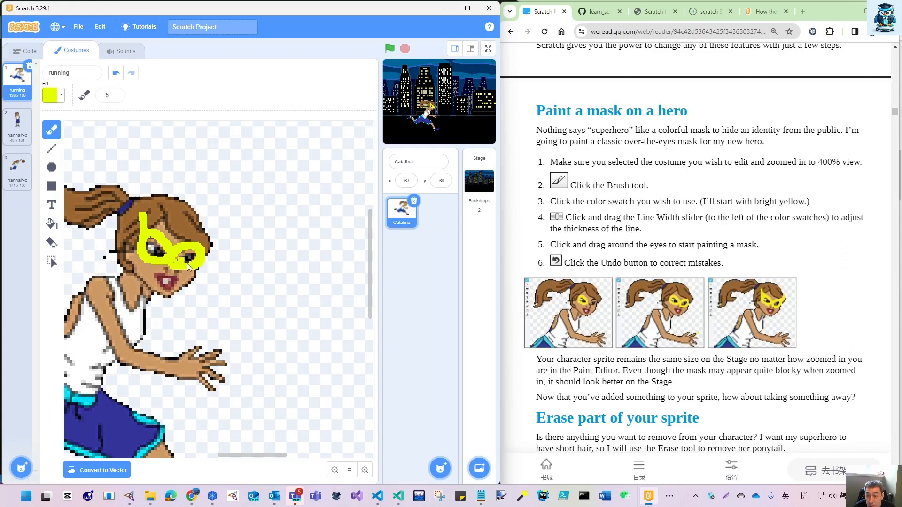
left_click_drag(203, 260, 211, 244)
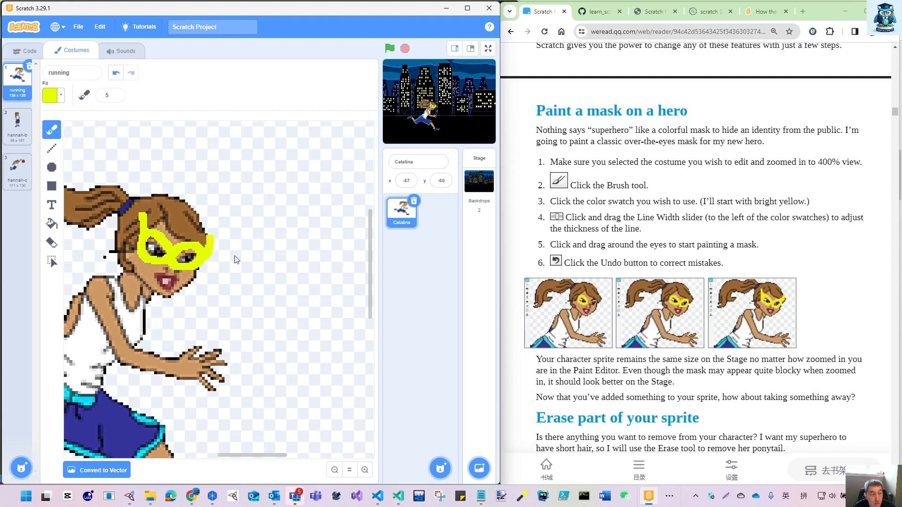
- Check the finished mask on the whole figure and in the large stage layout, and return to the small stage layout
left_click(335, 471)
left_click(335, 471)
left_click_drag(276, 460, 253, 459)
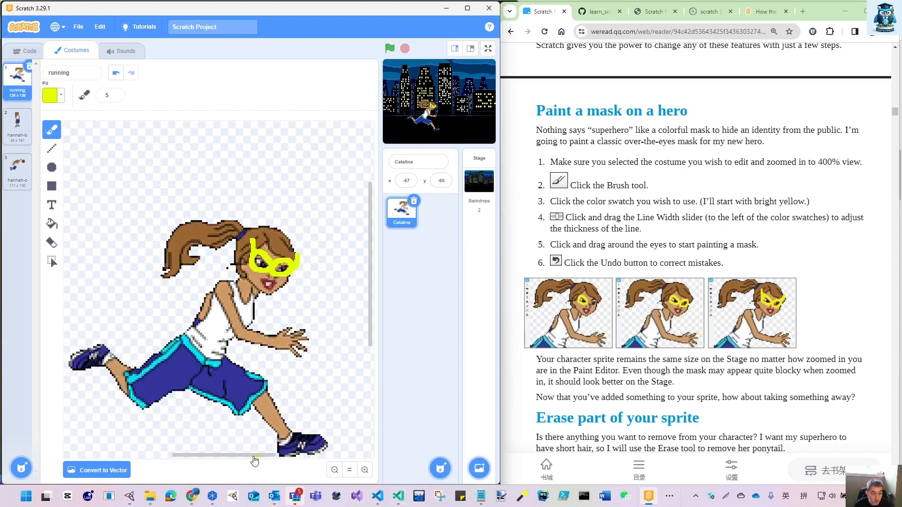
left_click(335, 471)
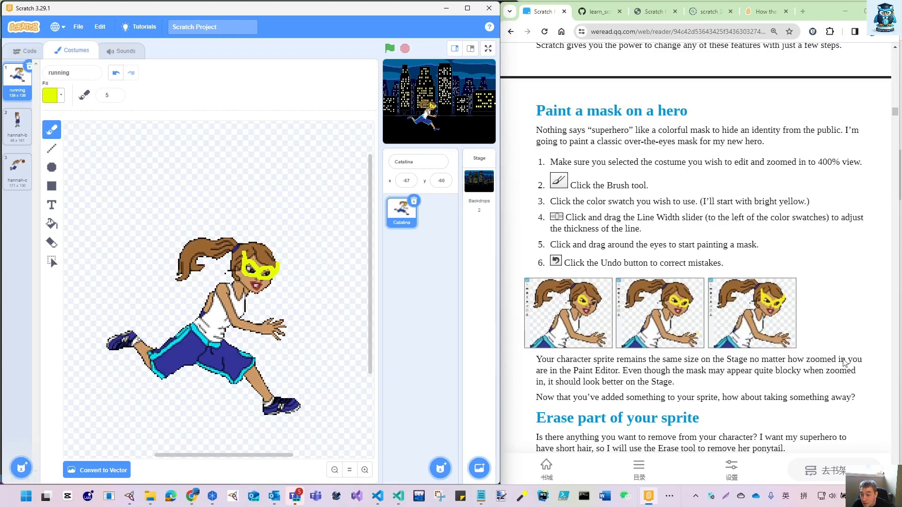
left_click(470, 49)
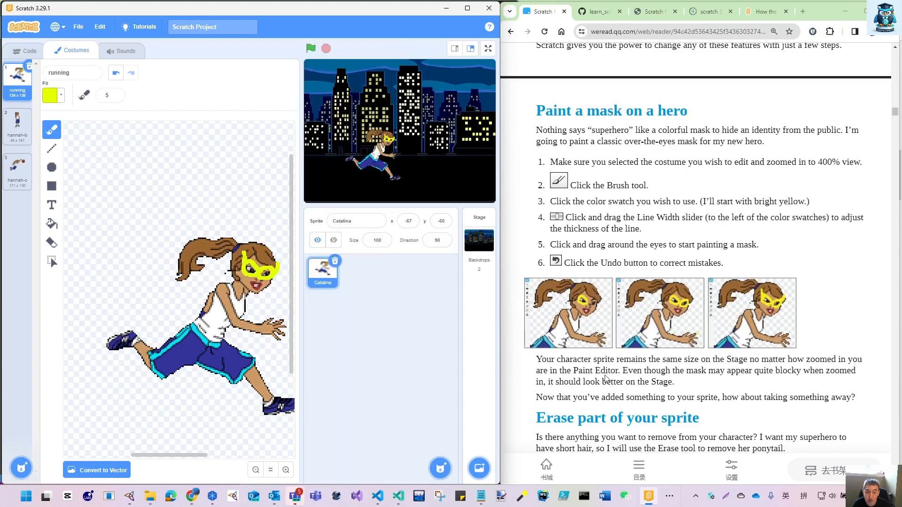
scroll(605, 378, "down", 3)
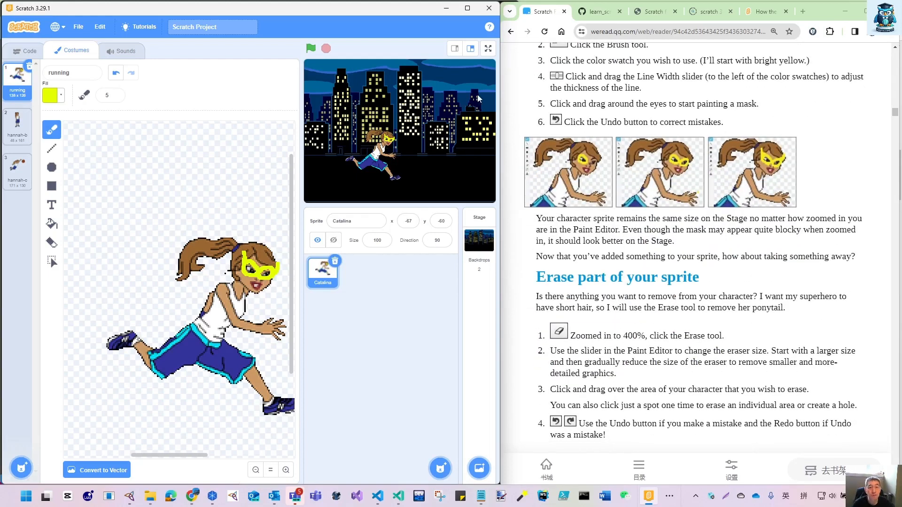
left_click(454, 49)
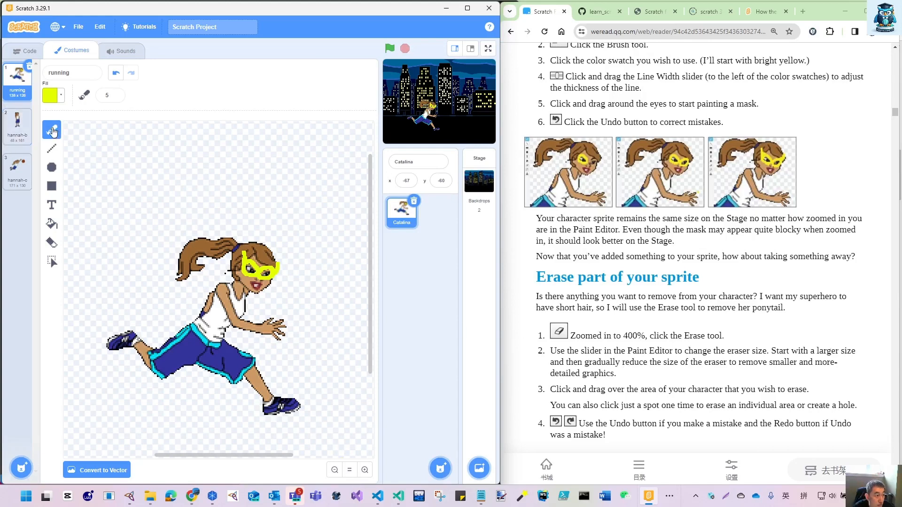
- Follow the book's erasing instructions by choosing the Eraser at size 40 and removing the lower tip of the ponytail
left_click(52, 261)
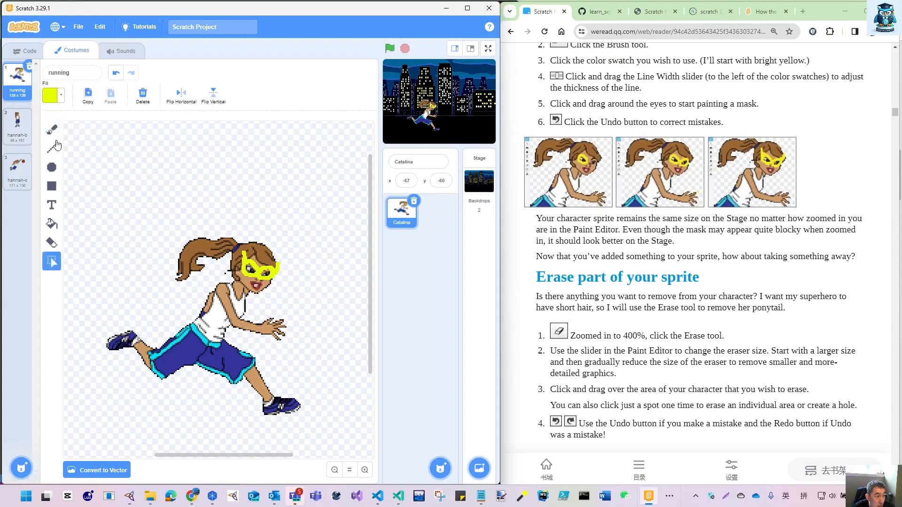
left_click(364, 469)
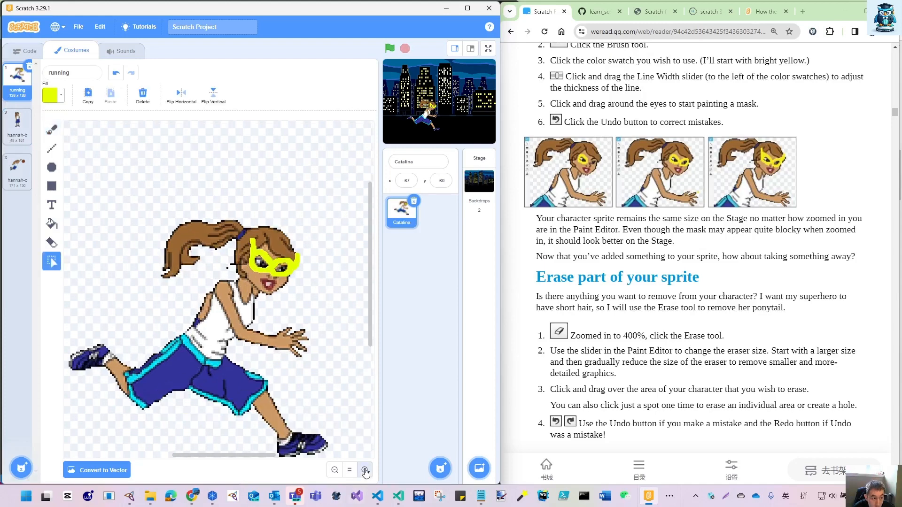
left_click(364, 470)
scroll(636, 314, "down", 2)
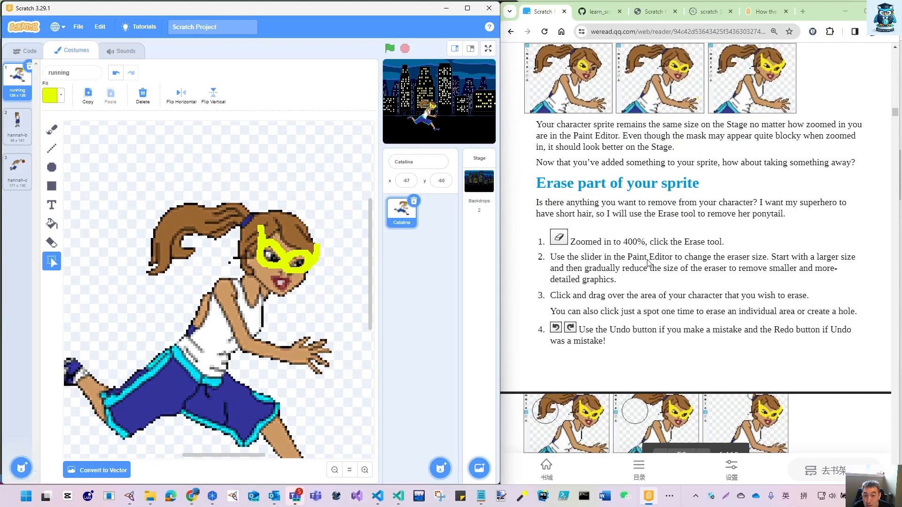
scroll(607, 285, "down", 3)
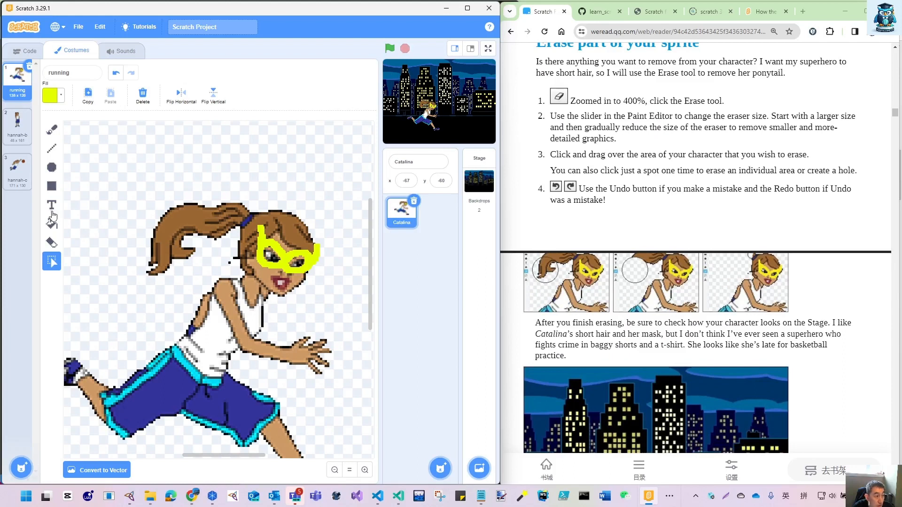
left_click(52, 243)
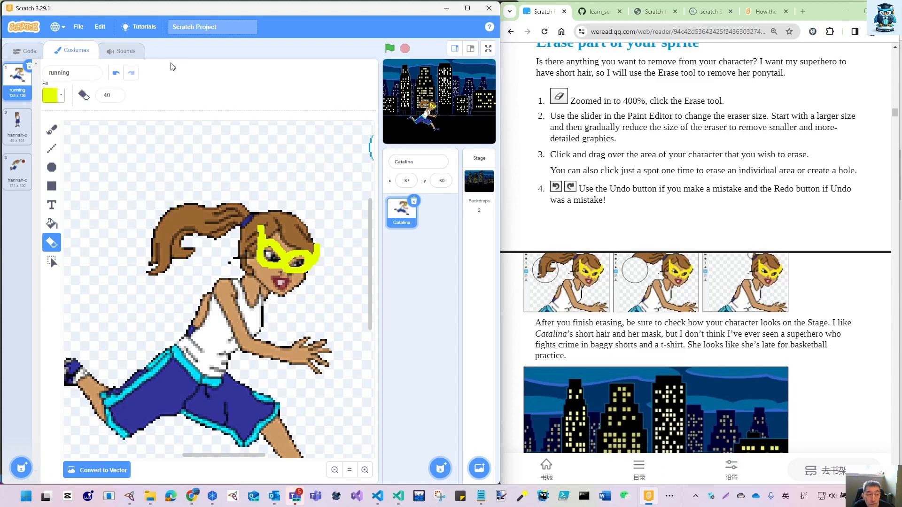
scroll(610, 160, "down", 1)
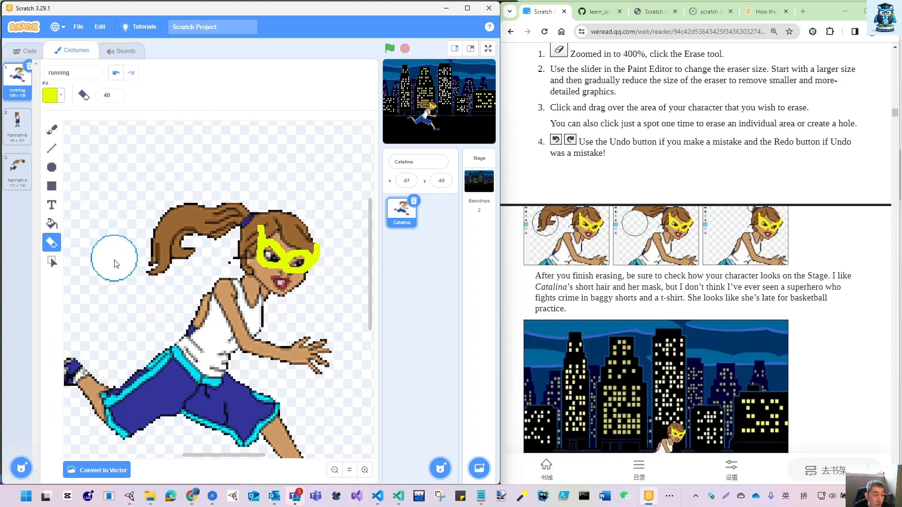
left_click(150, 266)
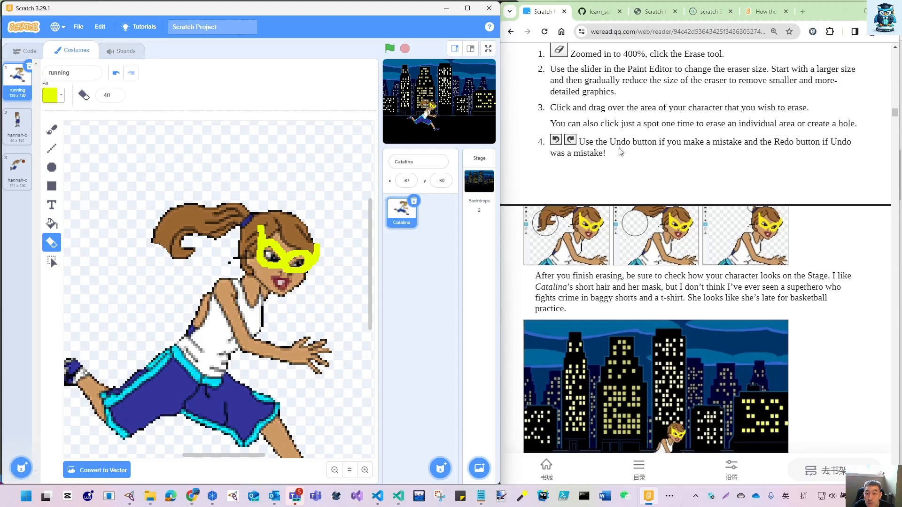
- Erase the rest of the ponytail up to the blue hair band
scroll(592, 288, "down", 1)
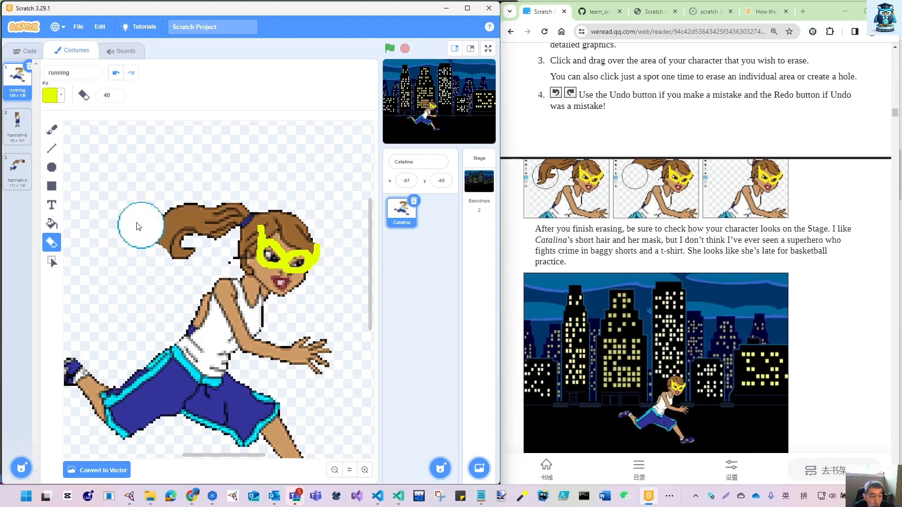
mouse_move(141, 248)
left_mouse_down()
mouse_move(162, 221)
mouse_move(158, 239)
mouse_move(171, 248)
mouse_move(167, 226)
mouse_move(192, 231)
mouse_move(202, 210)
mouse_move(207, 222)
left_mouse_up()
left_click_drag(209, 227, 222, 203)
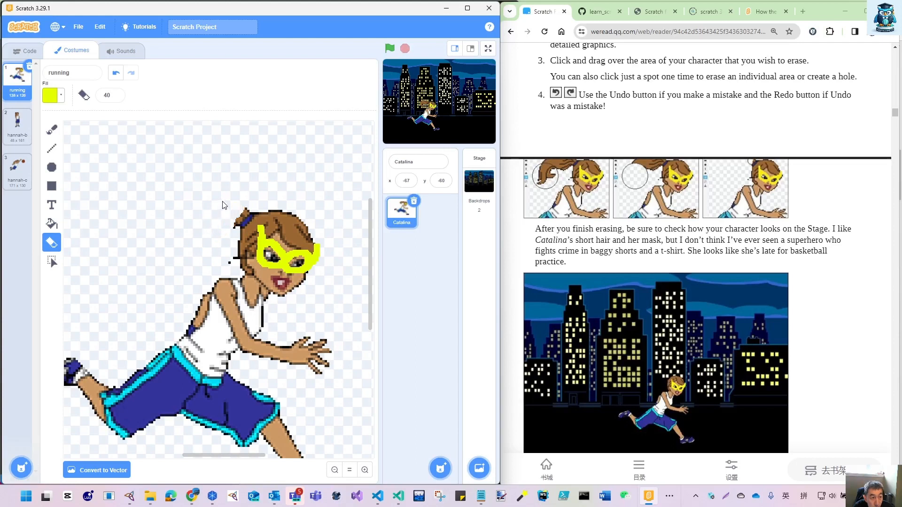
- Trim the leftover ponytail pixels around the hair band with the Eraser reduced to size 26 and further to 20
left_click(116, 97)
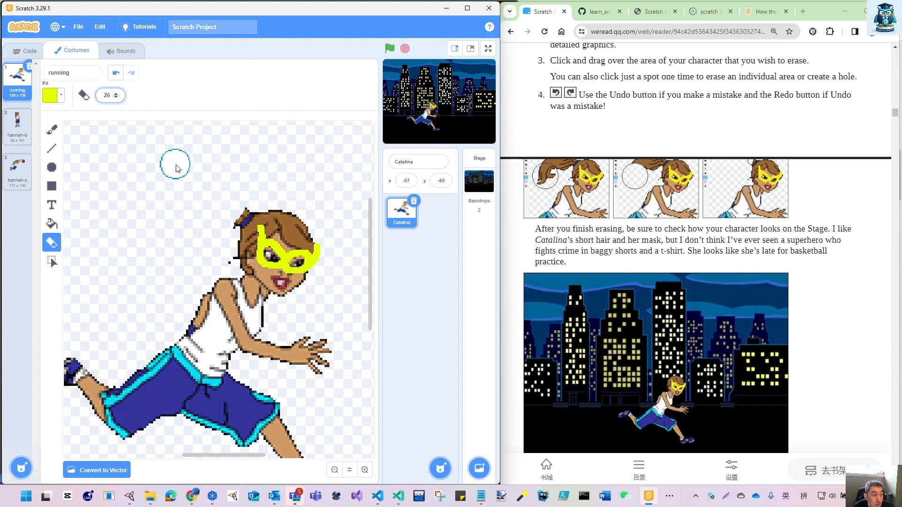
left_click_drag(231, 200, 234, 205)
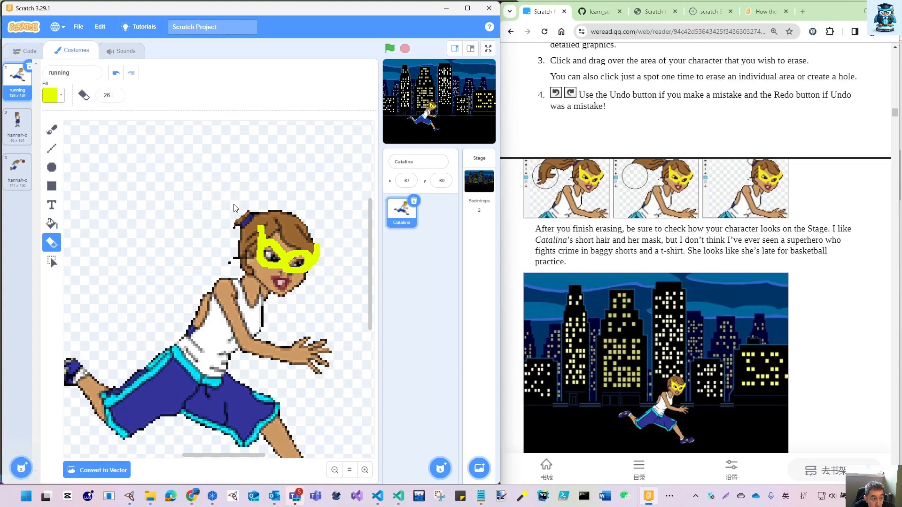
left_click(365, 470)
left_click(368, 470)
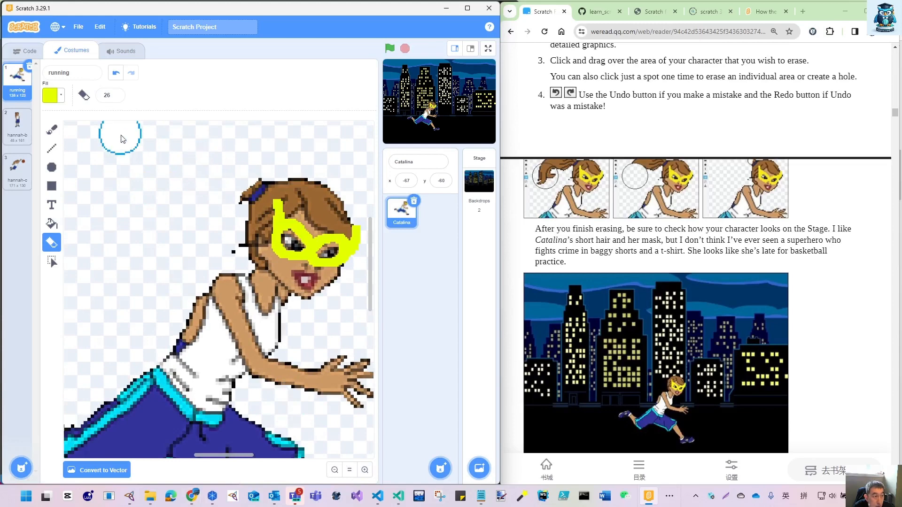
left_click(115, 97)
left_click(115, 97)
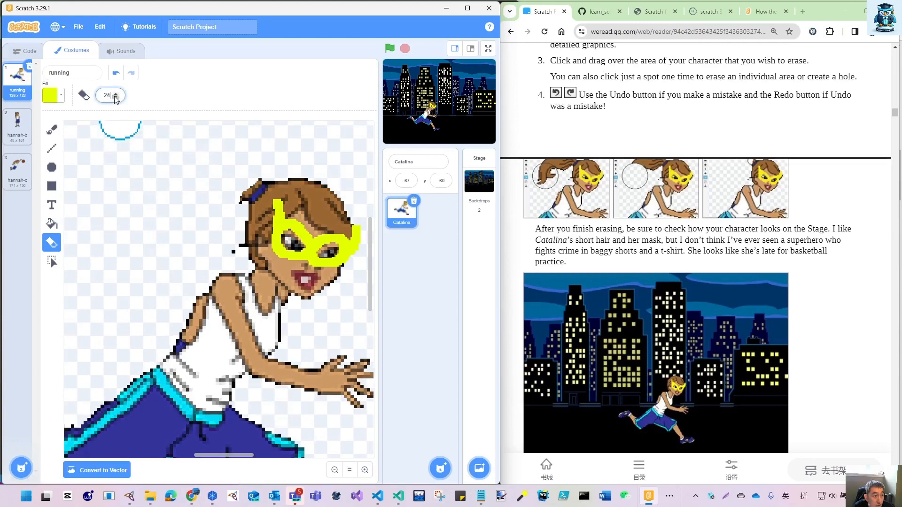
left_click(115, 97)
left_click(115, 97)
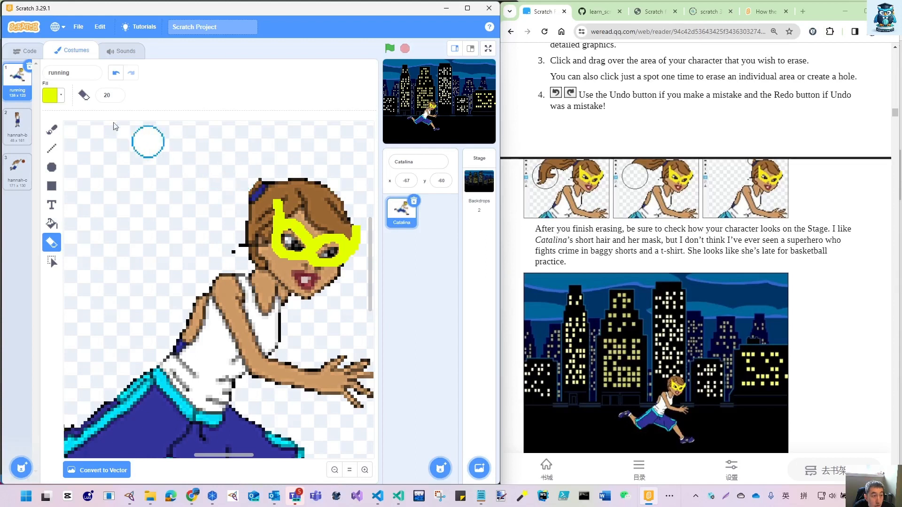
- Set the Eraser size to 11 and erase the blue hair band from the back of the head
left_click(116, 98)
left_click(117, 98)
left_click(116, 97)
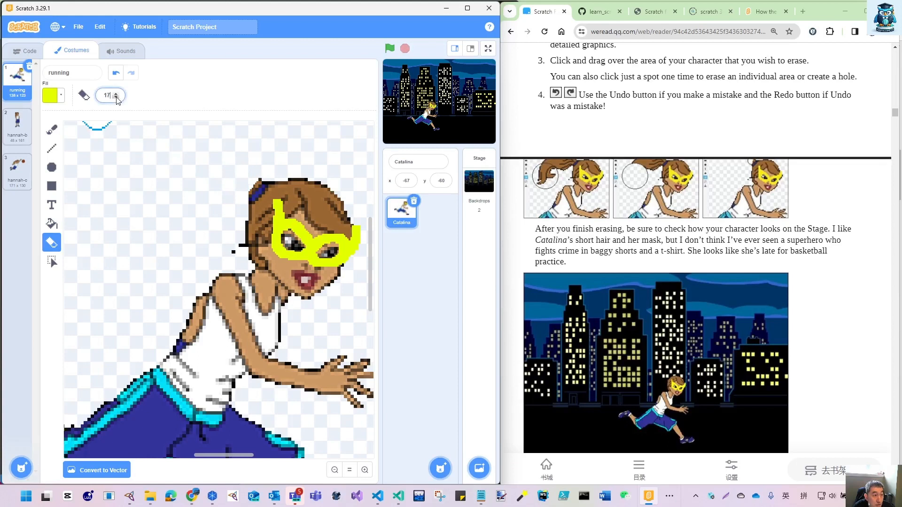
left_click(116, 98)
left_click(116, 97)
left_click_drag(257, 171, 254, 174)
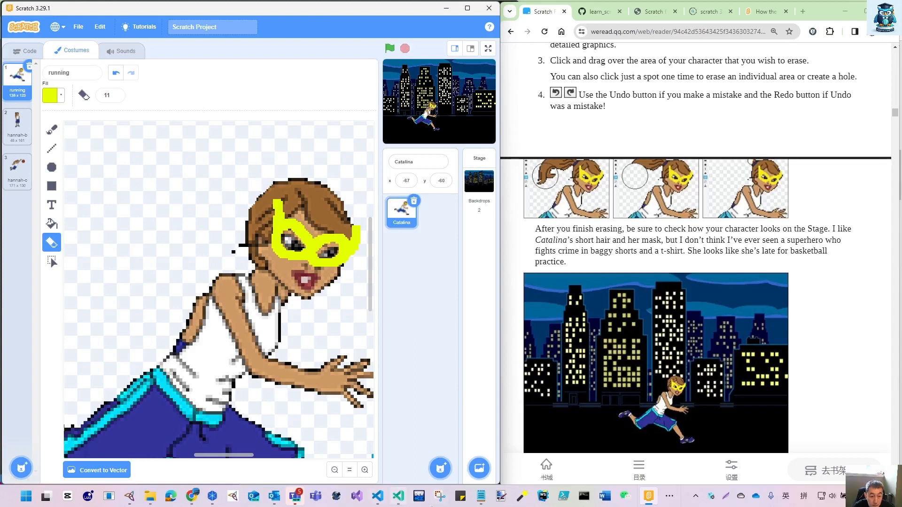
- Compare the short-haired character in the large stage layout with the book's picture, and return to the small stage layout
scroll(675, 196, "down", 4)
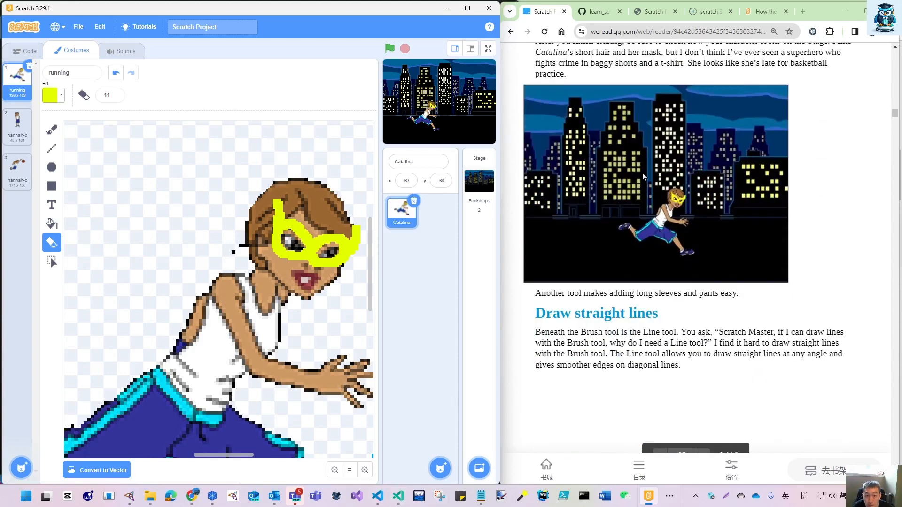
left_click(471, 49)
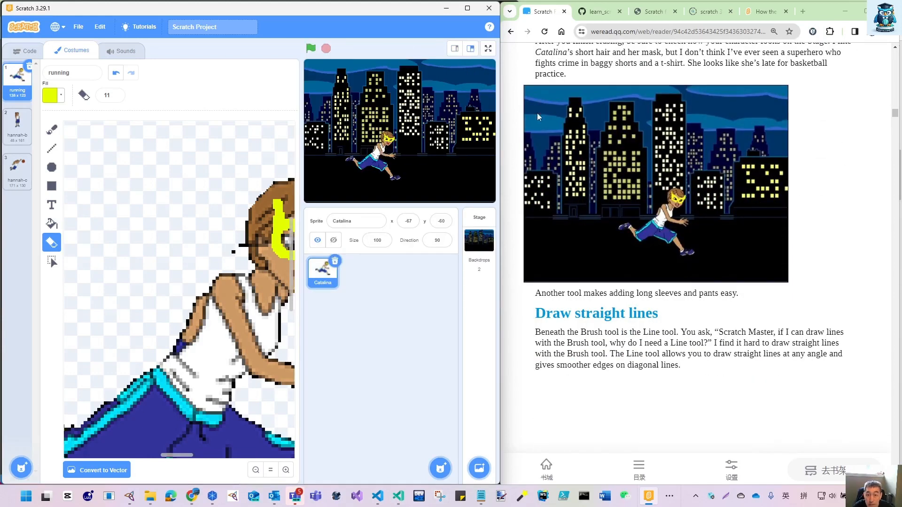
left_click(454, 48)
- Follow the book's "Draw straight lines" section on sleeves and pant legs by choosing the Line tool
scroll(615, 282, "down", 3)
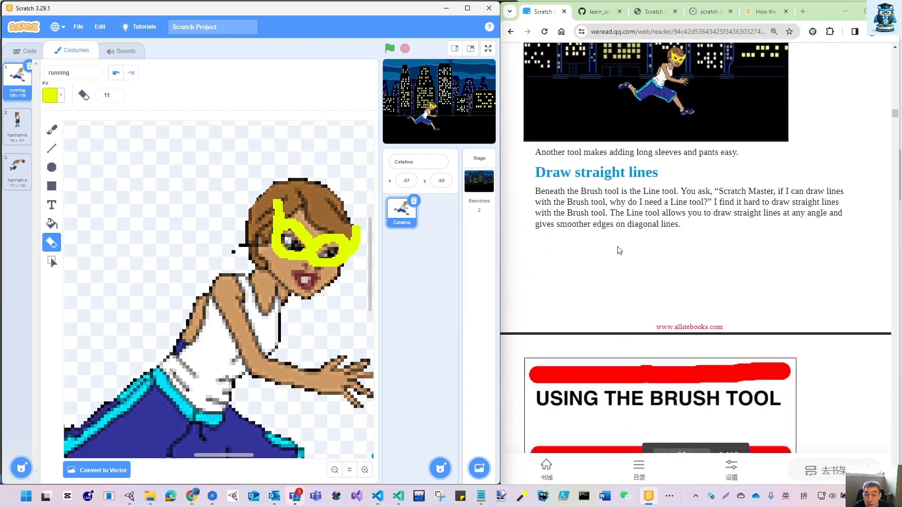
scroll(629, 193, "down", 1)
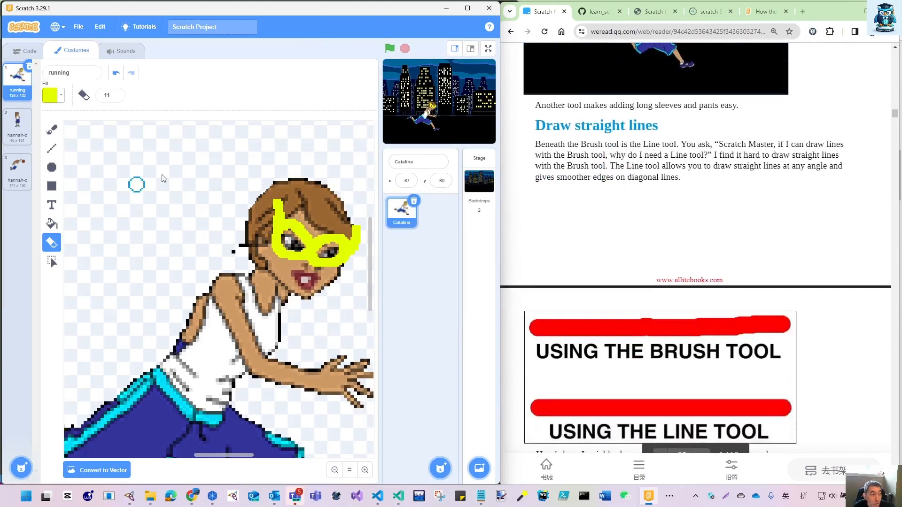
left_click(334, 471)
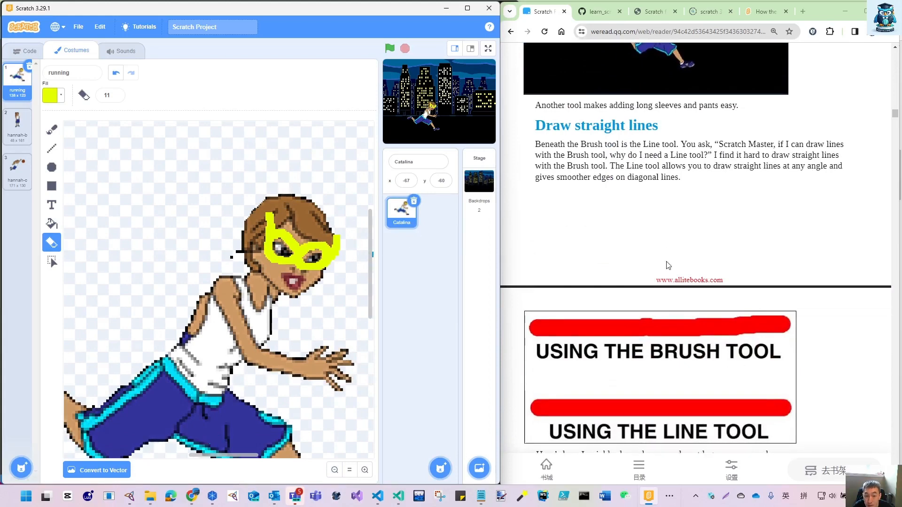
scroll(667, 265, "down", 2)
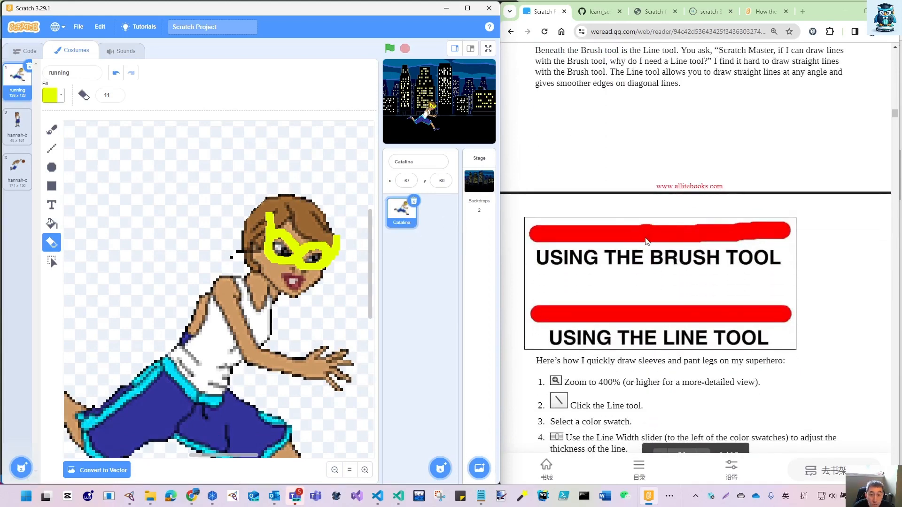
scroll(612, 182, "down", 1)
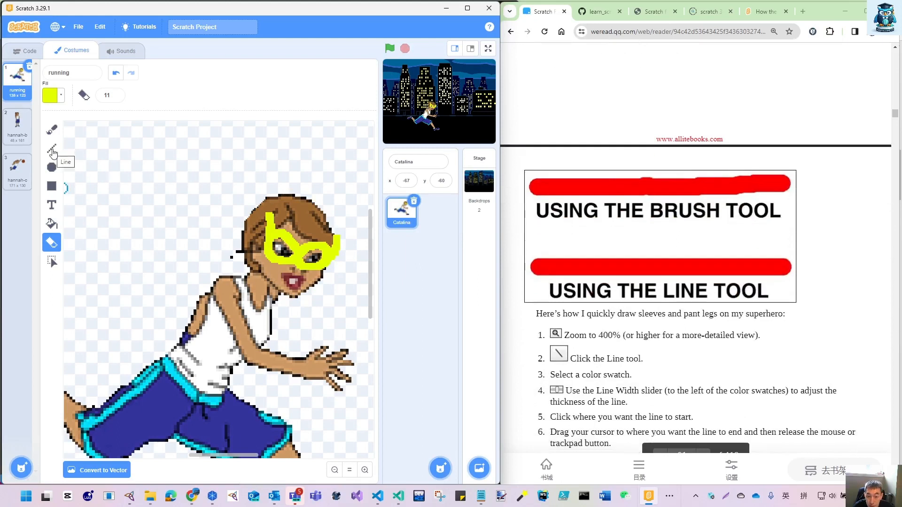
left_click(53, 152)
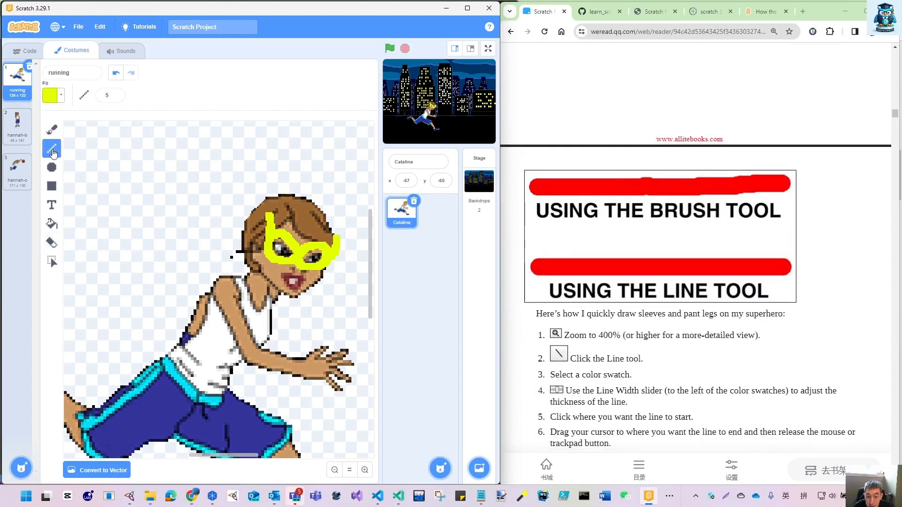
- Try the Line tool with red practice lines in the empty area around the character, and undo them
left_click(49, 95)
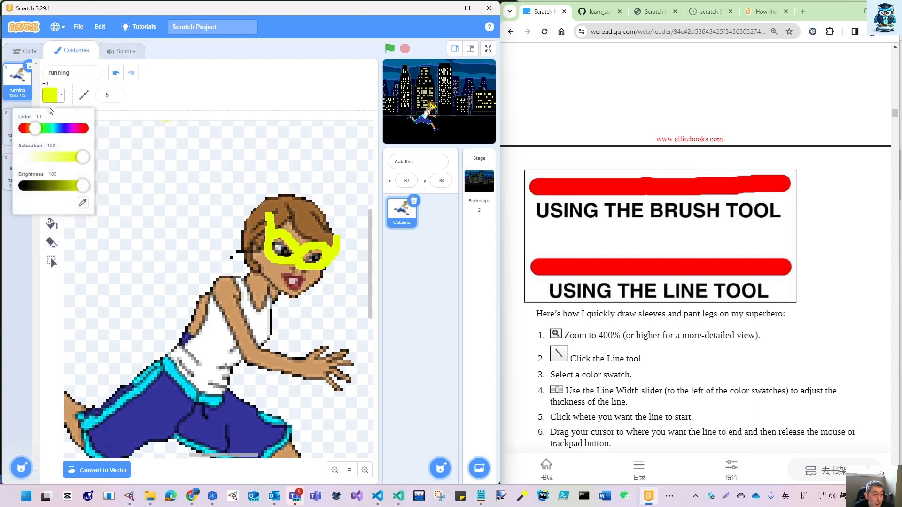
left_click(21, 129)
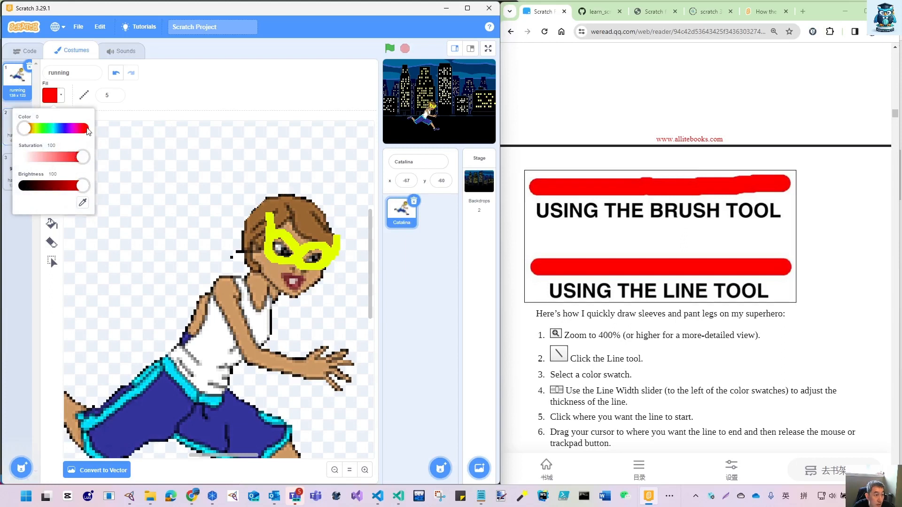
left_click(87, 129)
left_click_drag(120, 174, 212, 140)
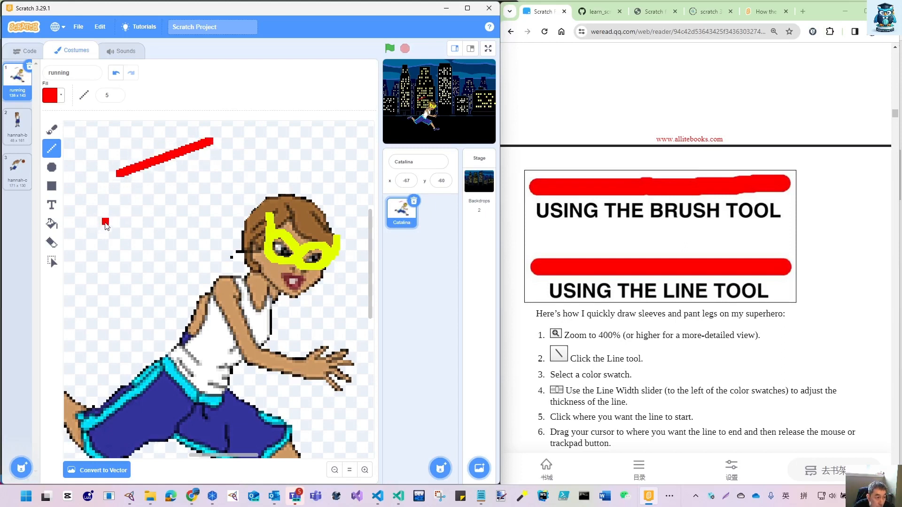
left_click_drag(102, 221, 203, 227)
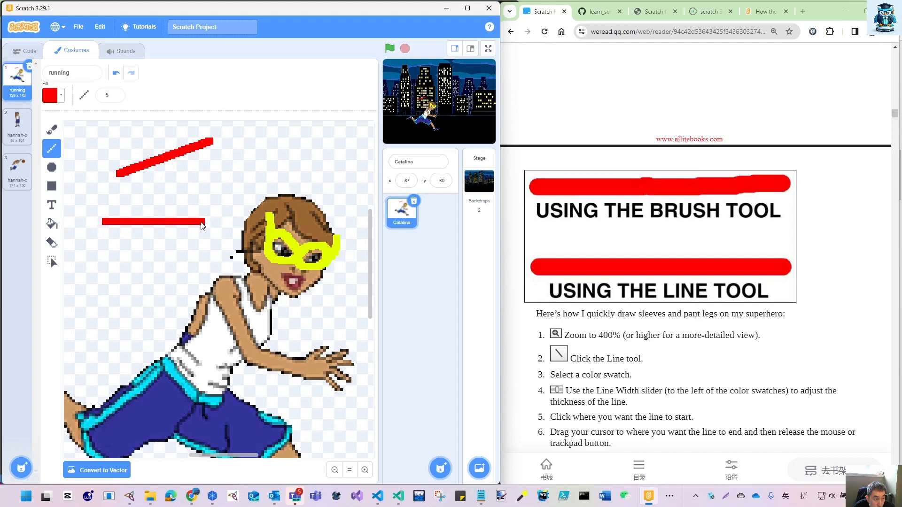
mouse_move(131, 241)
left_mouse_down()
mouse_move(130, 328)
mouse_move(165, 329)
left_mouse_up()
key("ctrl+z")
key("ctrl+z")
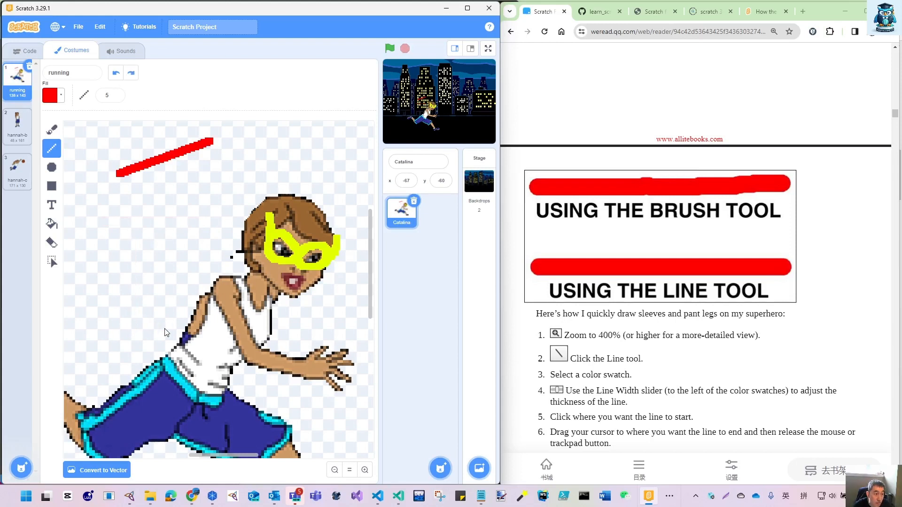
key("ctrl+z")
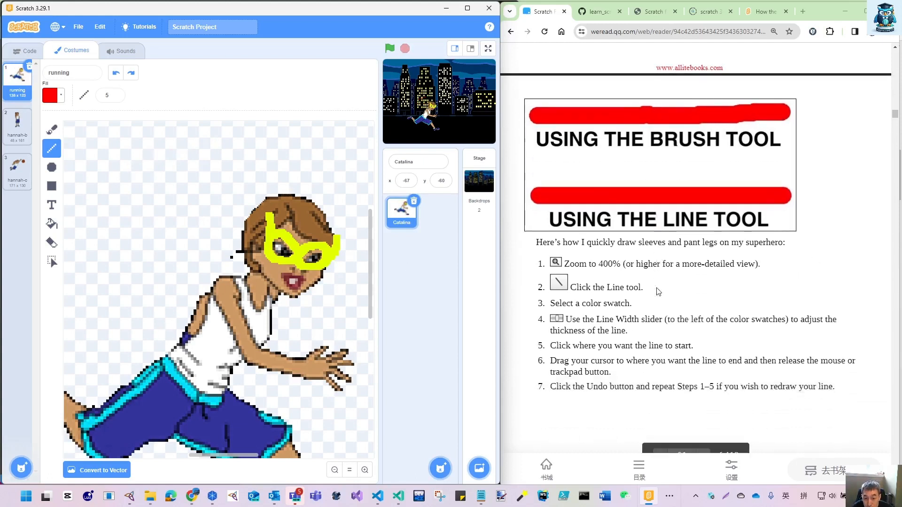
- Draw a yellow line of width 15 over the front upper arm from shoulder to elbow, following the book's sleeve picture
scroll(658, 290, "down", 3)
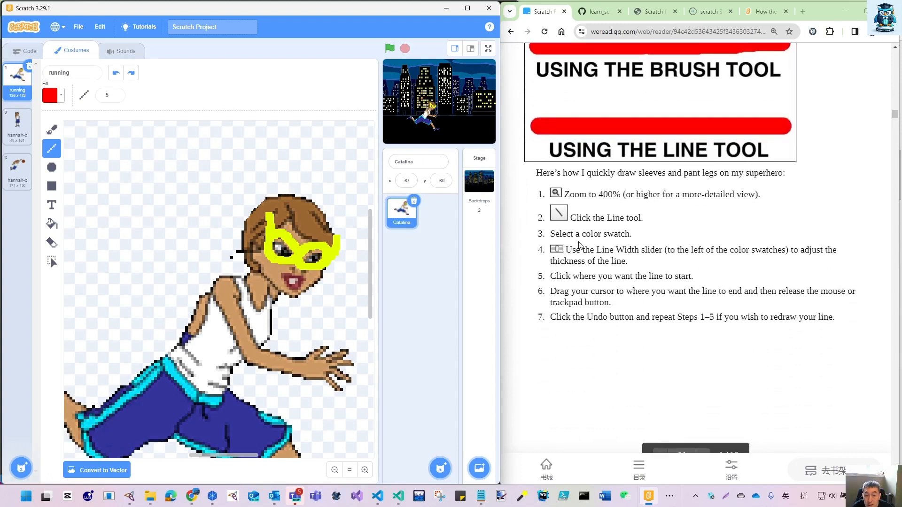
scroll(620, 249, "down", 2)
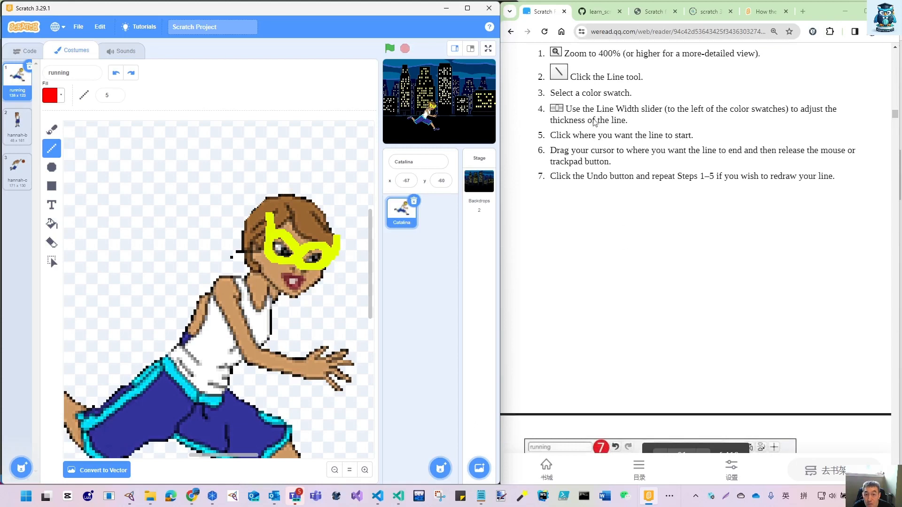
scroll(626, 310, "down", 5)
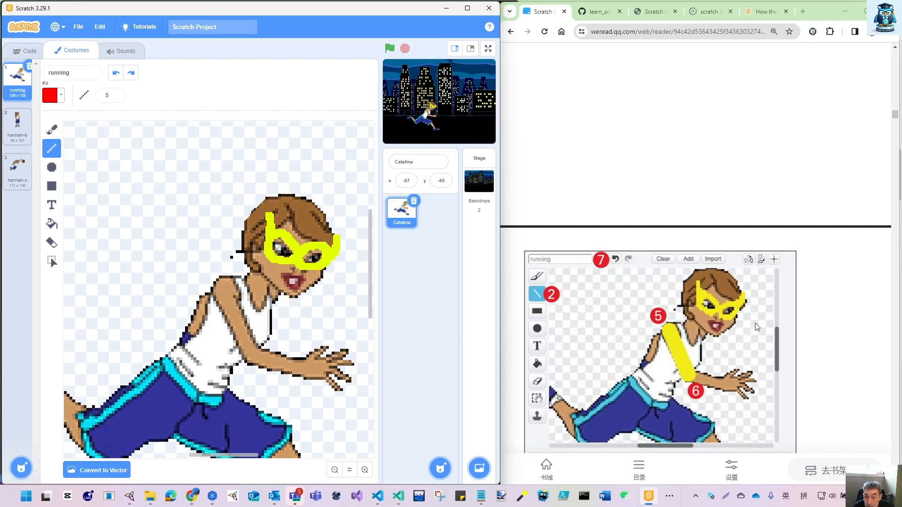
left_click(51, 96)
left_click(36, 129)
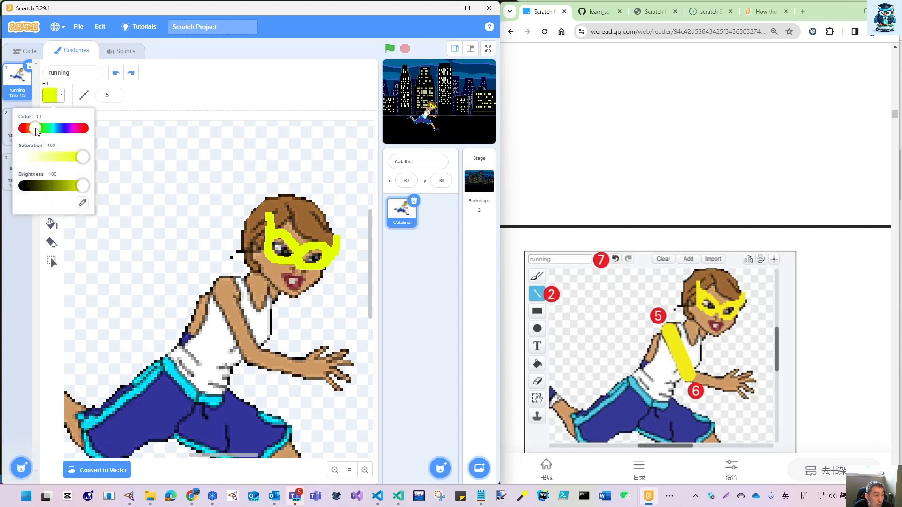
left_click_drag(36, 128, 34, 129)
left_click(116, 95)
left_click(116, 95)
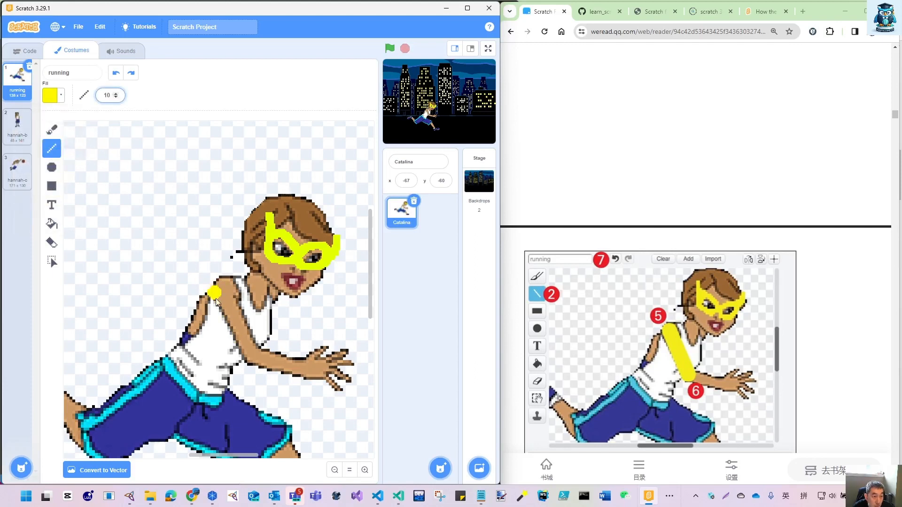
left_click(116, 93)
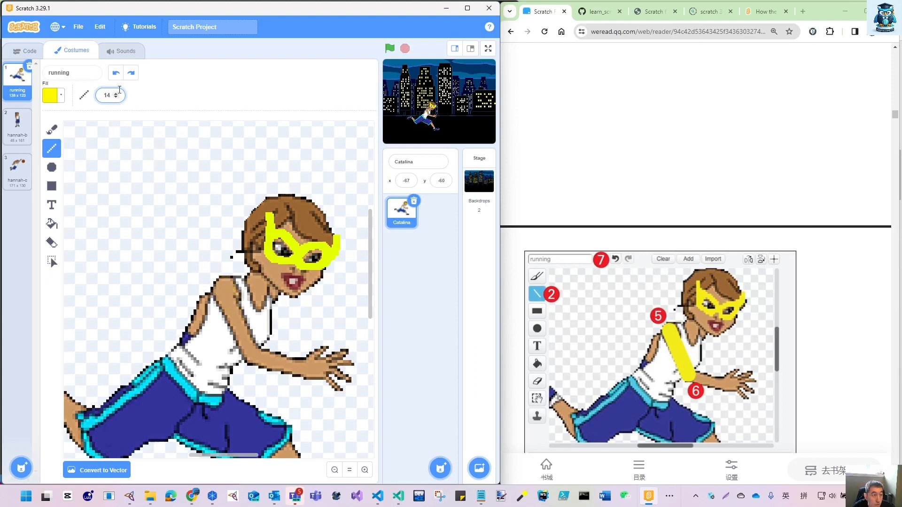
left_click(223, 288)
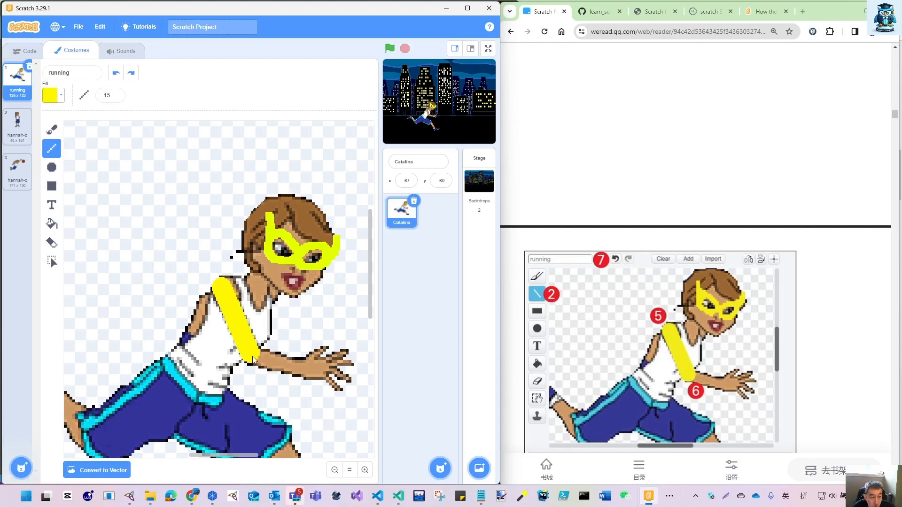
left_click_drag(252, 356, 253, 355)
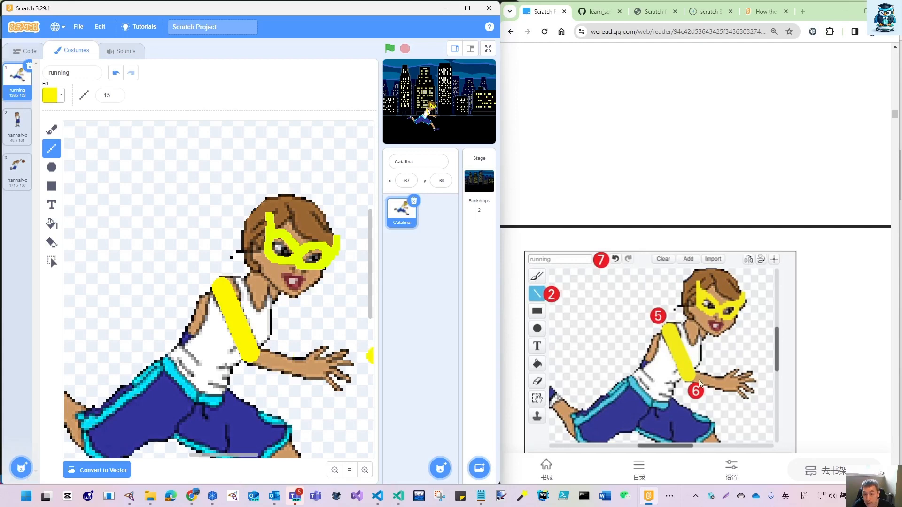
- Set the line width to 13 and draw yellow sleeves over the front forearm and the back arm
scroll(698, 379, "down", 5)
scroll(699, 381, "down", 3)
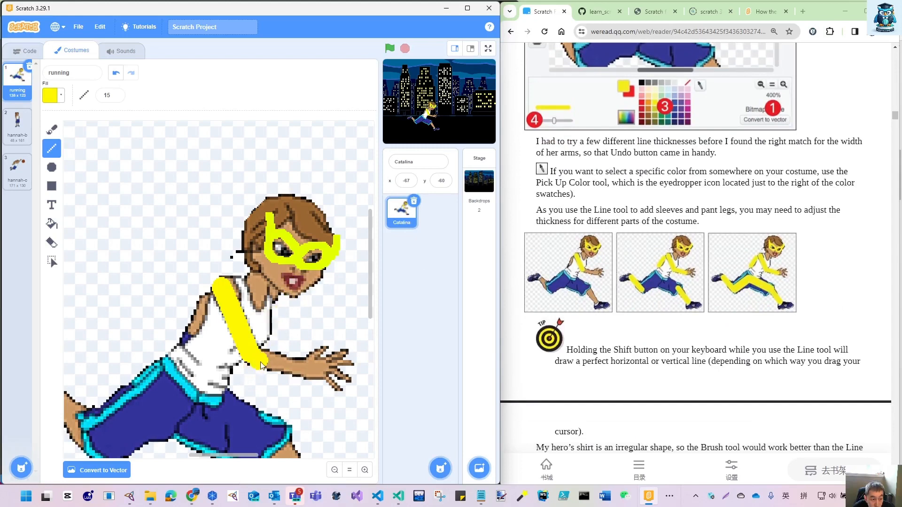
left_click(116, 98)
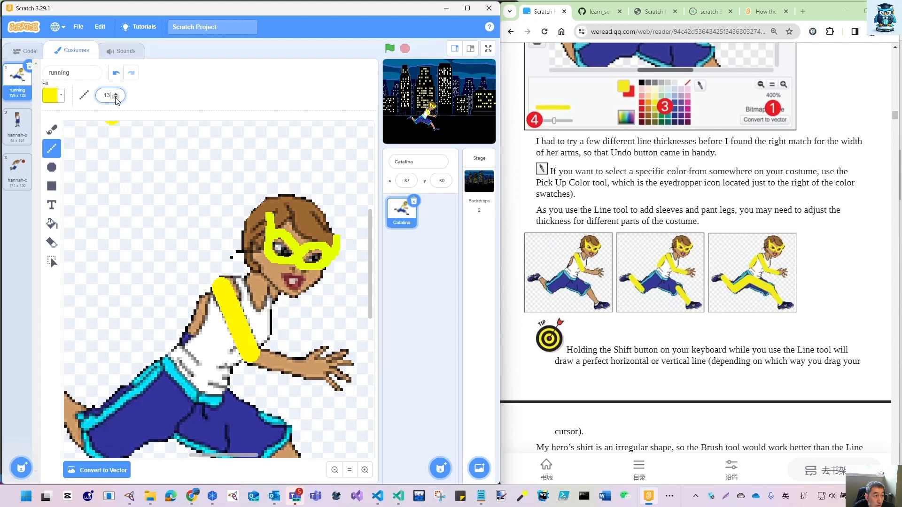
left_click_drag(255, 356, 255, 356)
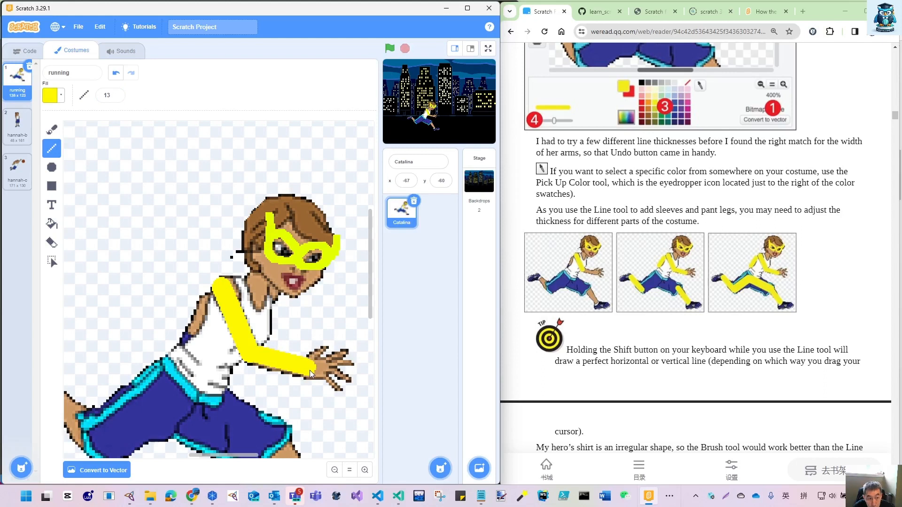
mouse_move(229, 311)
left_mouse_down()
mouse_move(213, 295)
mouse_move(187, 344)
left_mouse_up()
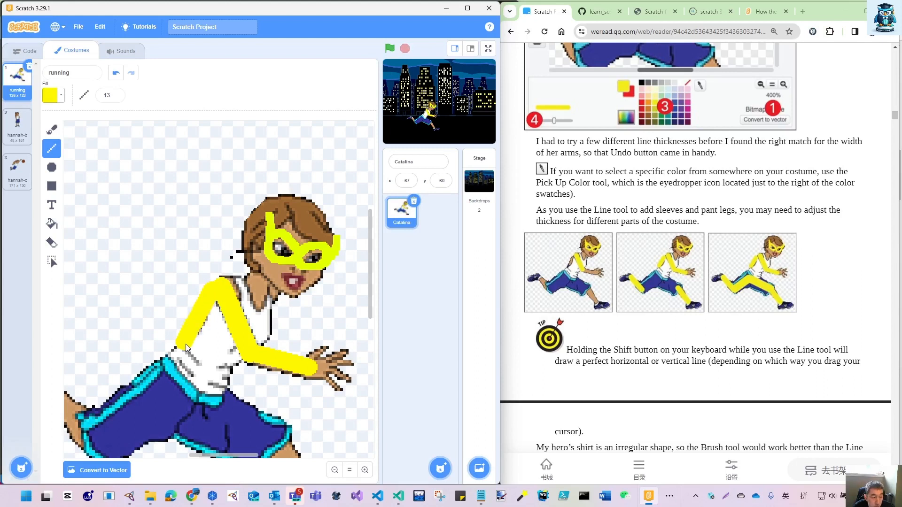
- Set the line width to 27 and draw yellow pant legs over both thighs of the blue shorts
left_click(116, 94)
left_click(116, 94)
left_click(116, 93)
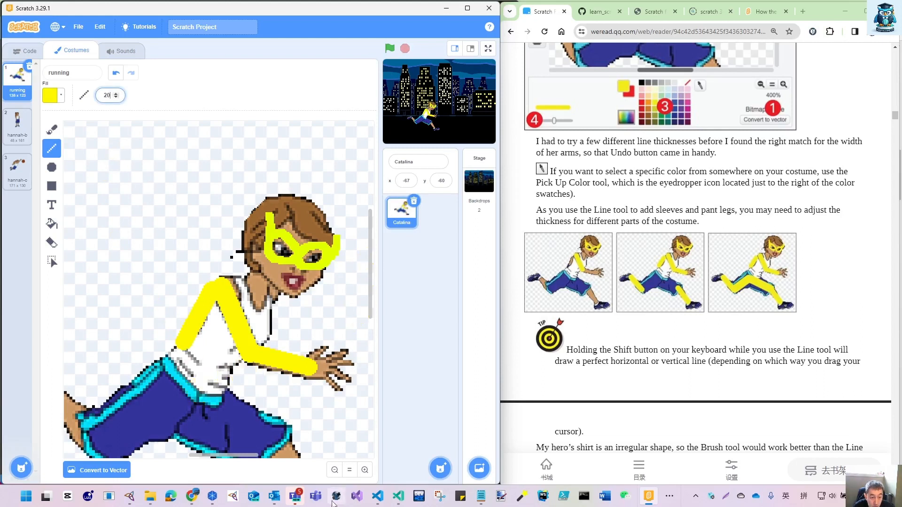
scroll(370, 261, "down", 5)
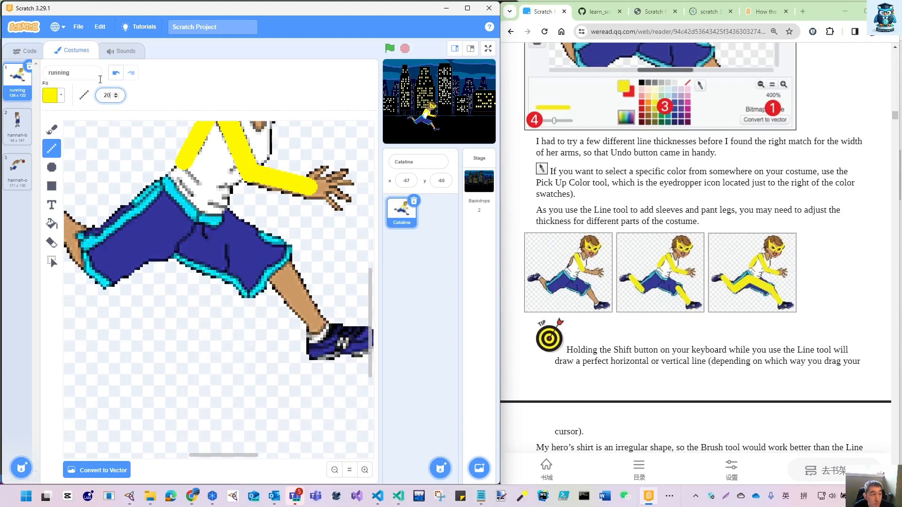
left_click(116, 93)
left_click(116, 93)
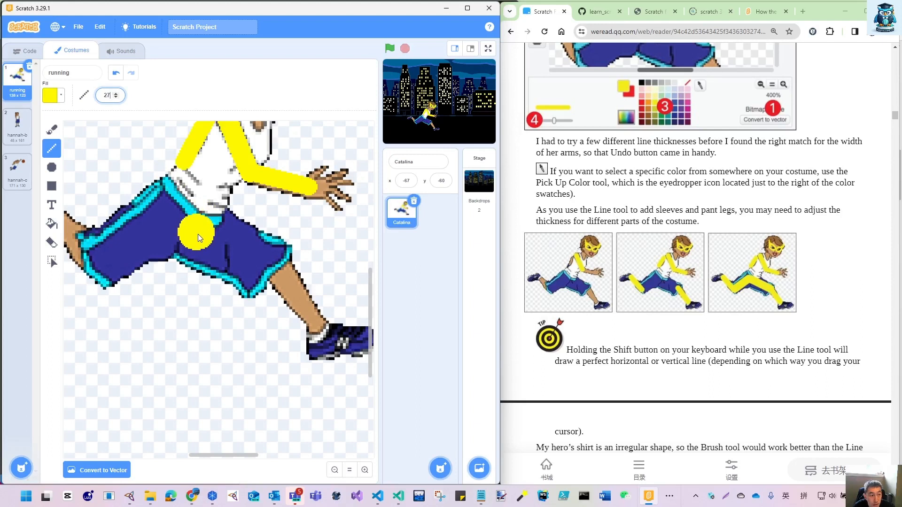
left_click_drag(198, 234, 204, 236)
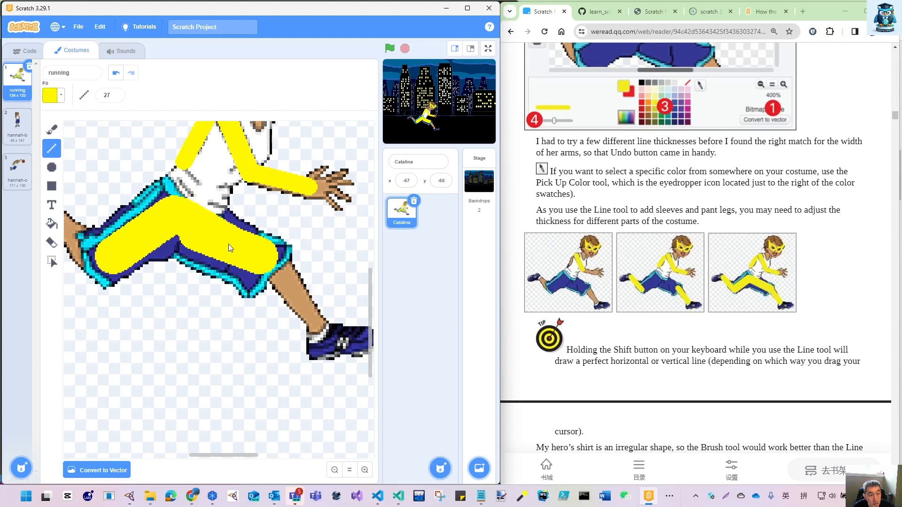
mouse_move(255, 258)
left_mouse_down()
mouse_move(191, 238)
mouse_move(139, 241)
mouse_move(119, 253)
mouse_move(130, 260)
mouse_move(111, 264)
mouse_move(118, 252)
left_mouse_up()
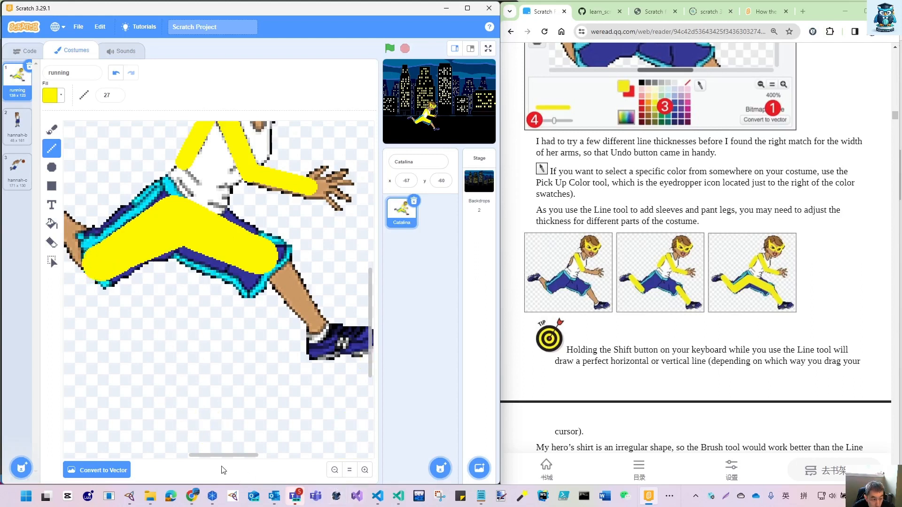
- Set the line width to 20 and draw yellow pant legs over the back and front lower legs down to the shoes
left_click_drag(226, 461, 191, 465)
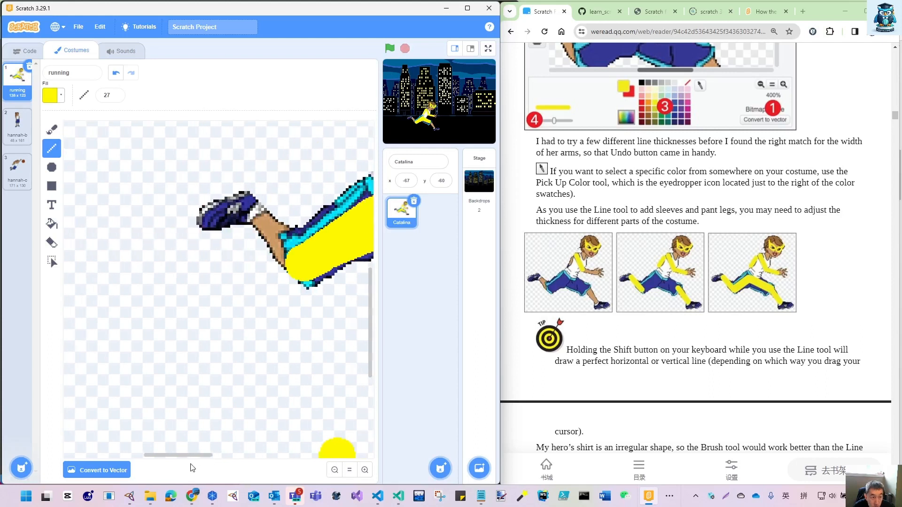
left_click(115, 98)
left_click(115, 98)
left_click(114, 97)
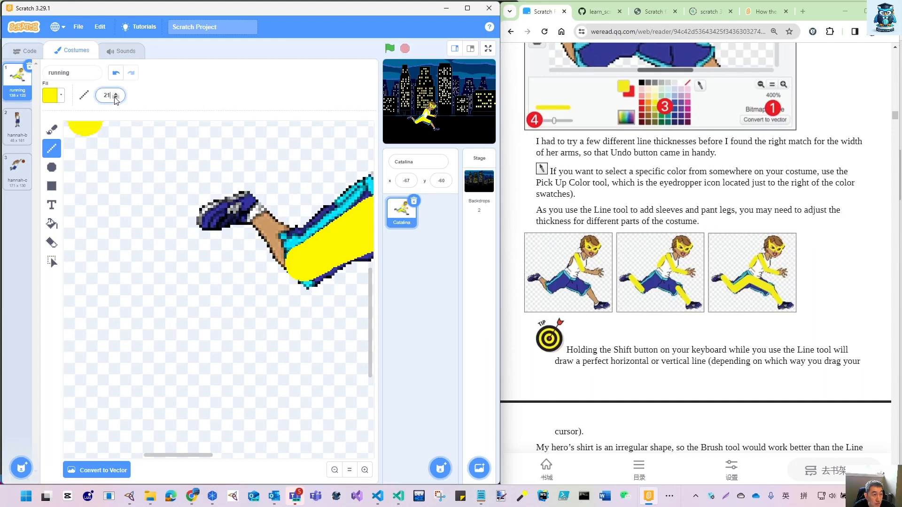
left_click(115, 98)
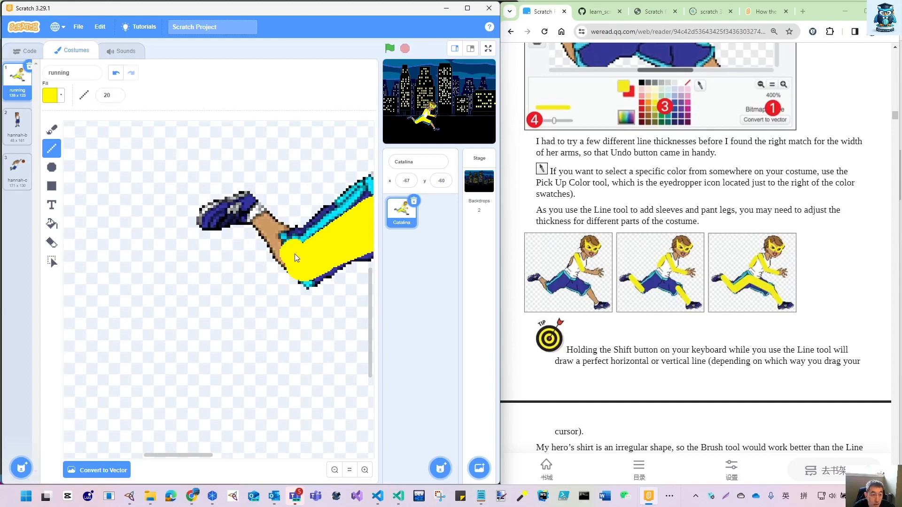
left_click_drag(267, 226, 257, 215)
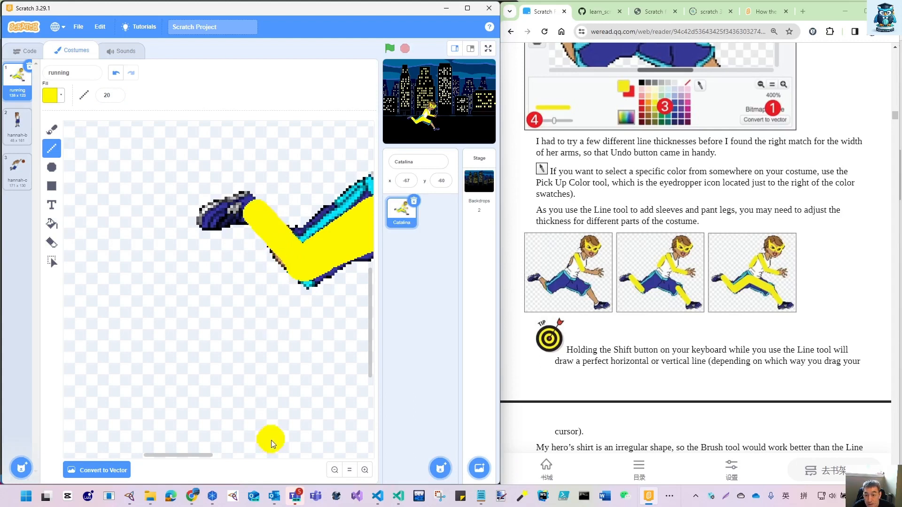
left_click_drag(180, 455, 244, 466)
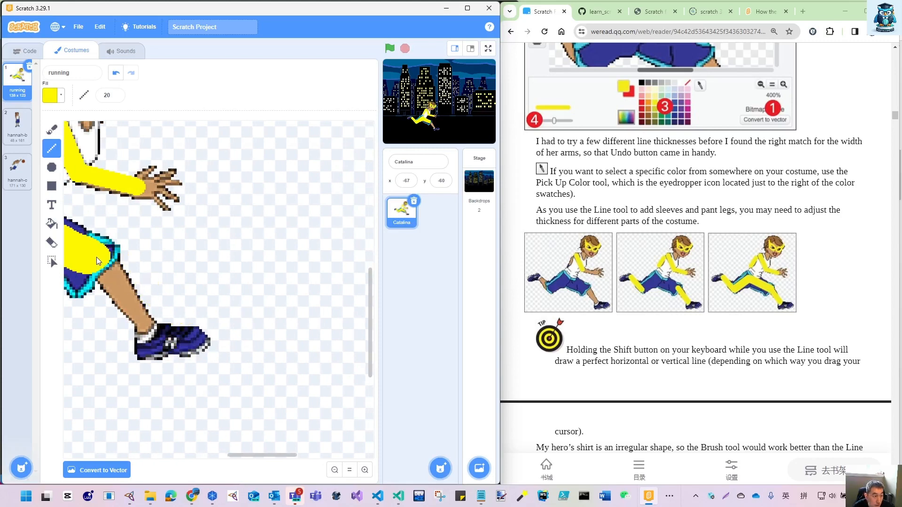
left_click_drag(97, 258, 109, 276)
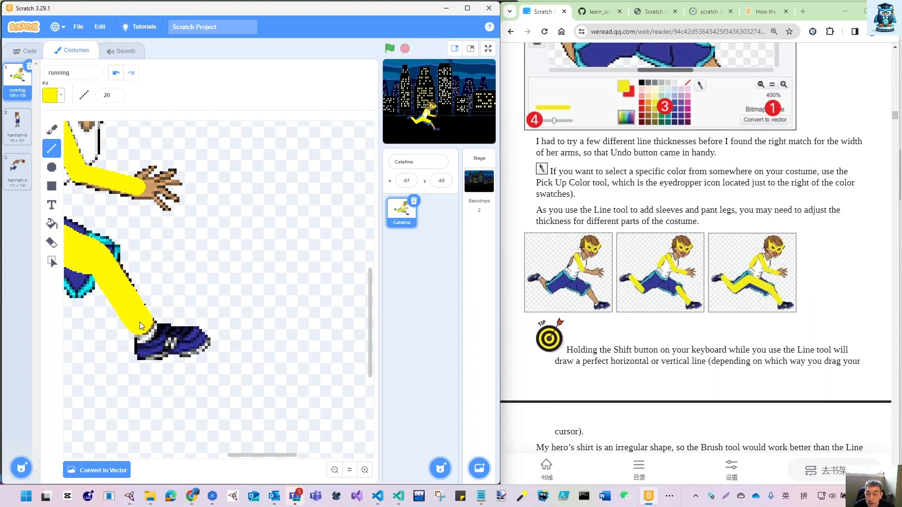
left_click(350, 471)
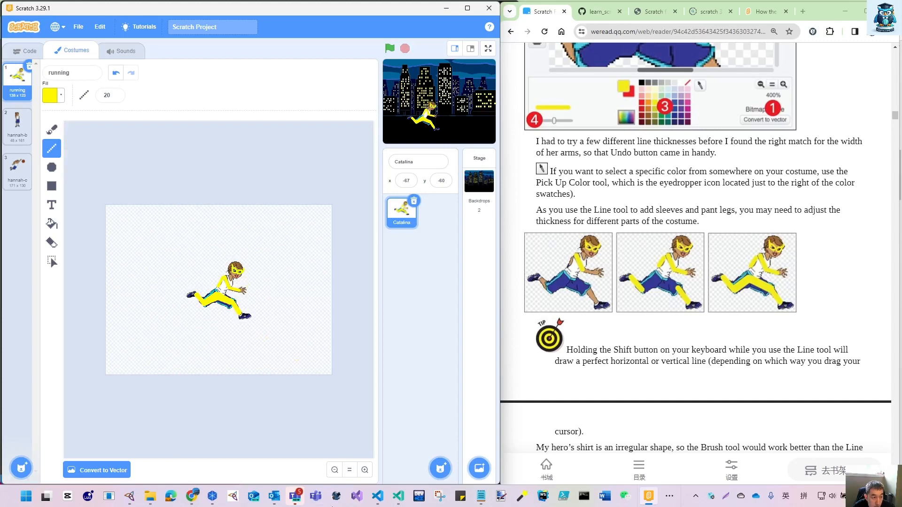
left_click(365, 470)
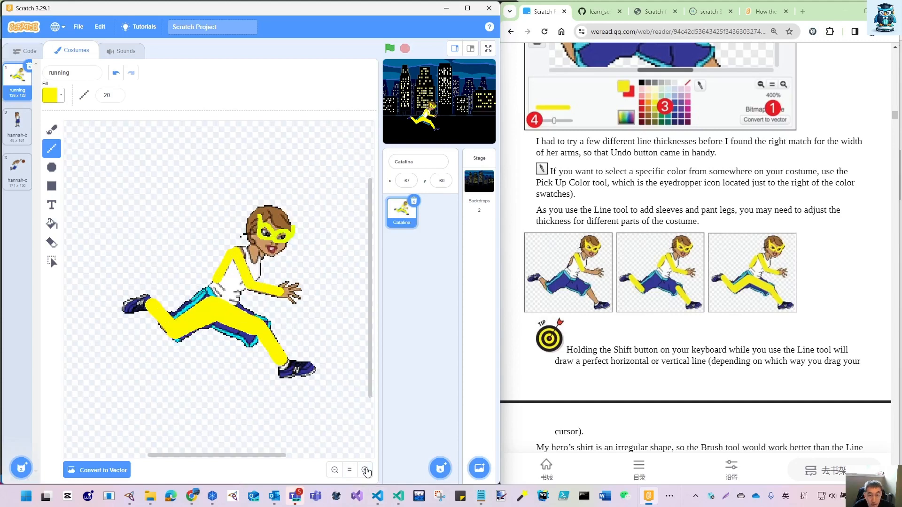
- Follow the book's "Fill areas with new color" section and its orange shirt picture by choosing the Fill tool
scroll(685, 400, "down", 4)
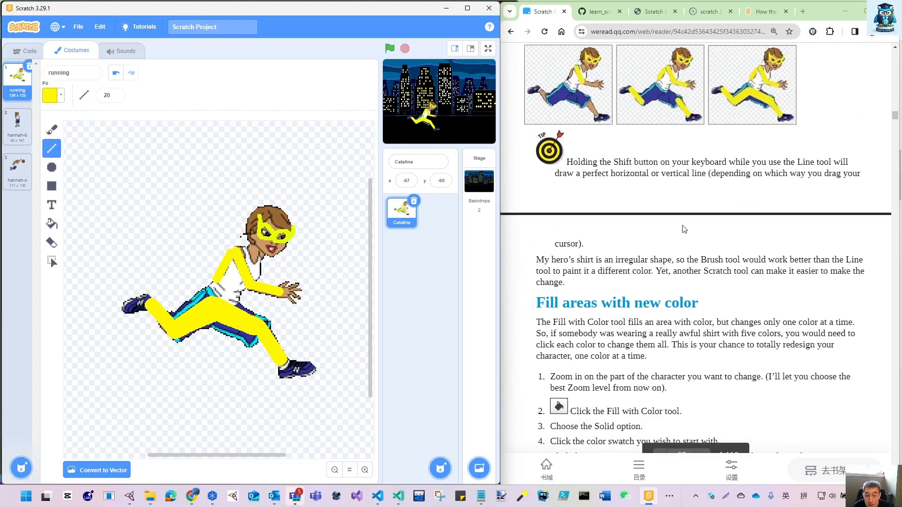
scroll(686, 250, "down", 3)
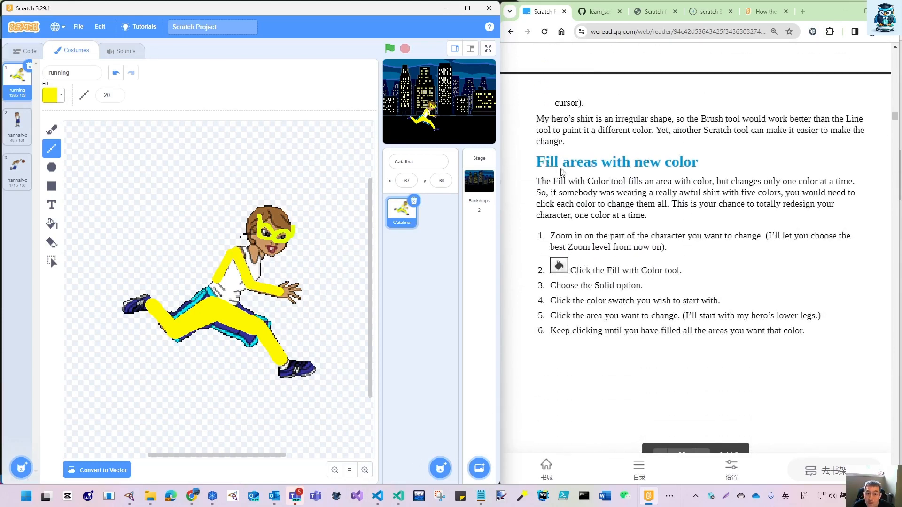
left_click(52, 227)
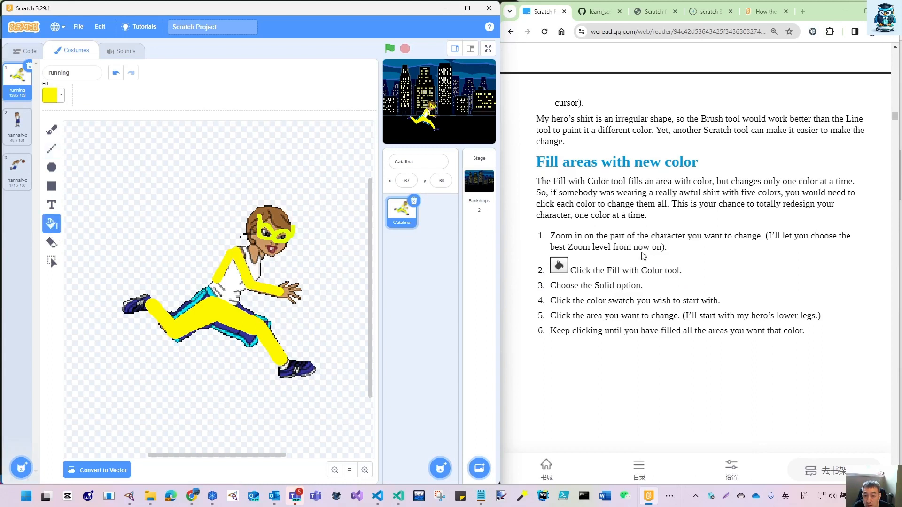
scroll(644, 256, "down", 10)
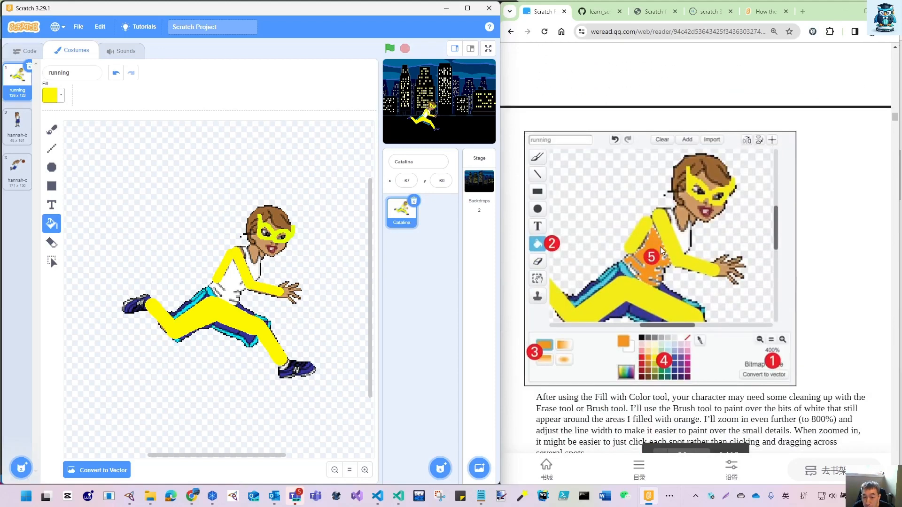
scroll(677, 197, "up", 8)
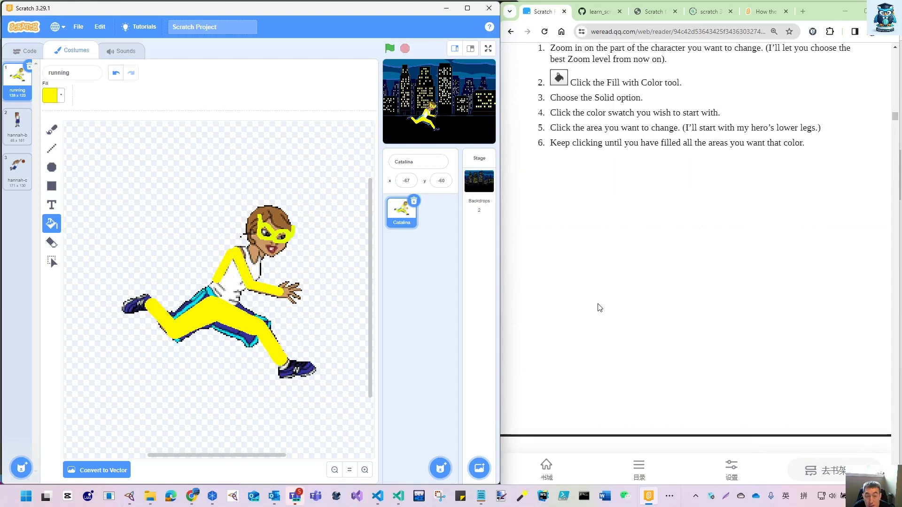
scroll(636, 356, "down", 5)
scroll(635, 353, "up", 5)
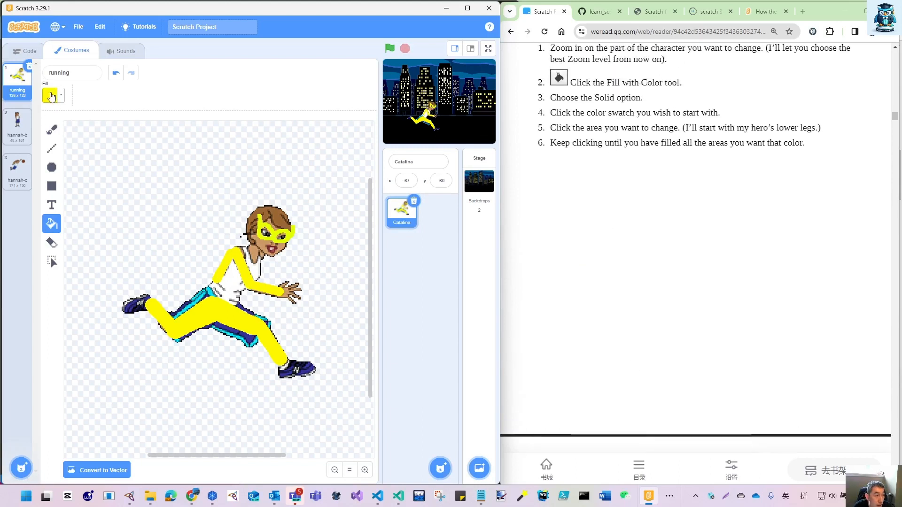
- Set the fill colour to orange with Color 10 and fill the main white area of the shirt
left_click(53, 95)
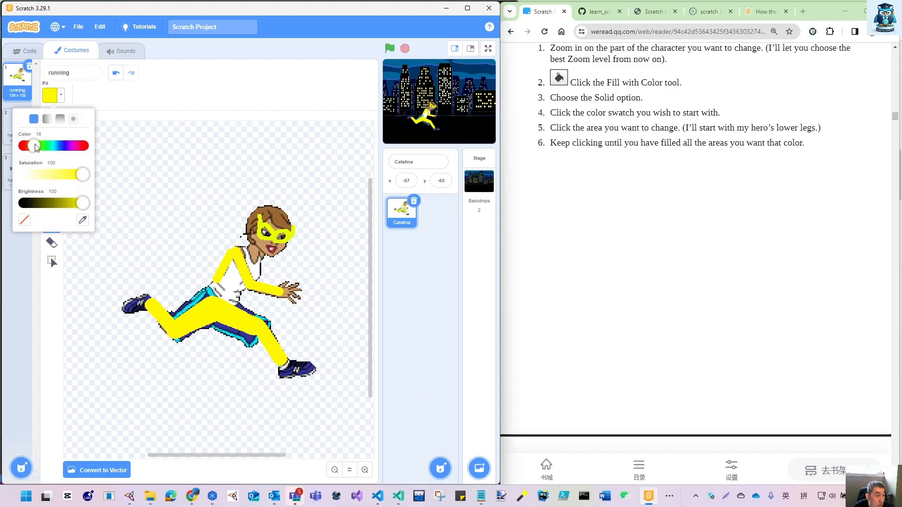
mouse_move(37, 149)
left_mouse_down()
mouse_move(44, 148)
mouse_move(33, 156)
left_mouse_up()
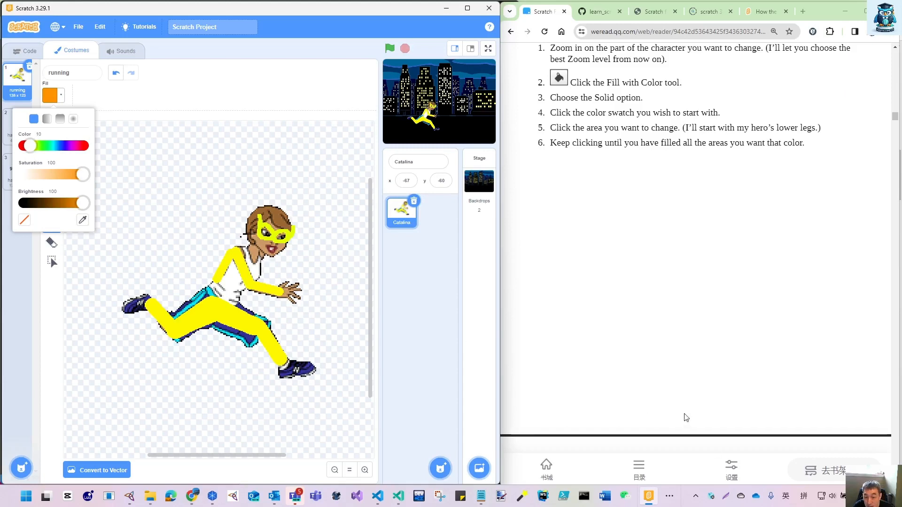
scroll(684, 419, "down", 1)
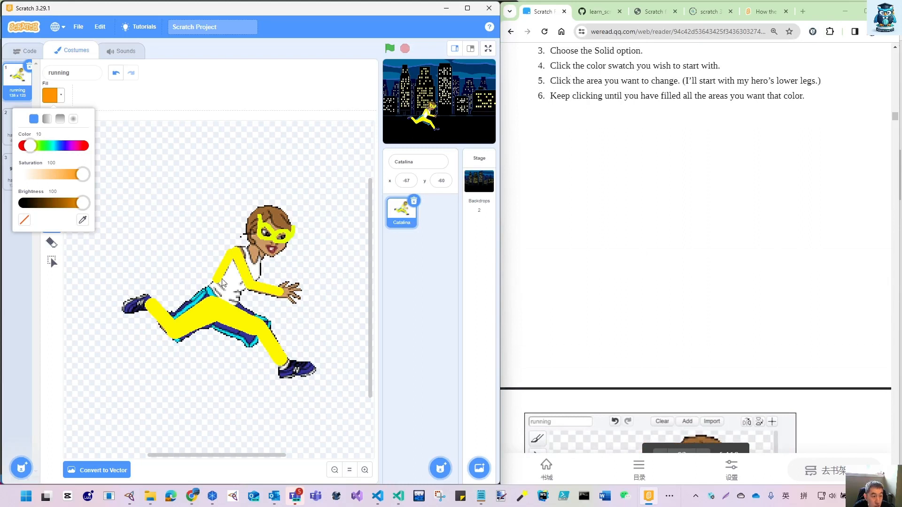
left_click(112, 99)
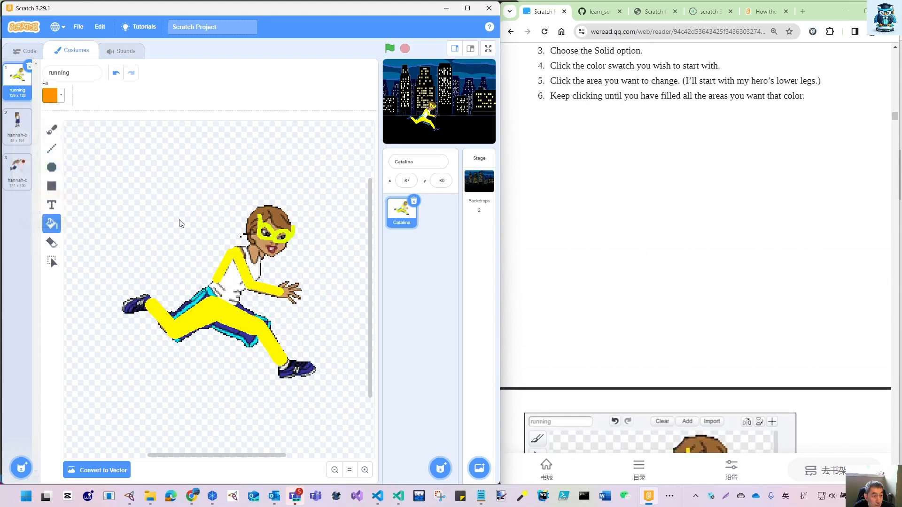
left_click(233, 280)
- Follow the book's orange shirt example and fill the remaining white shirt areas at the chest, shoulder and neckline with orange
scroll(690, 370, "down", 5)
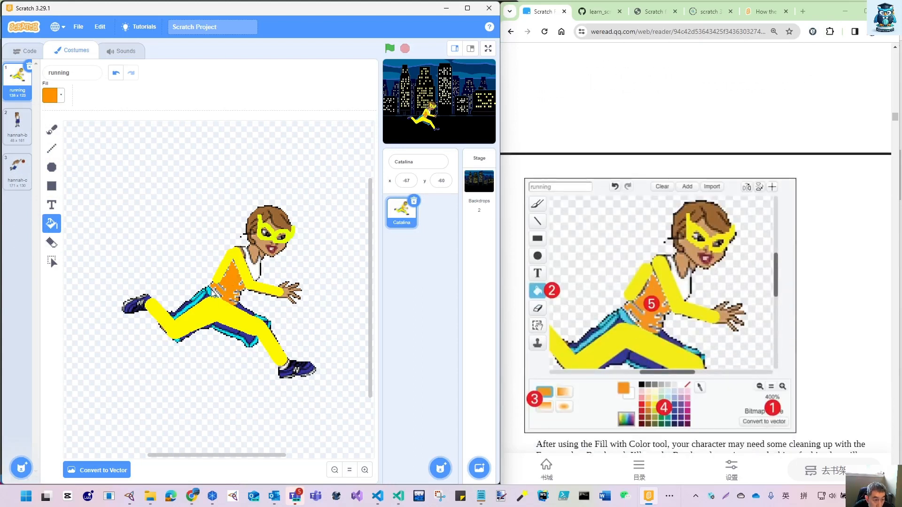
scroll(678, 320, "down", 4)
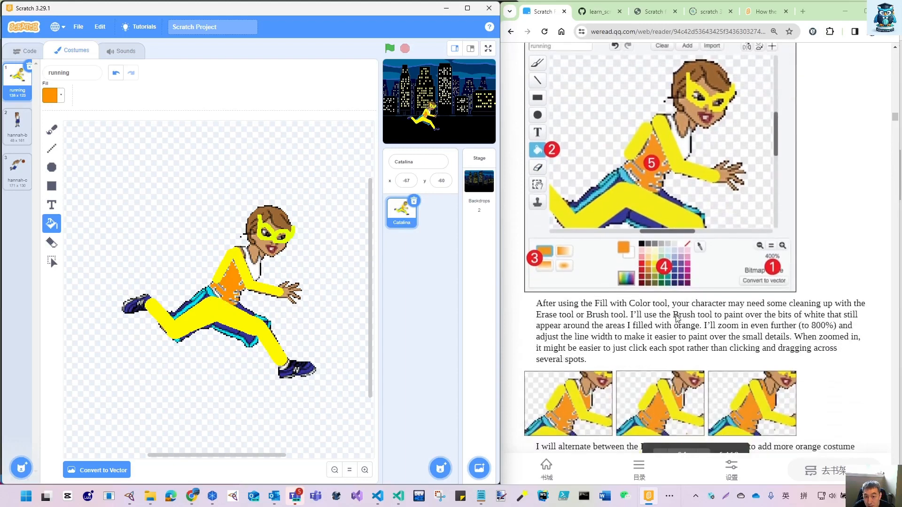
scroll(678, 321, "down", 2)
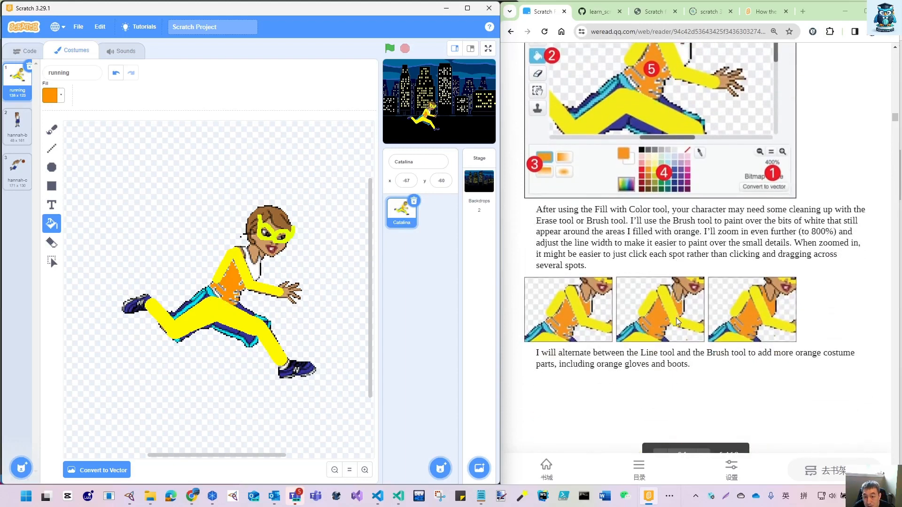
left_click(253, 273)
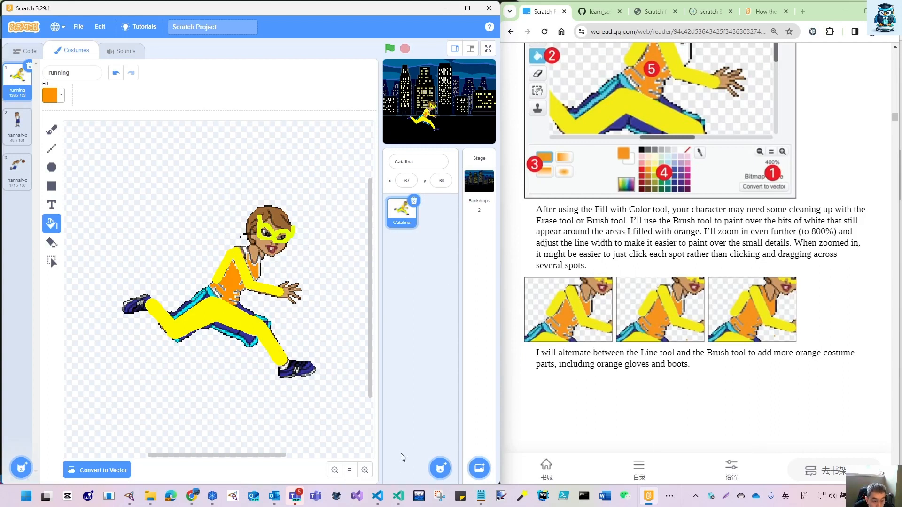
left_click(365, 471)
left_click(364, 470)
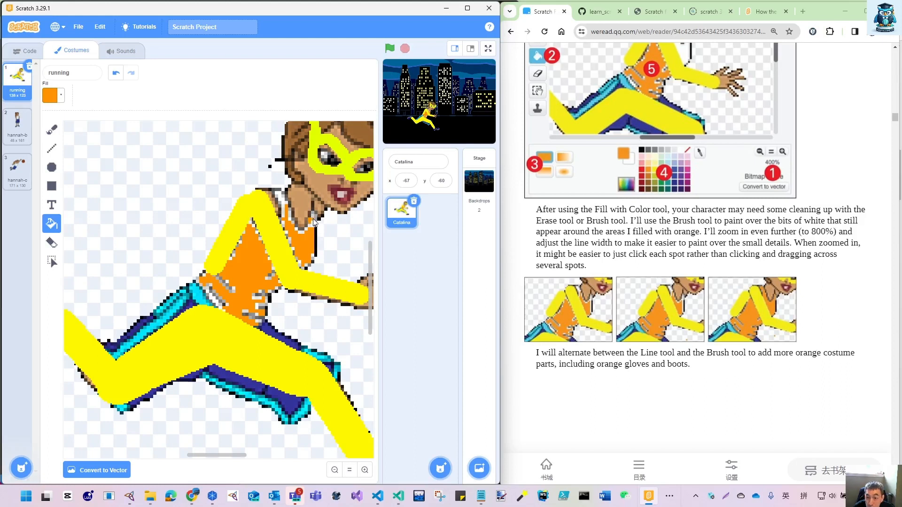
left_click(280, 199)
left_click(291, 219)
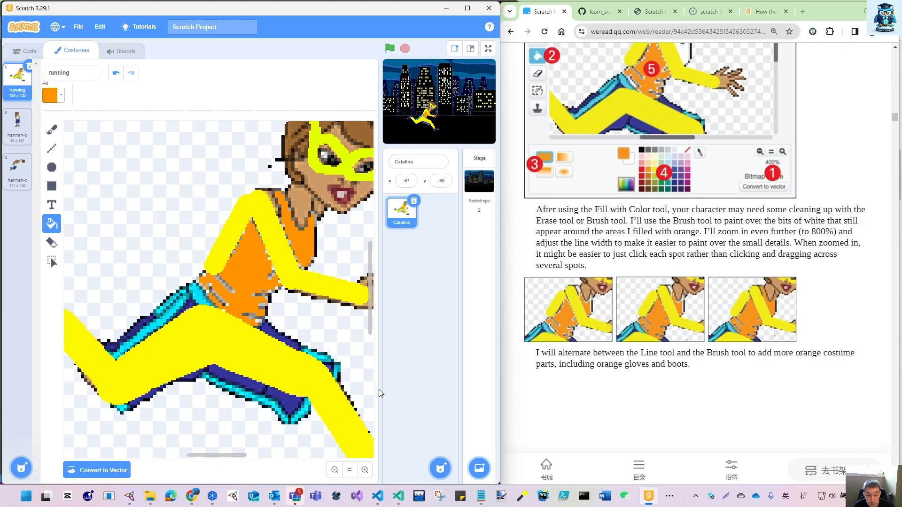
- Try filling the yellow pant legs with orange after checking the book's glove and boot pictures, and undo that fill
left_click(334, 470)
left_click(334, 470)
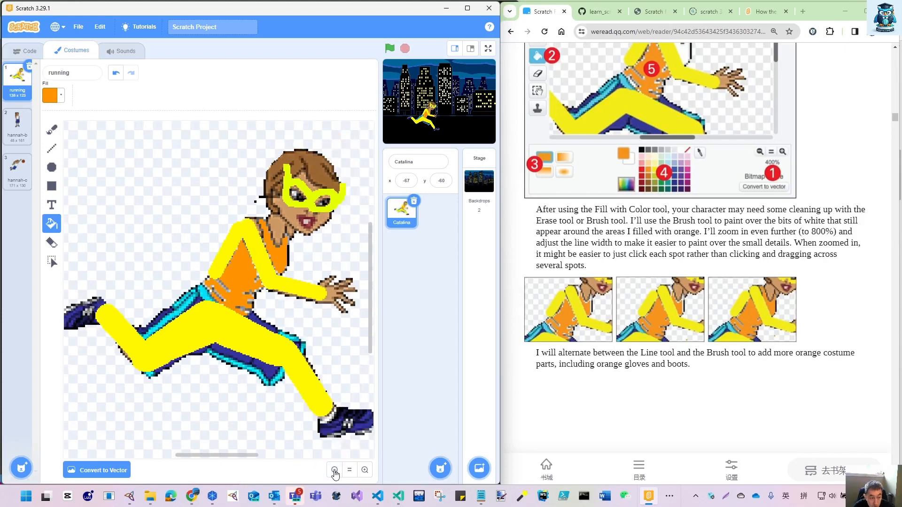
left_click(335, 471)
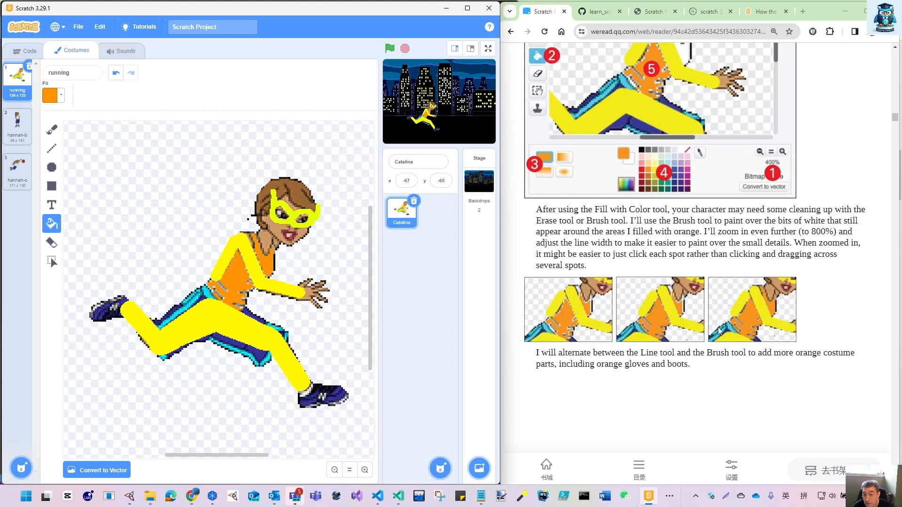
scroll(722, 328, "down", 1)
scroll(722, 328, "down", 3)
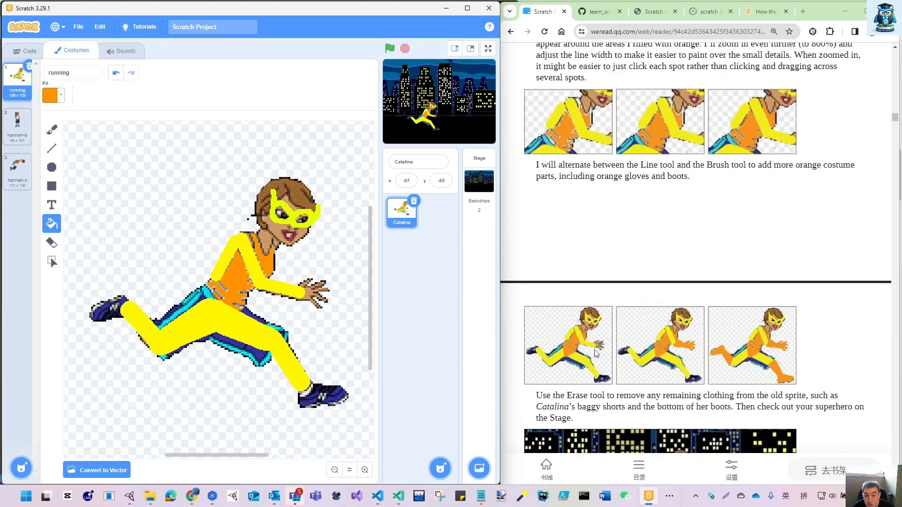
left_click(289, 366)
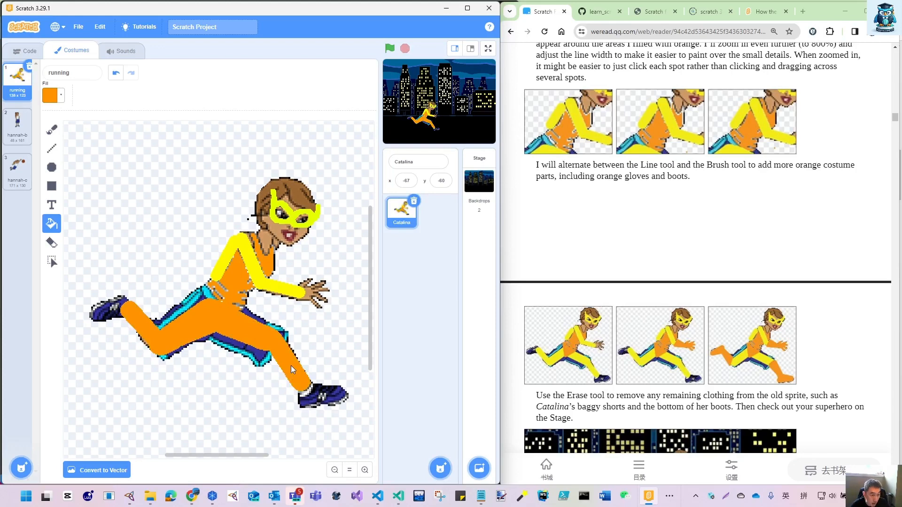
key("ctrl+z")
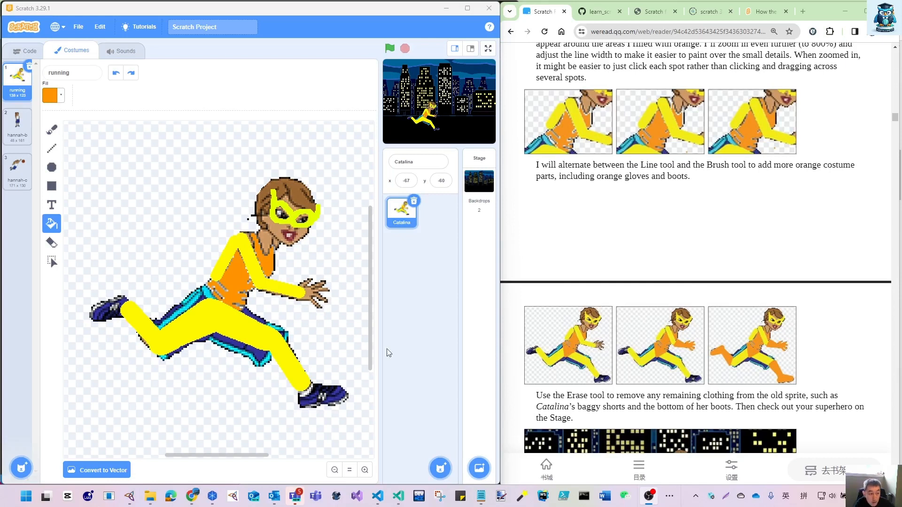
- Try drawing orange lines along the waist with the Line tool at width 10, and undo them
left_click(53, 150)
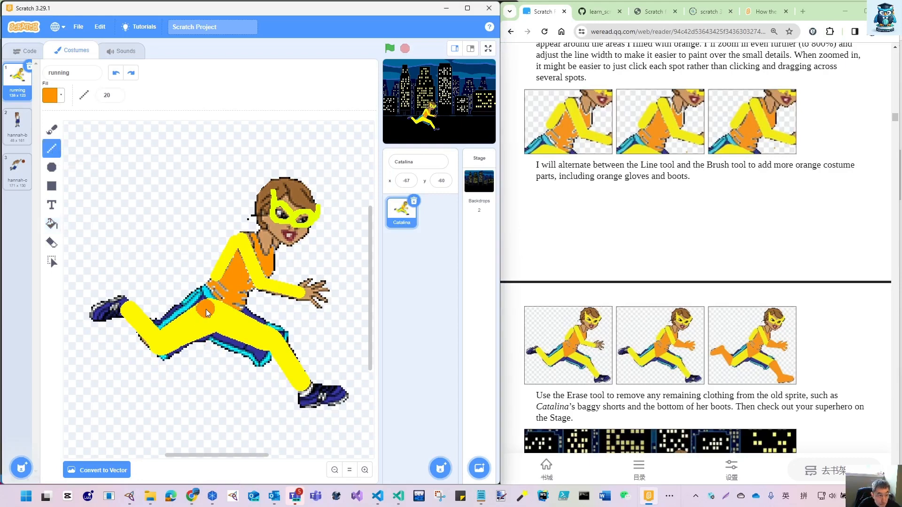
left_click(117, 100)
type("12")
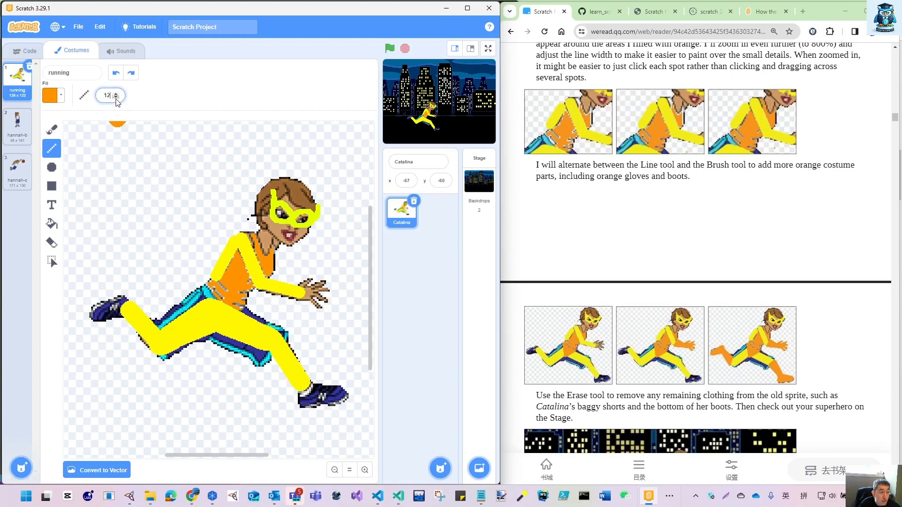
left_click(116, 97)
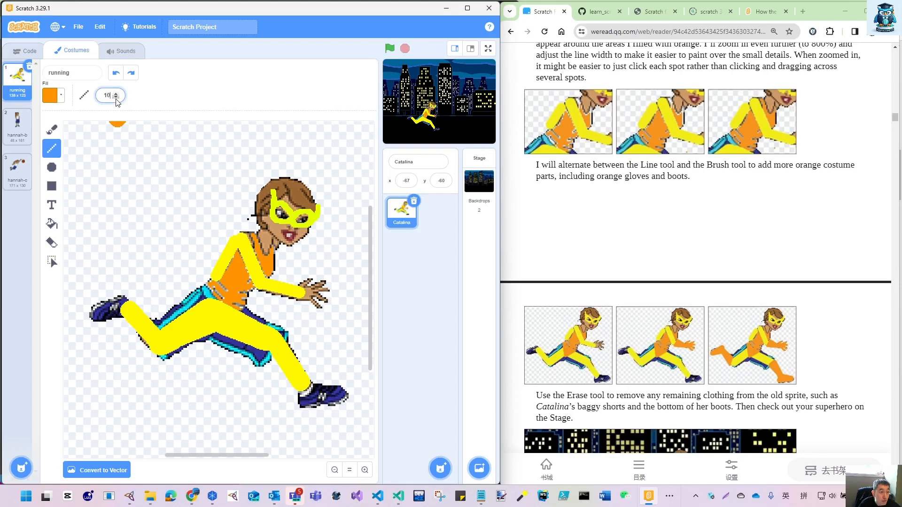
left_click(207, 295)
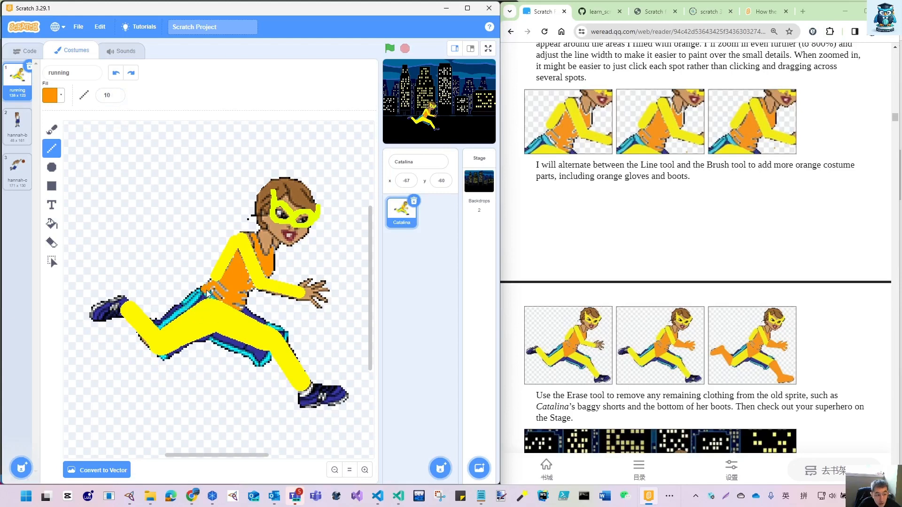
mouse_move(223, 304)
left_mouse_down()
mouse_move(236, 306)
mouse_move(220, 310)
left_mouse_up()
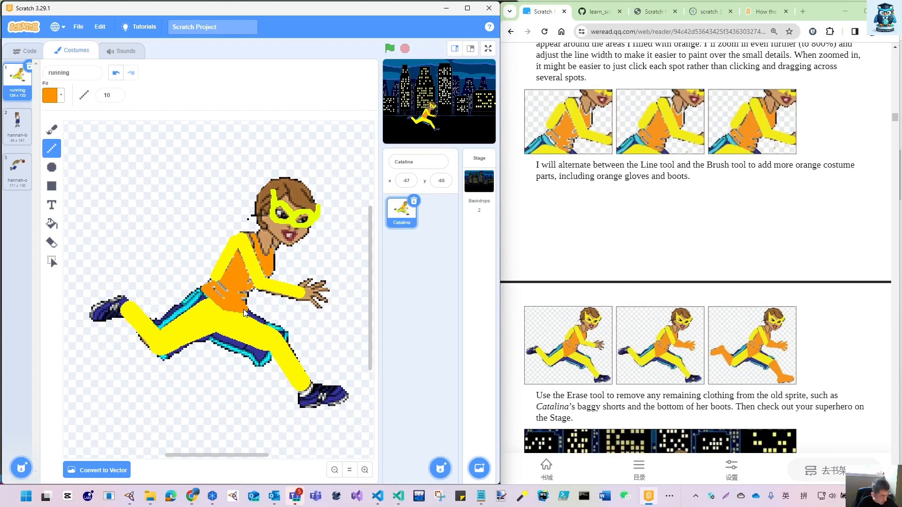
key("ctrl+z")
key("ctrl+z")
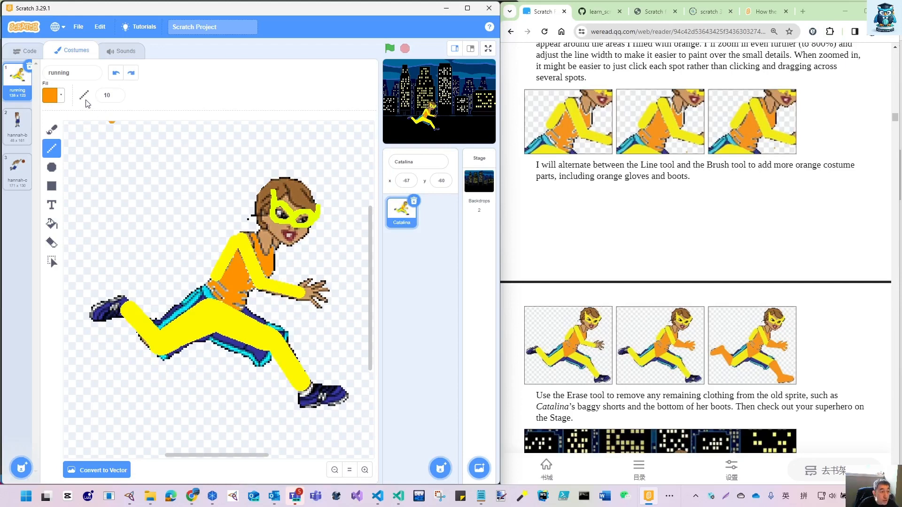
- Set the line width to 6, outline an orange triangle over the hips below the shirt and fill it with orange
left_click(116, 98)
left_click(116, 98)
left_click(116, 97)
left_click(116, 97)
left_click_drag(202, 292, 212, 299)
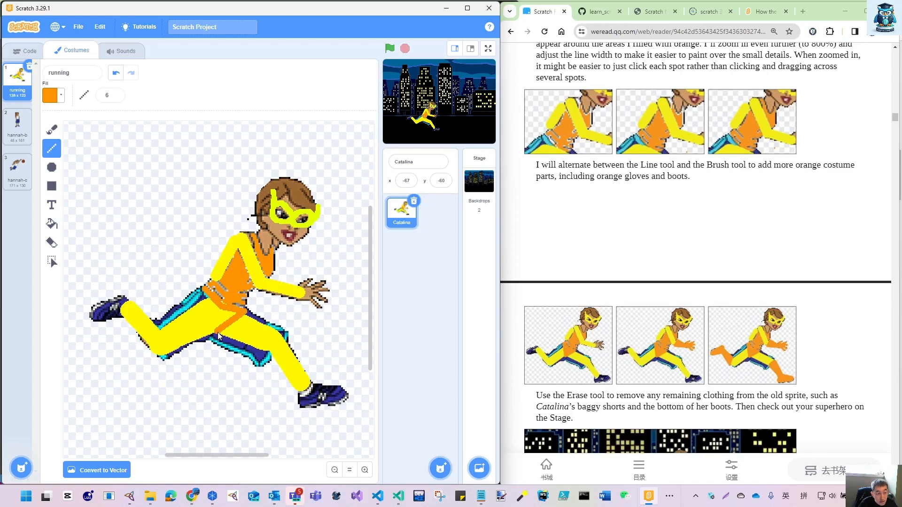
left_click_drag(218, 332, 215, 332)
left_click(52, 225)
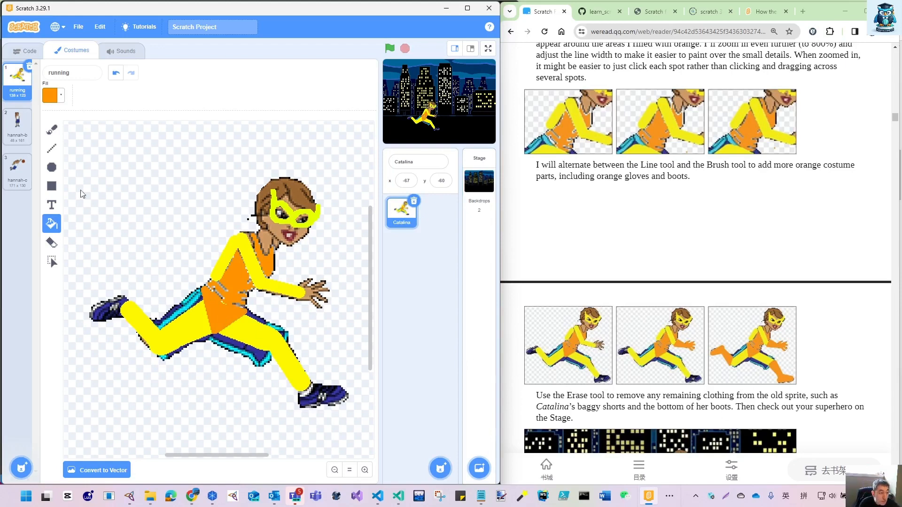
- Outline an orange boot around the back lower leg and shoe with the Line tool at width 6
left_click(52, 148)
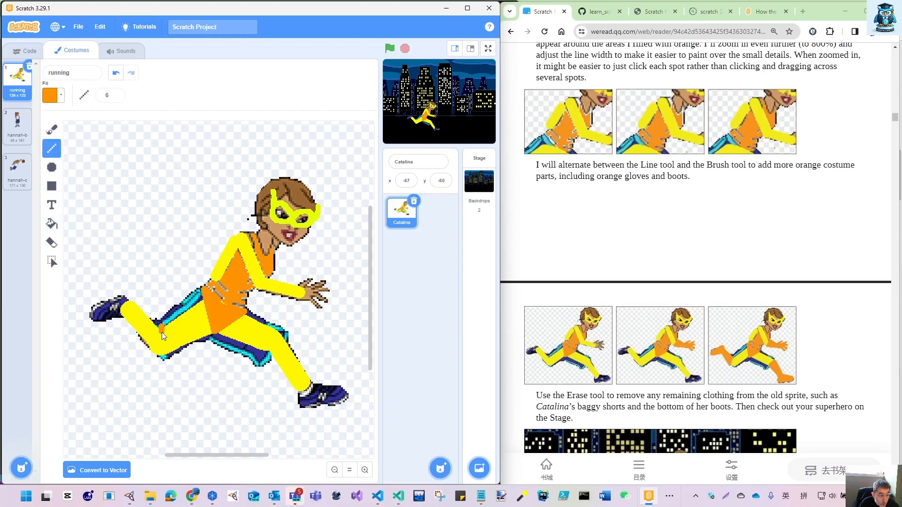
left_click_drag(160, 345, 157, 360)
left_click_drag(139, 334, 126, 326)
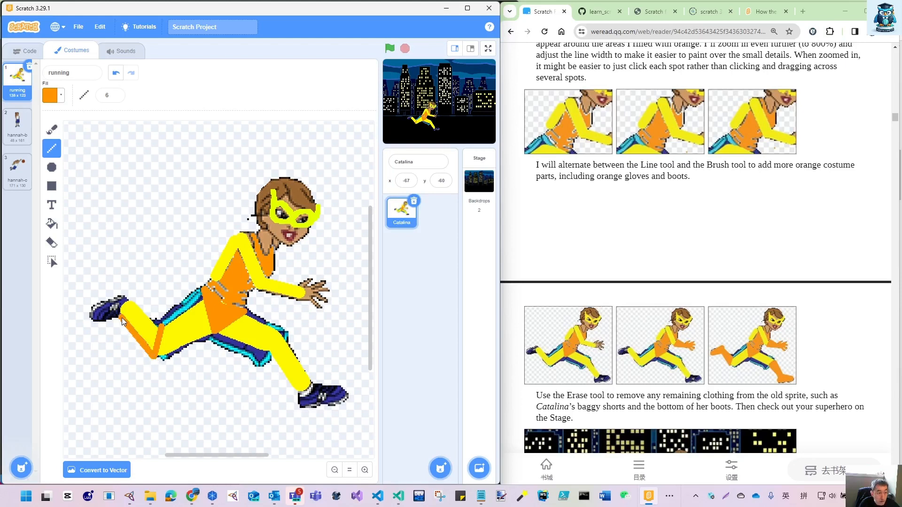
mouse_move(120, 317)
left_mouse_down()
mouse_move(100, 324)
mouse_move(96, 311)
left_mouse_up()
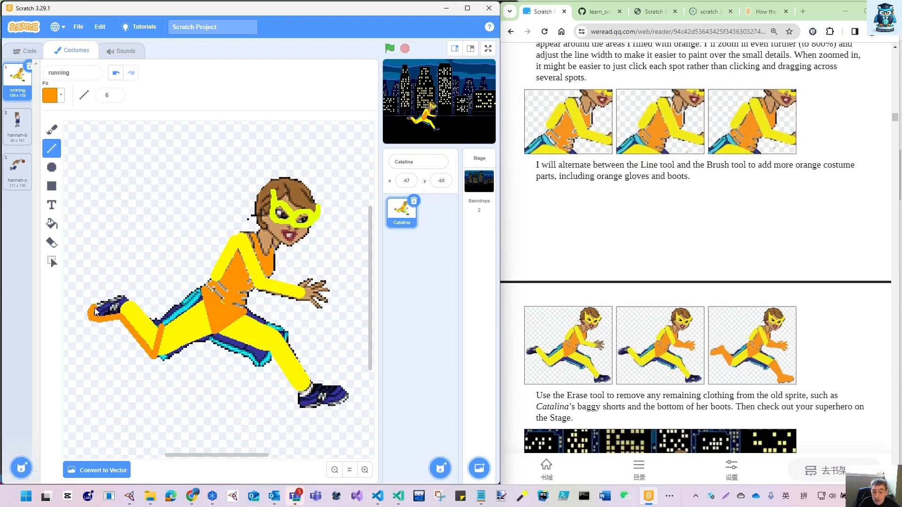
left_click_drag(101, 311, 125, 301)
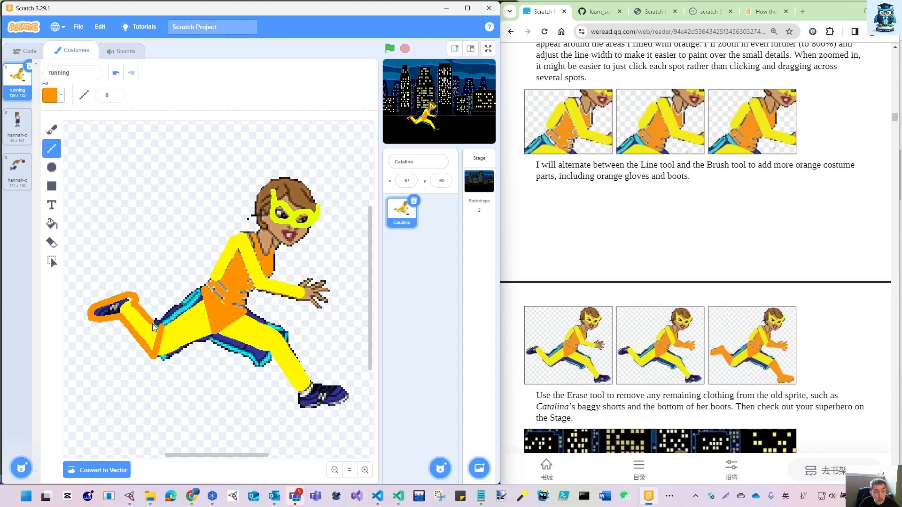
left_click_drag(161, 328, 154, 357)
- Fill the back boot's outline with orange, covering the yellow lower leg and the remaining bits of the shoe
left_click(51, 224)
left_click(123, 319)
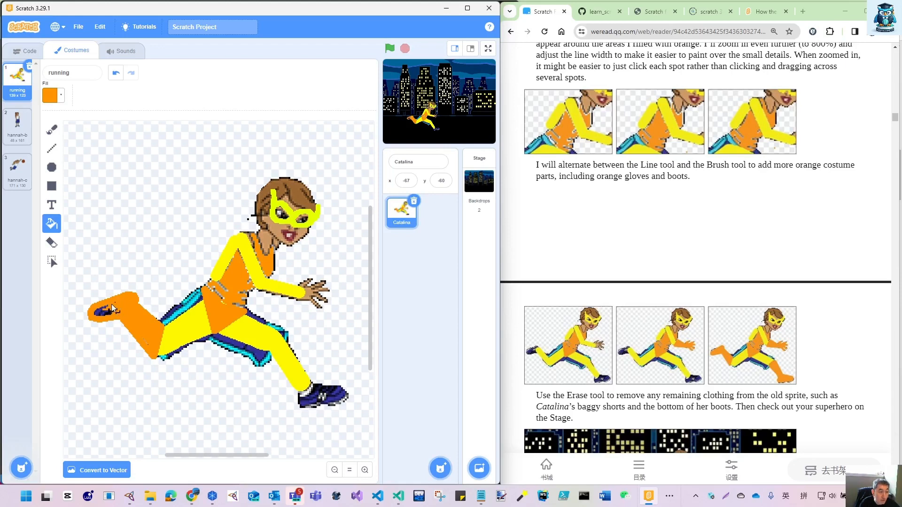
left_click(102, 313)
left_click(107, 311)
left_click(97, 313)
left_click(104, 311)
left_click(96, 314)
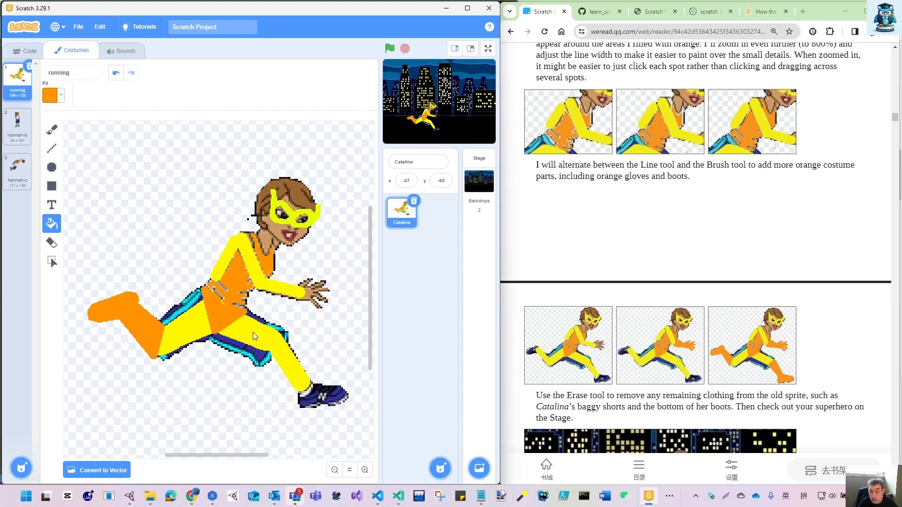
- Outline an orange boot around the front lower leg and shoe with the Line tool at width 6
left_click(52, 148)
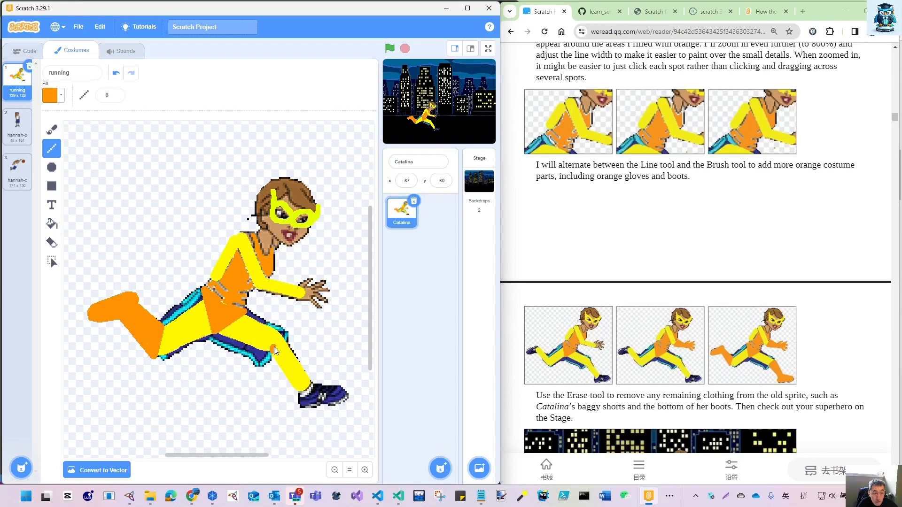
left_click_drag(273, 349, 284, 339)
mouse_move(288, 348)
left_mouse_down()
mouse_move(312, 384)
mouse_move(340, 387)
mouse_move(347, 403)
left_mouse_up()
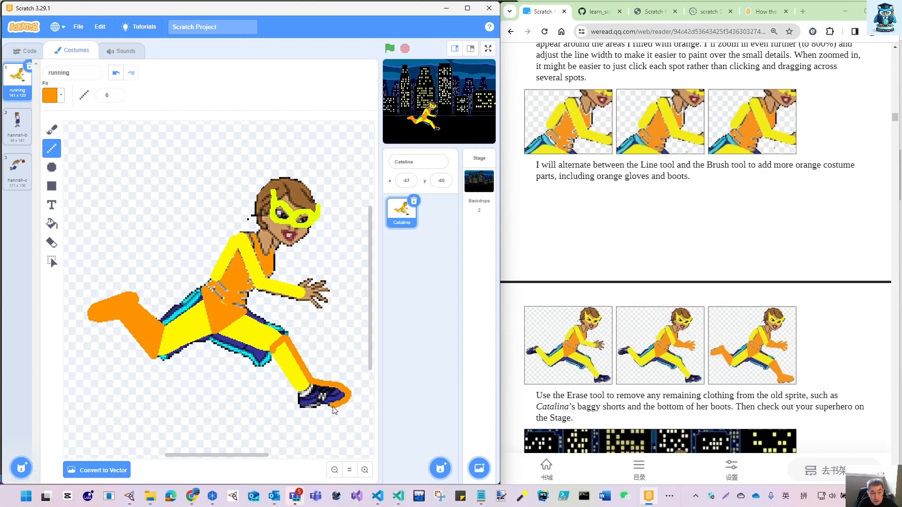
left_click_drag(326, 406, 300, 389)
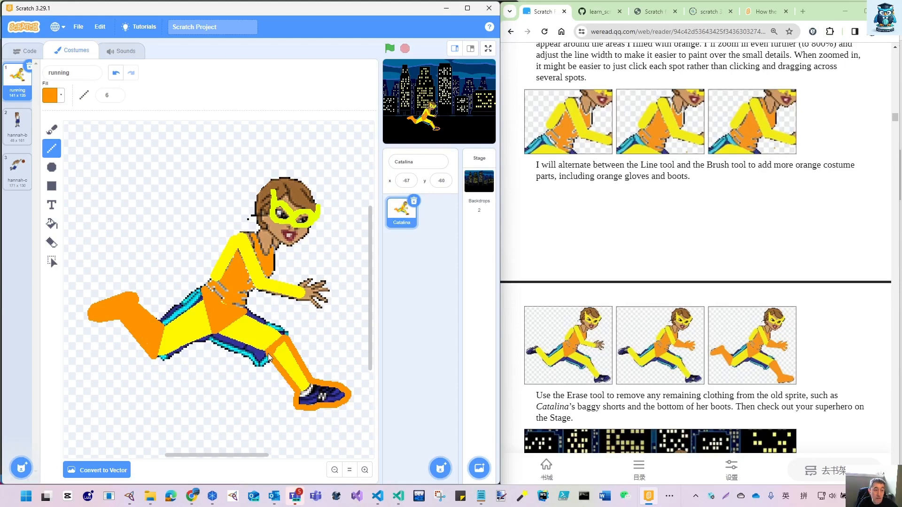
left_click_drag(269, 361, 268, 354)
- Fill the front boot's lower leg and shoe area with orange and undo the stray fill of the background
left_click(52, 224)
left_click(282, 354)
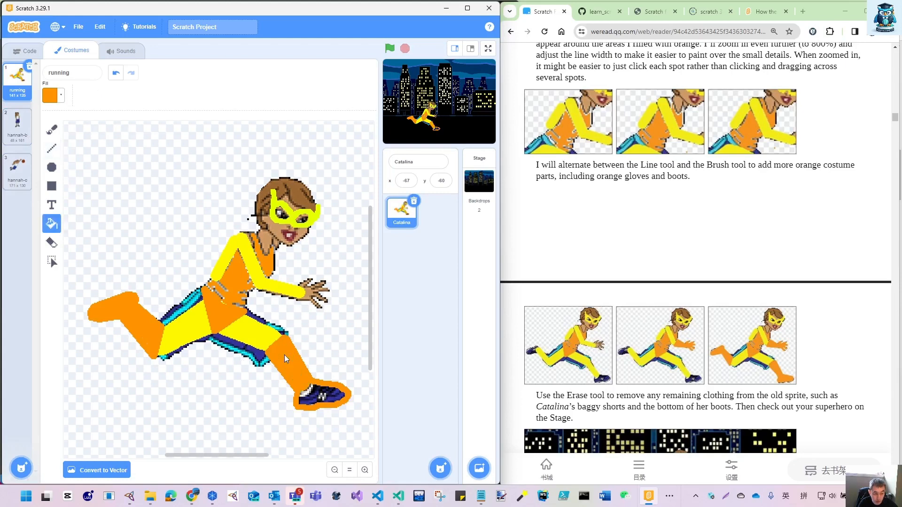
left_click(319, 397)
left_click(309, 389)
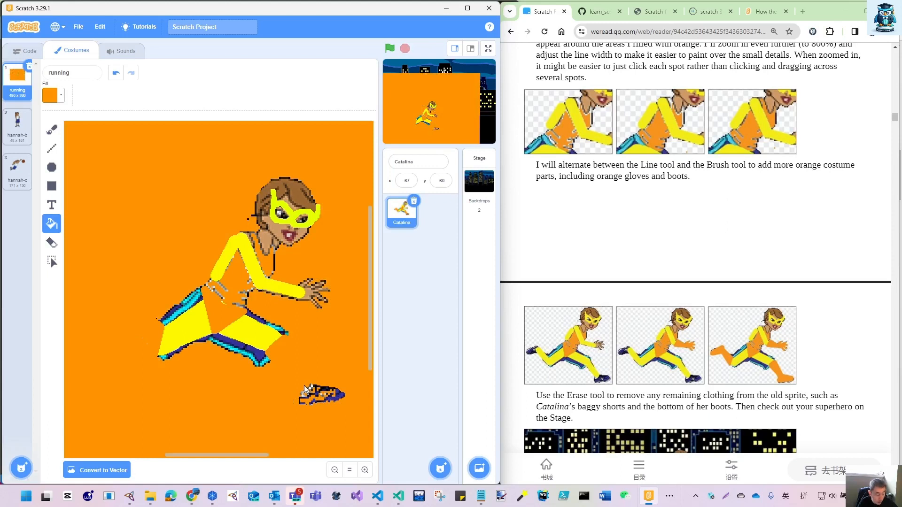
key("ctrl+z")
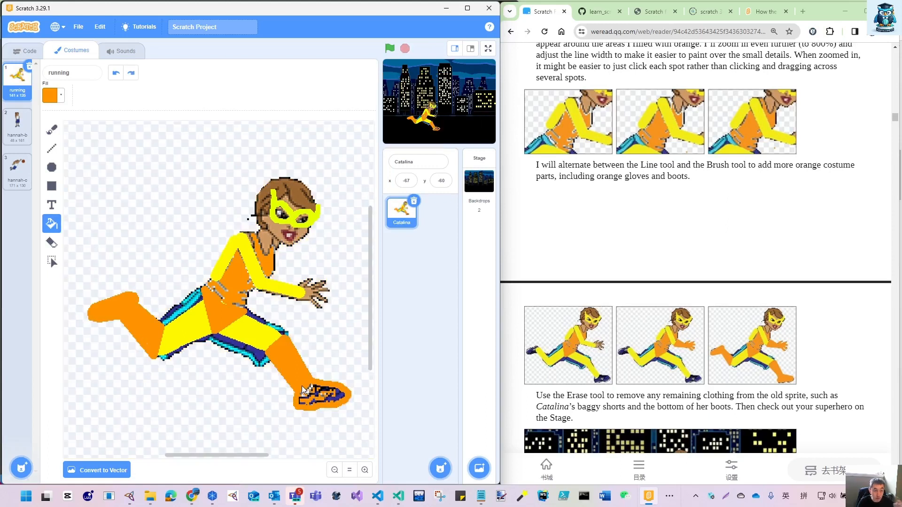
- Fill the remaining dark and white bits of the front shoe with orange until the boot is solid
left_click(309, 391)
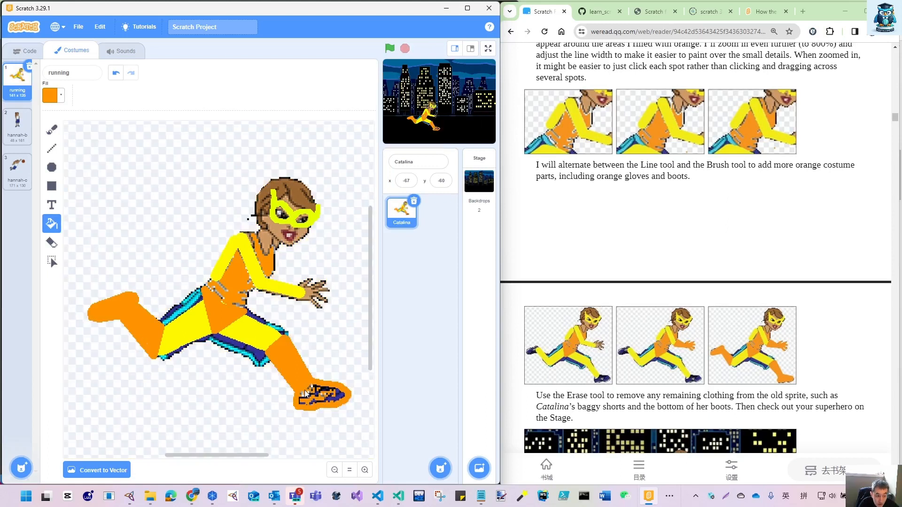
left_click(302, 394)
left_click(300, 393)
left_click(332, 394)
left_click(339, 395)
left_click(338, 398)
left_click(303, 404)
left_click(315, 389)
left_click(364, 470)
left_click_drag(242, 462, 272, 462)
scroll(262, 417, "down", 4)
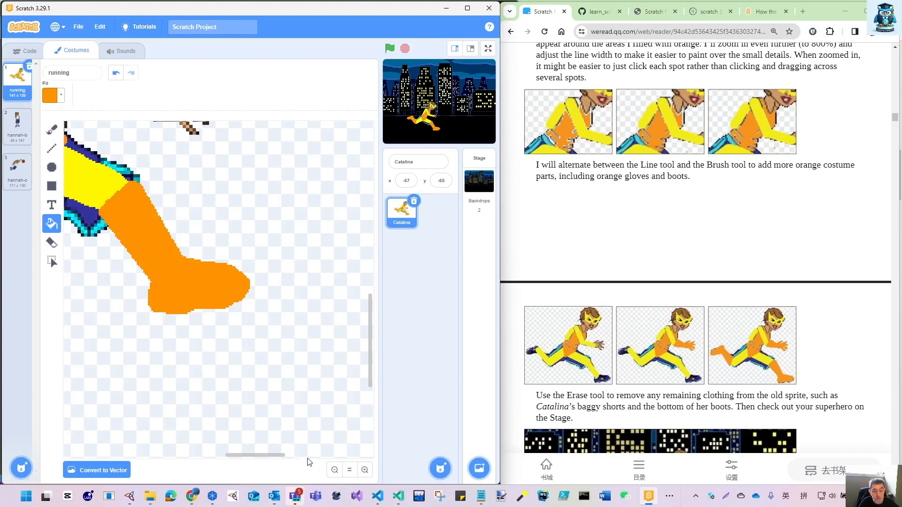
- Outline a long triangular cape flowing back from the neck with the Line tool at width 6 and fill it with orange
left_click(337, 470)
scroll(261, 398, "up", 3)
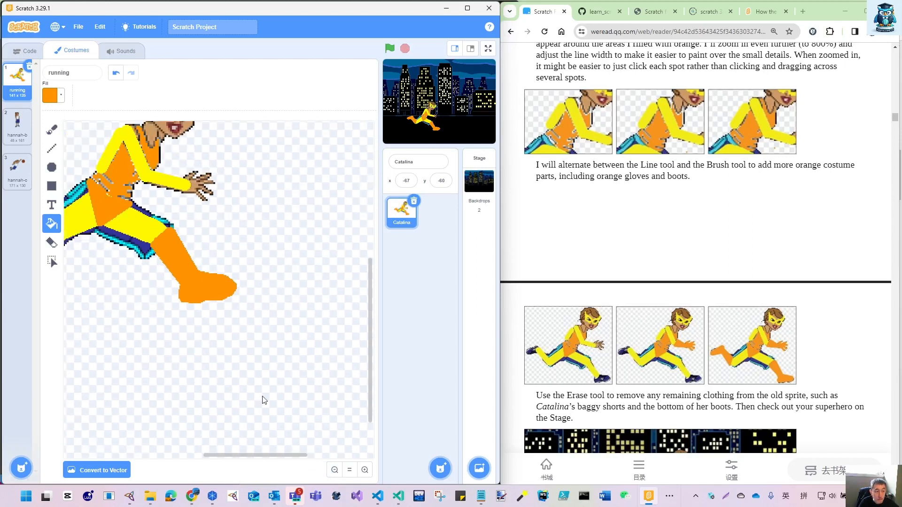
mouse_move(254, 459)
left_mouse_down()
mouse_move(211, 459)
mouse_move(248, 456)
mouse_move(228, 461)
mouse_move(237, 461)
left_mouse_up()
scroll(254, 397, "up", 2)
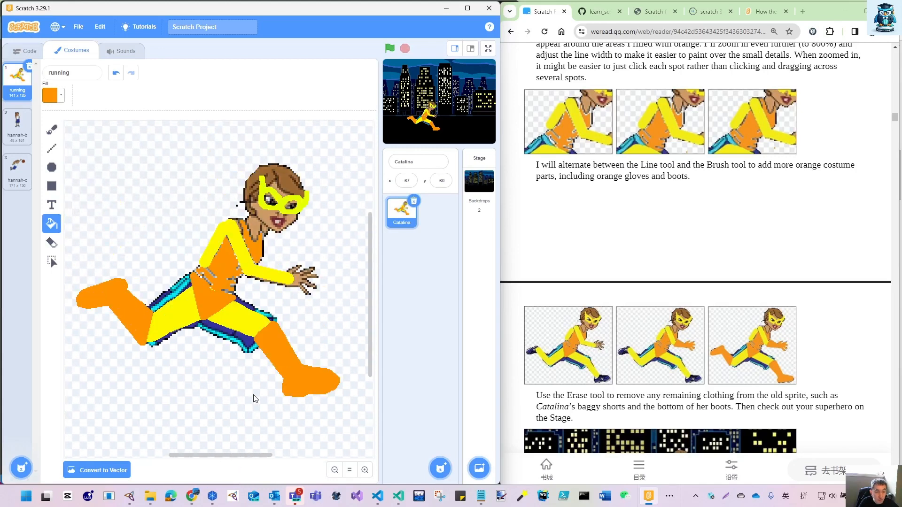
scroll(602, 399, "down", 1)
scroll(602, 399, "down", 3)
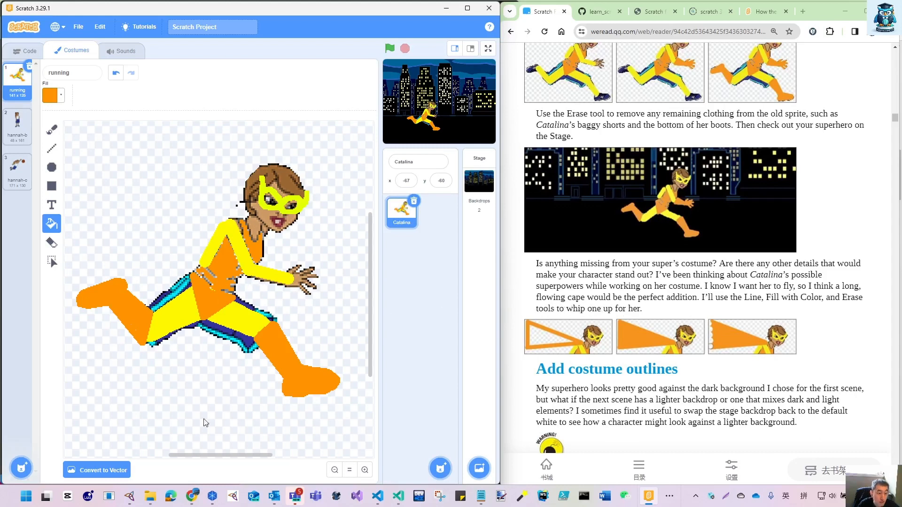
left_click(334, 470)
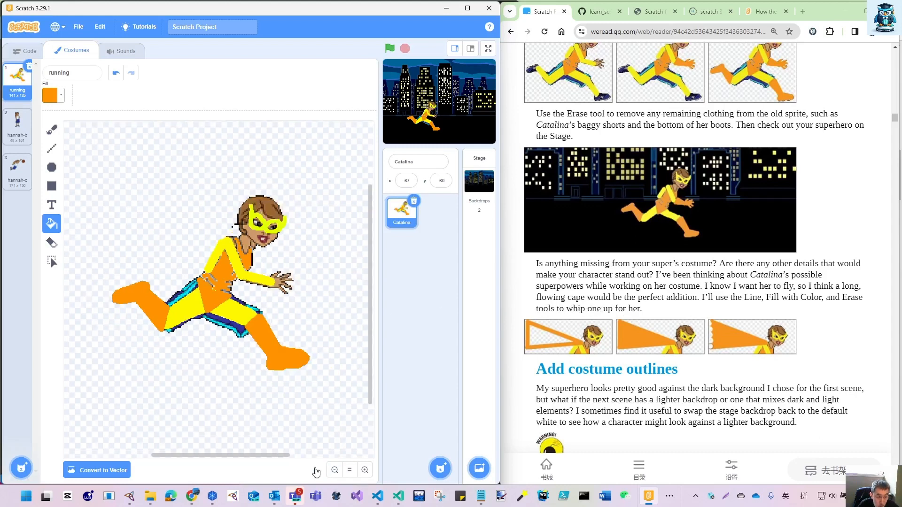
left_click_drag(234, 462, 221, 463)
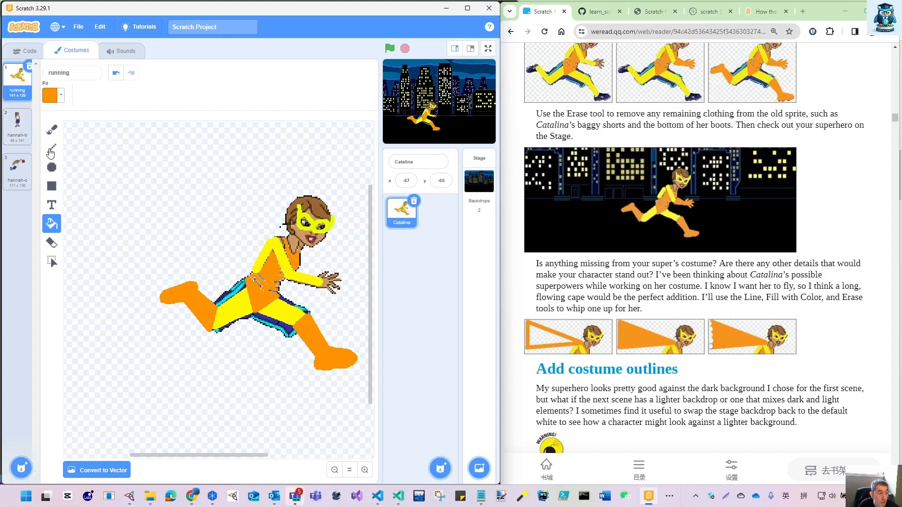
left_click(51, 149)
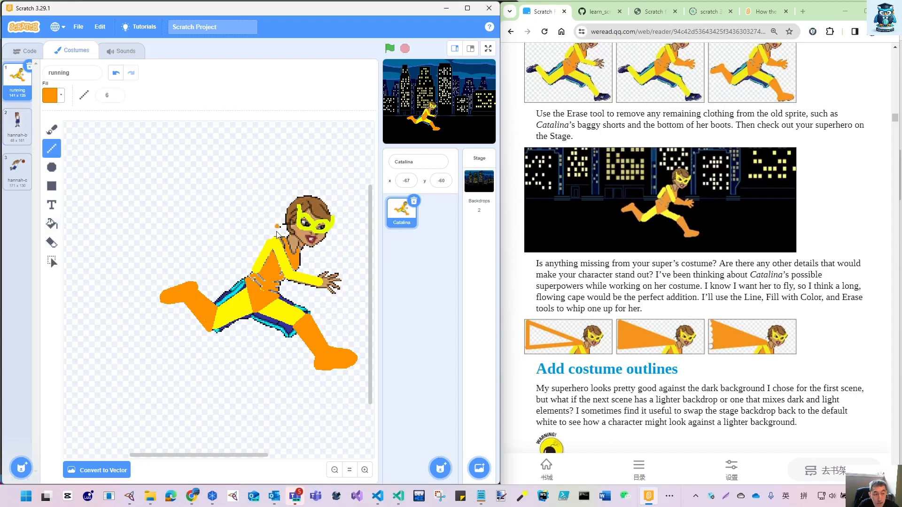
mouse_move(285, 241)
left_mouse_down()
mouse_move(137, 158)
mouse_move(136, 231)
mouse_move(279, 243)
left_mouse_up()
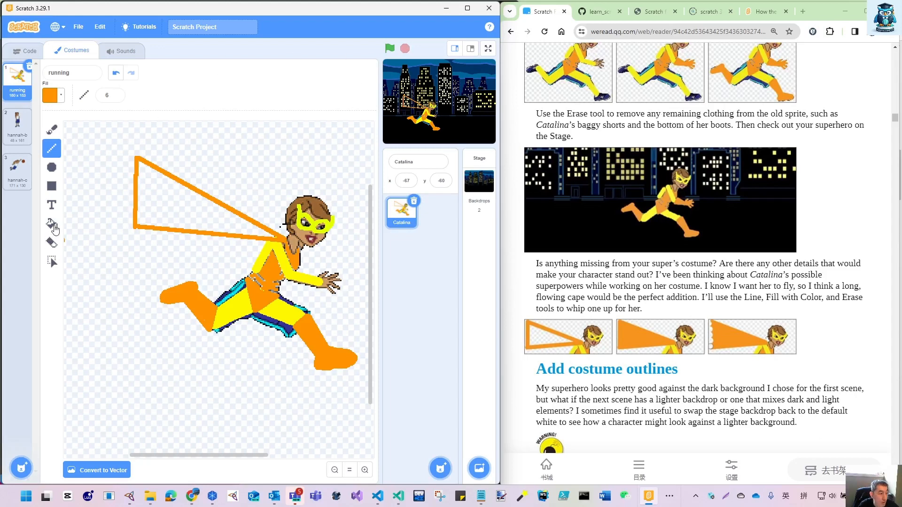
left_click(51, 225)
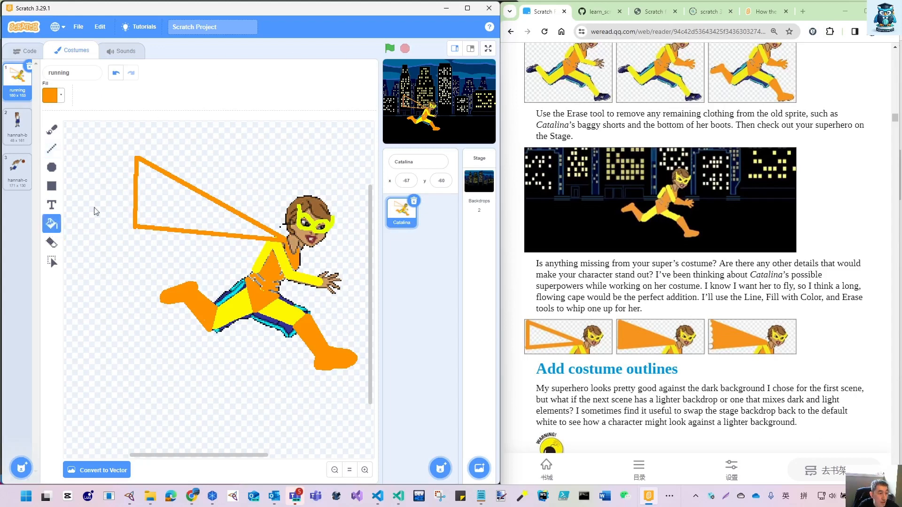
left_click(163, 199)
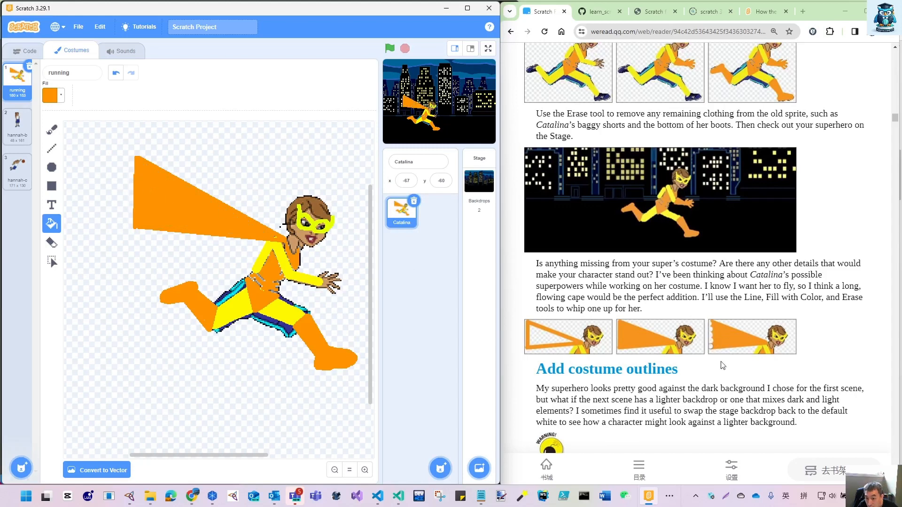
- Set the Eraser size to 21 and cut a row of five scallops along the cape's trailing edge
scroll(678, 343, "down", 1)
scroll(678, 343, "down", 1)
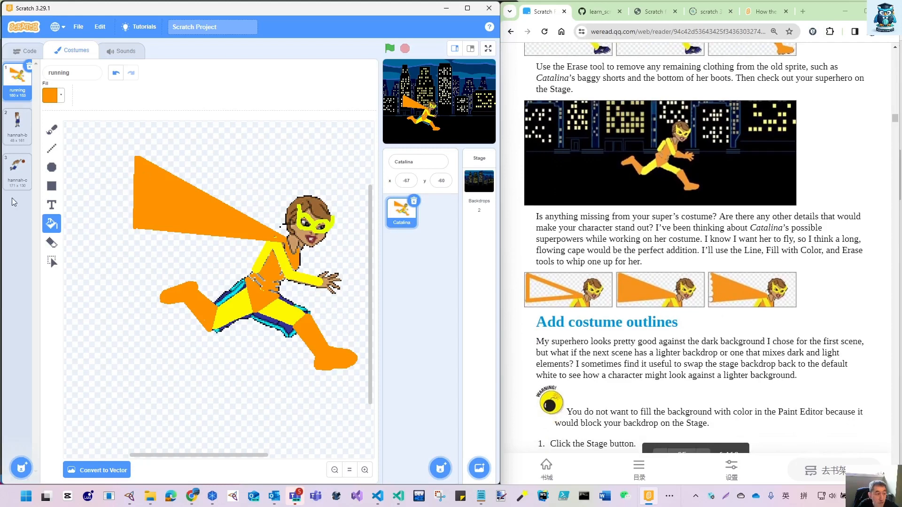
left_click(51, 243)
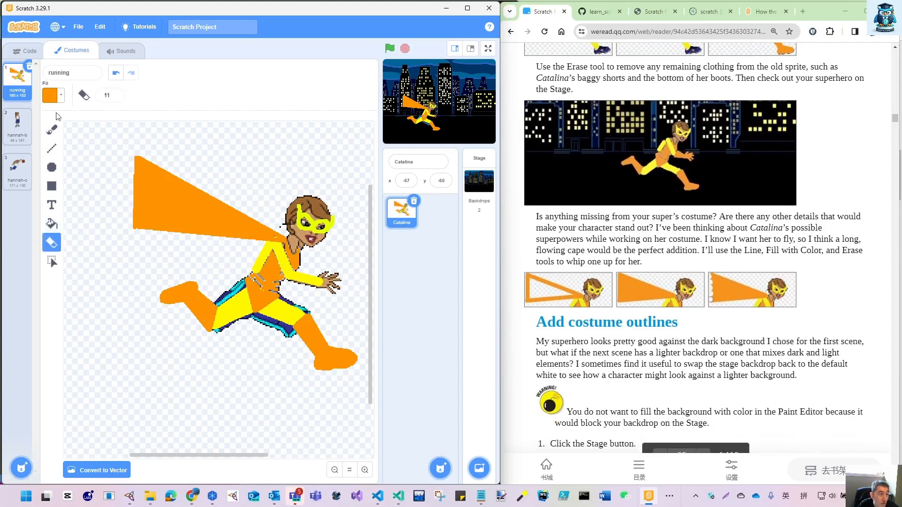
left_click(116, 94)
left_click(117, 94)
left_click(116, 94)
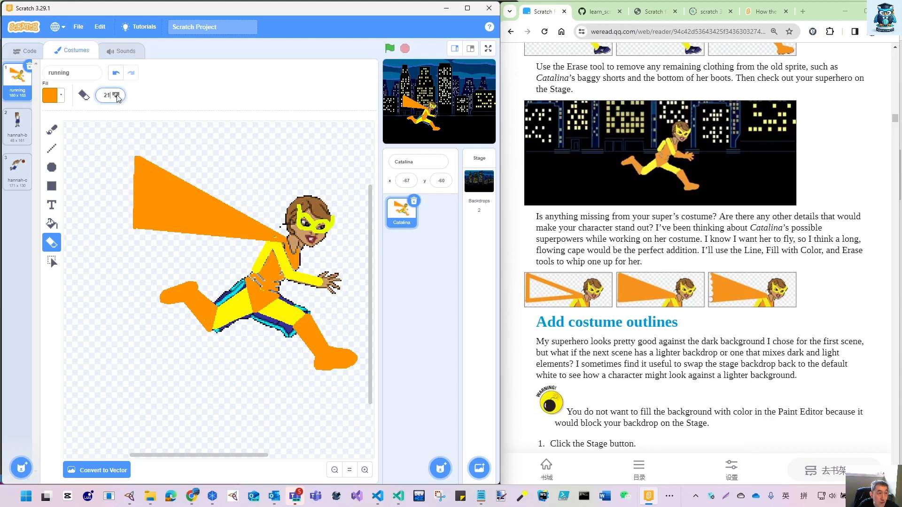
left_click(134, 165)
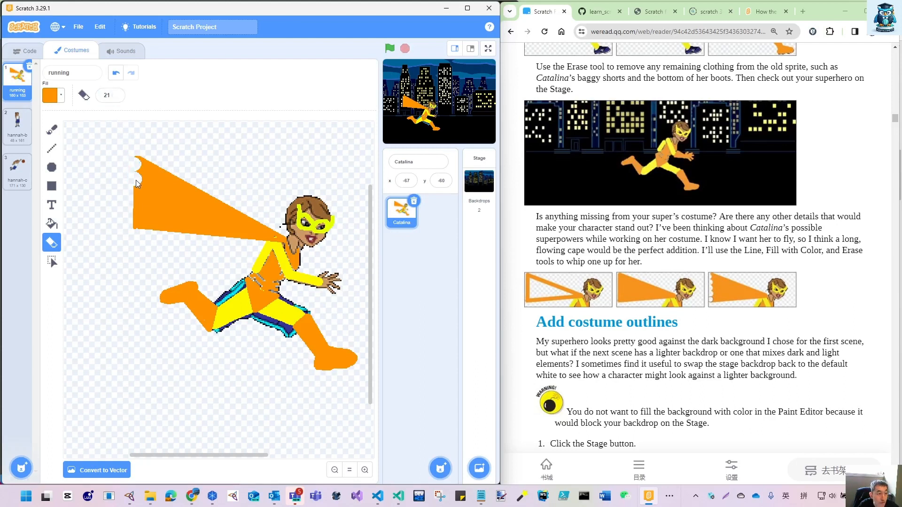
left_click(136, 180)
left_click(135, 194)
left_click(136, 207)
left_click(137, 220)
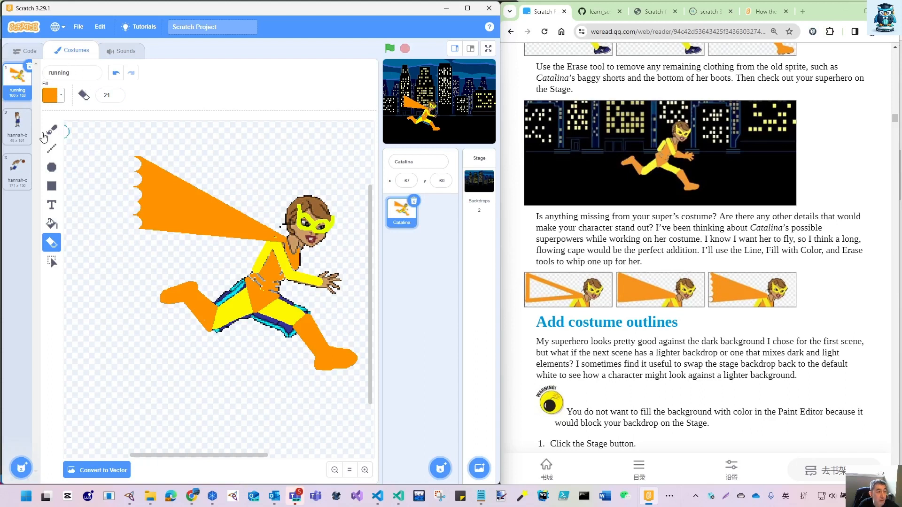
- Switch to the large stage layout and fit the whole caped figure in the paint canvas
left_click(52, 261)
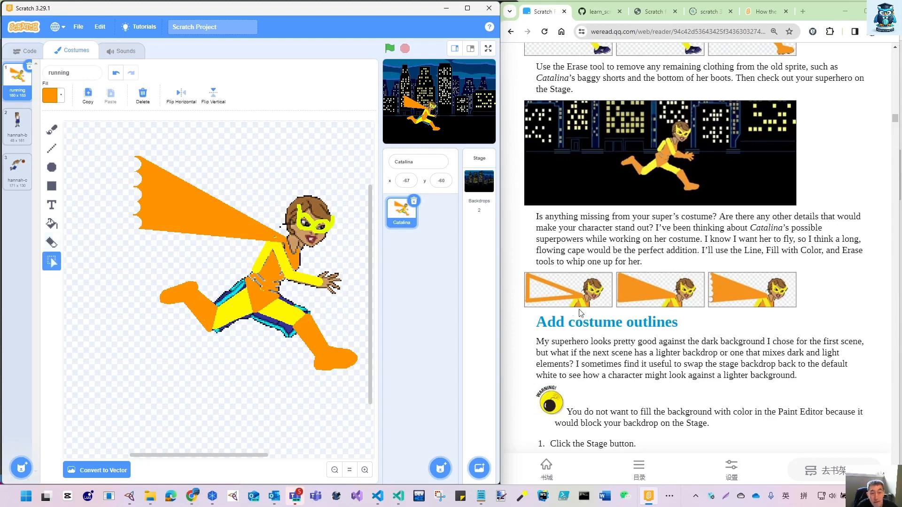
left_click(470, 48)
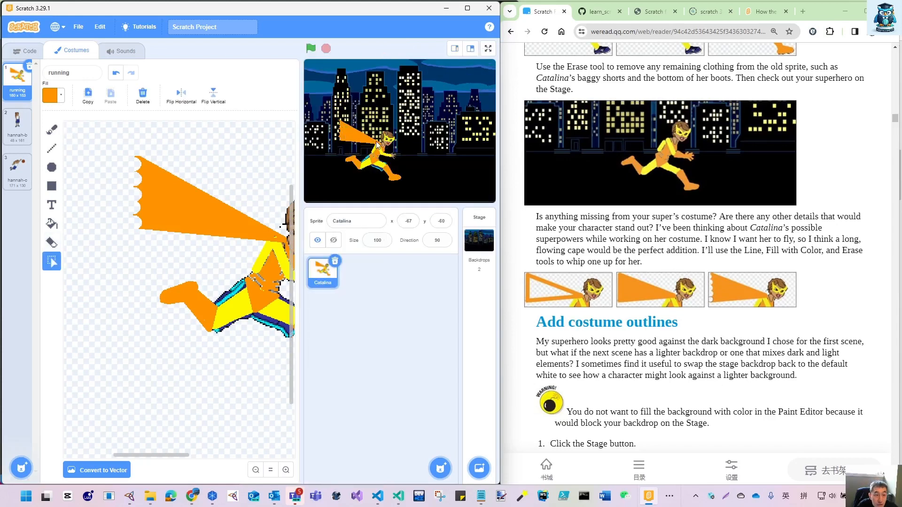
scroll(632, 336, "down", 4)
scroll(631, 348, "down", 3)
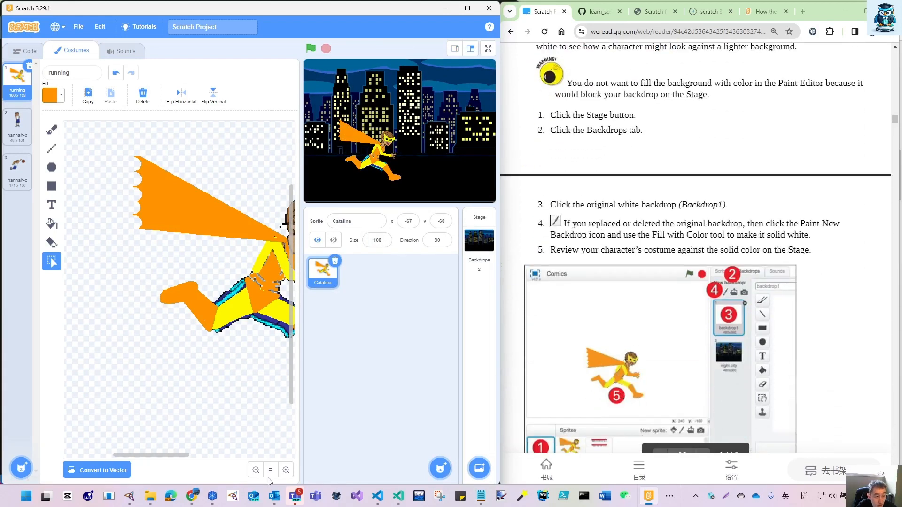
left_click(255, 470)
left_click(255, 470)
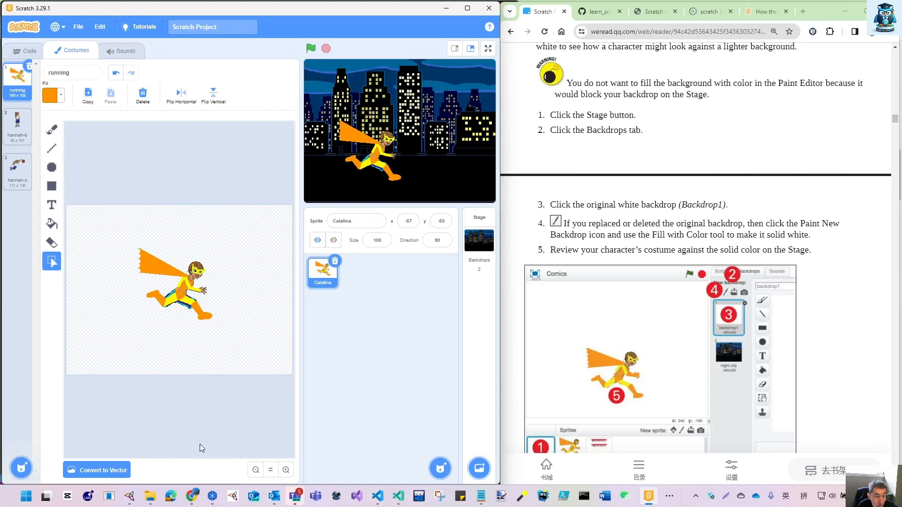
left_click(286, 470)
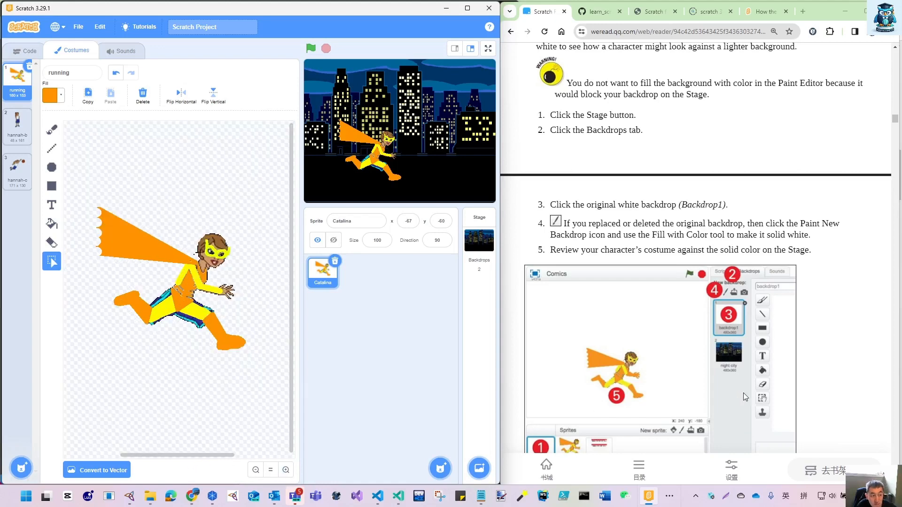
- Set the Line tool's colour to black with Color 0, Saturation 100 and Brightness 0, and its width to 3
scroll(761, 399, "down", 10)
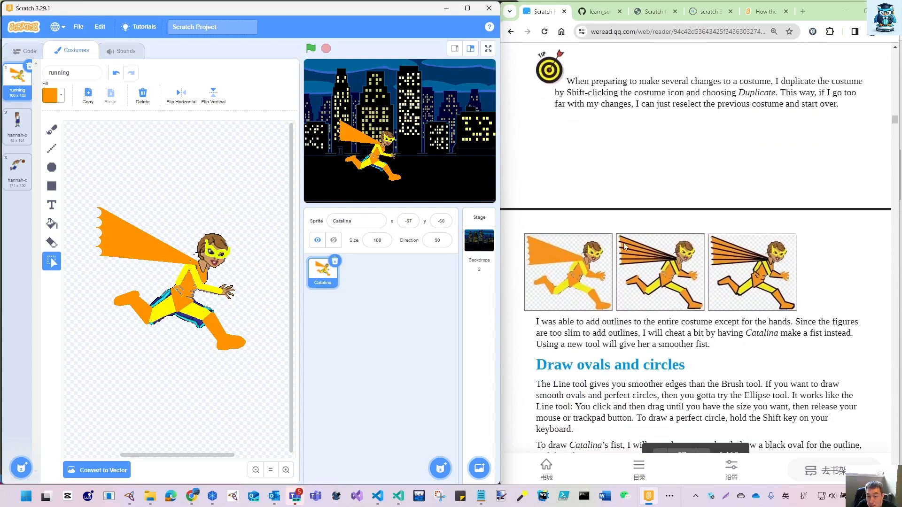
left_click(52, 149)
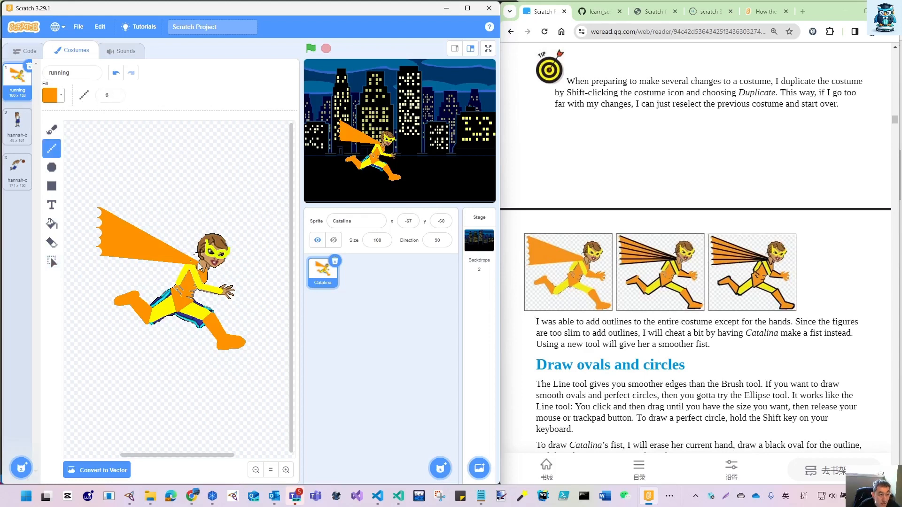
left_click(47, 97)
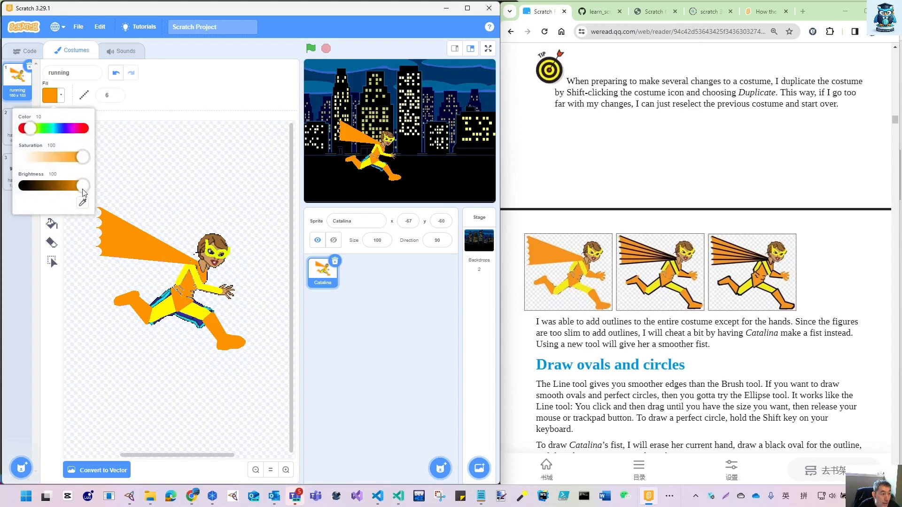
left_click_drag(32, 132, 57, 140)
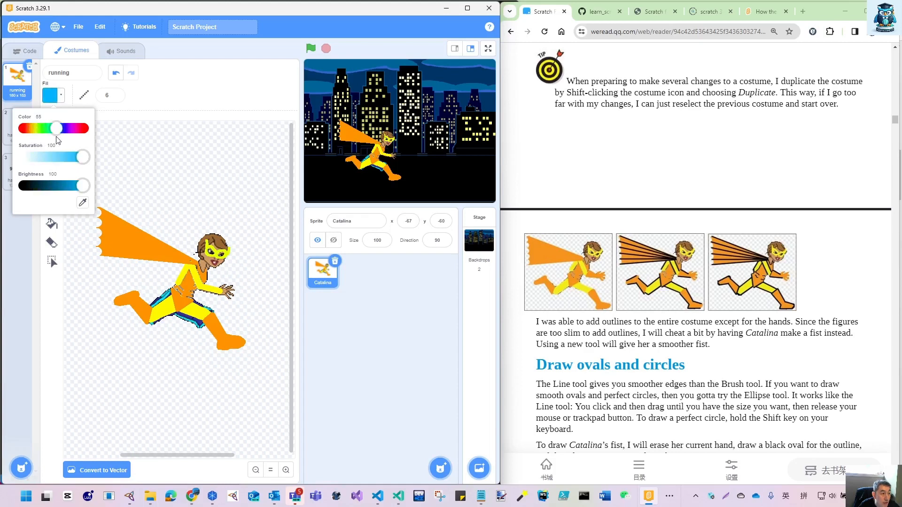
left_click_drag(83, 186, 24, 186)
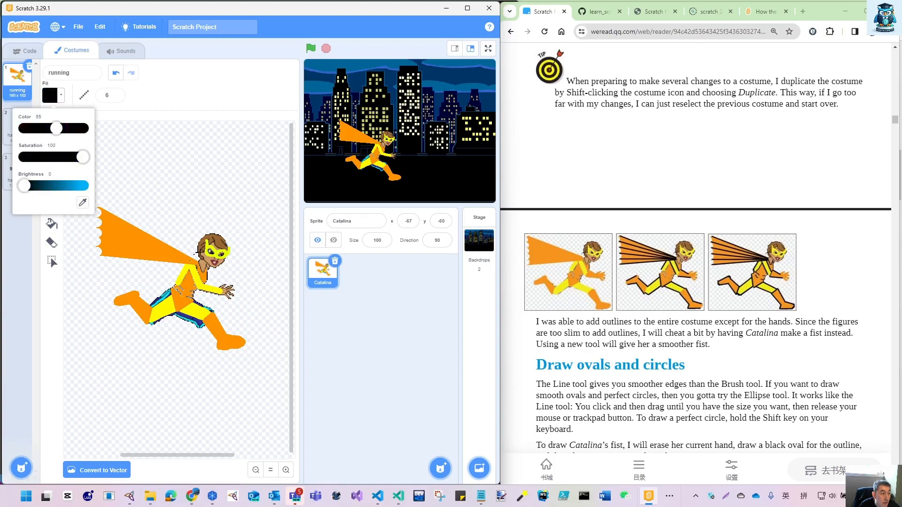
left_click_drag(56, 132, 15, 137)
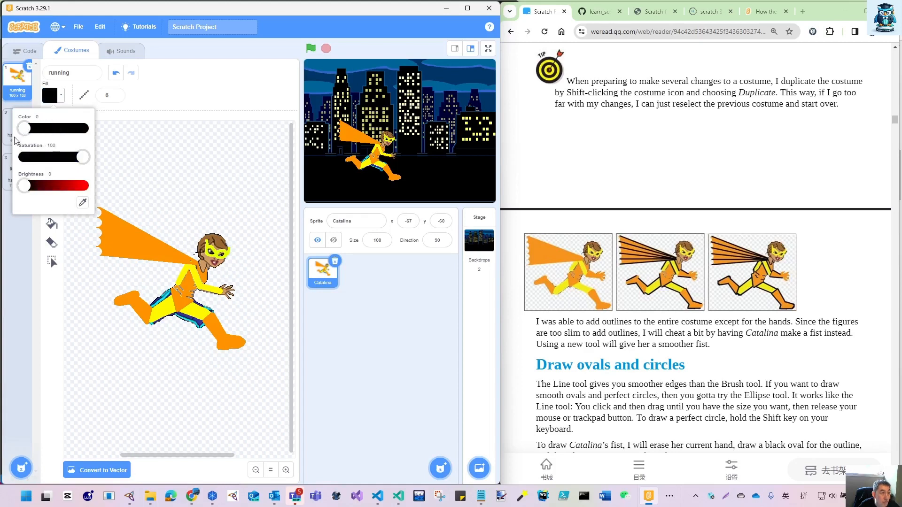
left_click(116, 97)
left_click(116, 97)
left_click(116, 97)
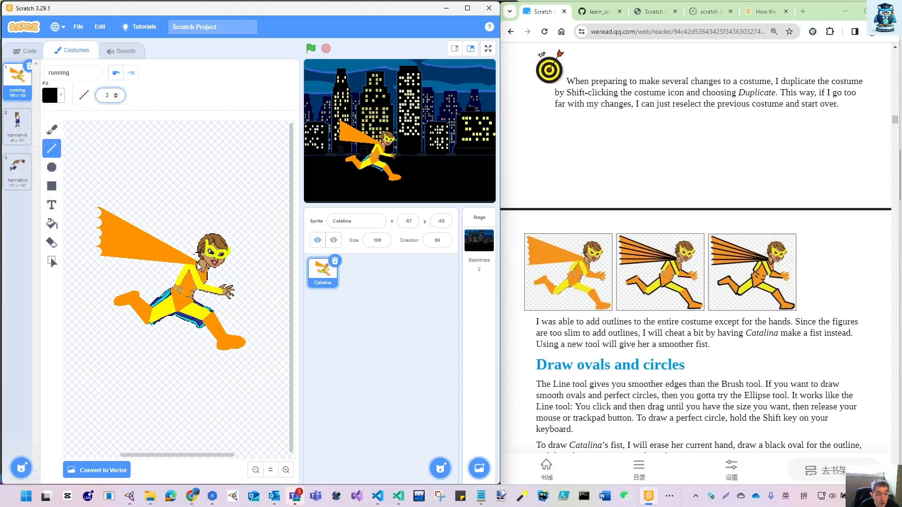
- Draw six black lines fanning out from the neck to the points between the scallops on the cape's trailing edge
mouse_move(197, 265)
left_mouse_down()
mouse_move(120, 229)
mouse_move(98, 208)
left_mouse_up()
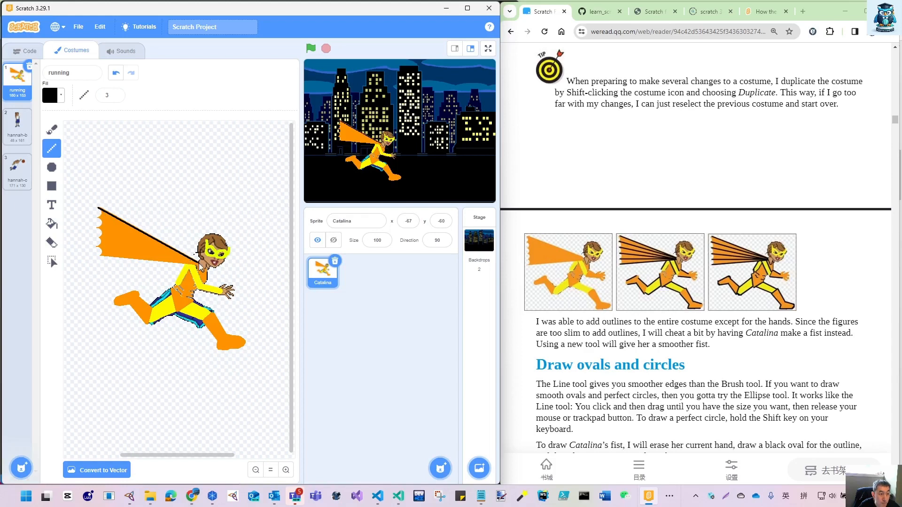
left_click_drag(199, 265, 99, 221)
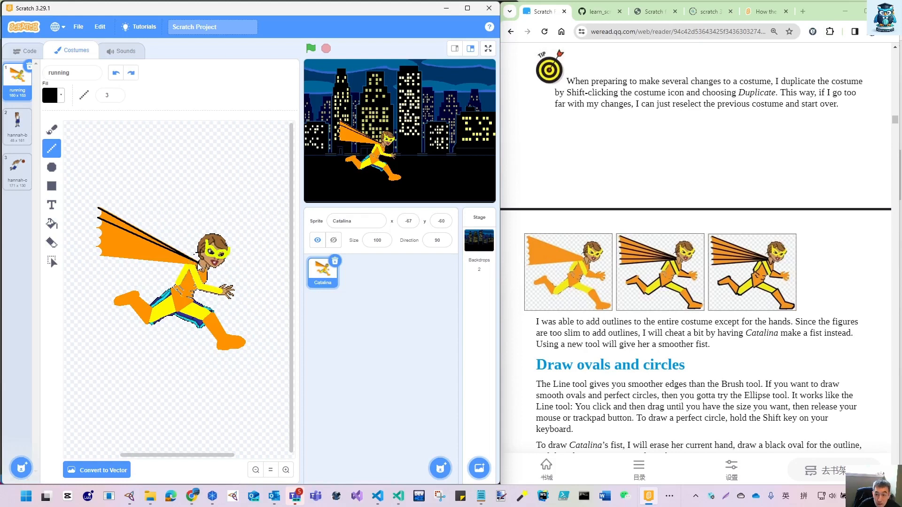
left_click_drag(199, 266, 101, 229)
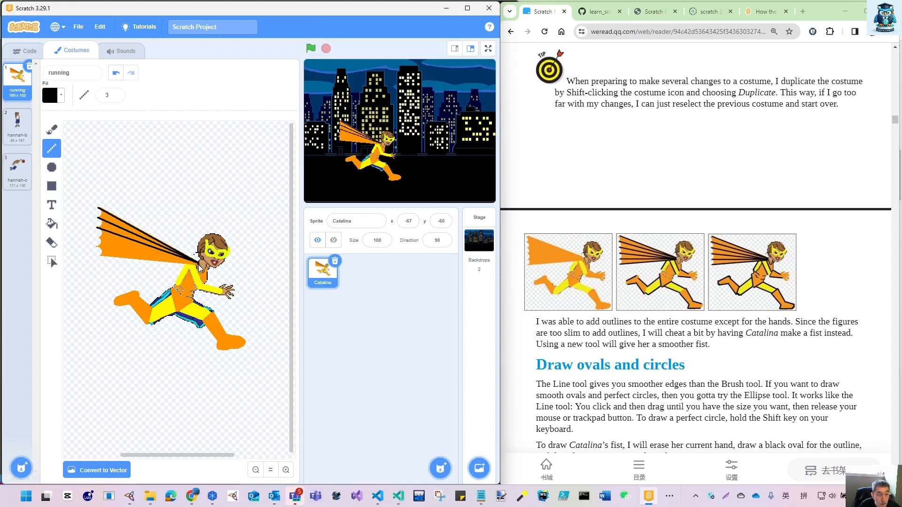
left_click_drag(200, 266, 99, 239)
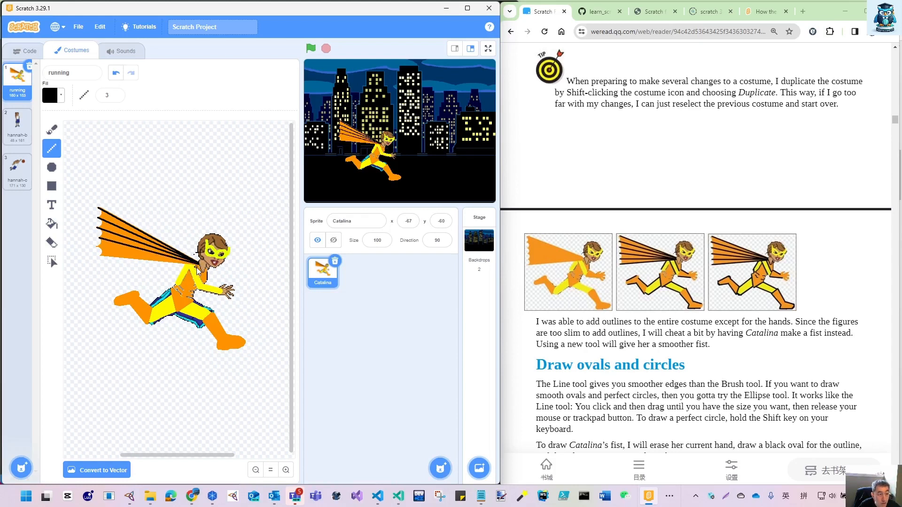
left_click_drag(146, 255, 98, 247)
left_click_drag(198, 262, 102, 260)
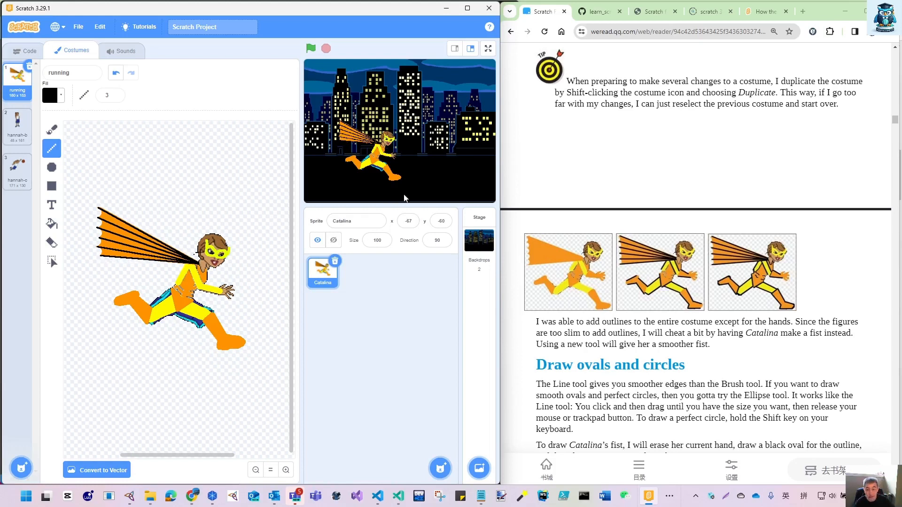
scroll(650, 367, "down", 5)
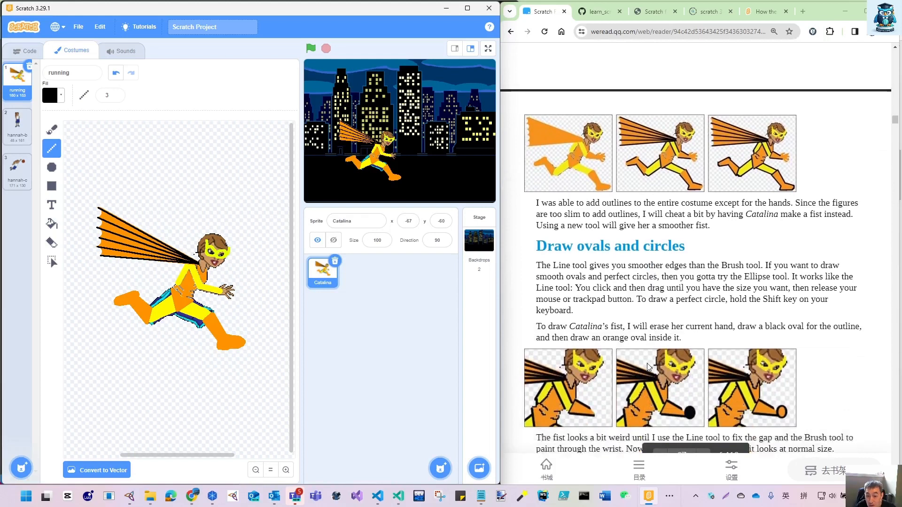
scroll(663, 351, "down", 1)
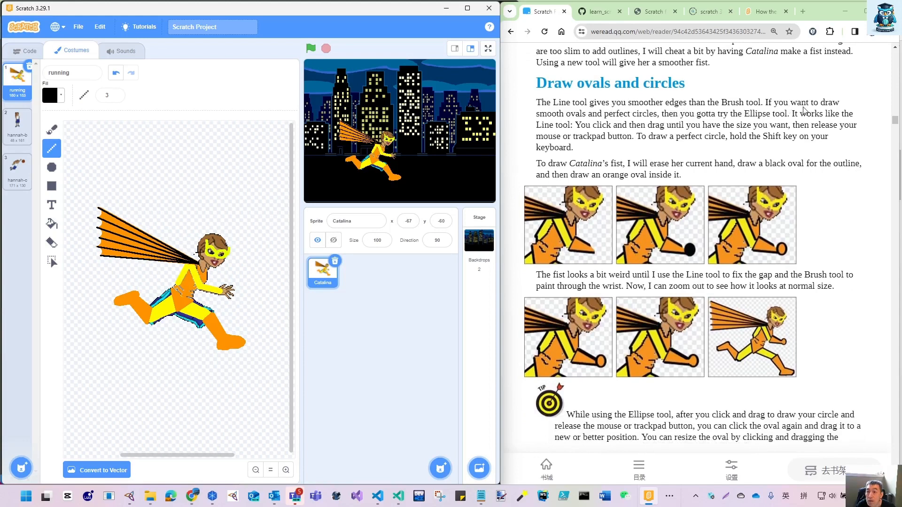
left_click(51, 129)
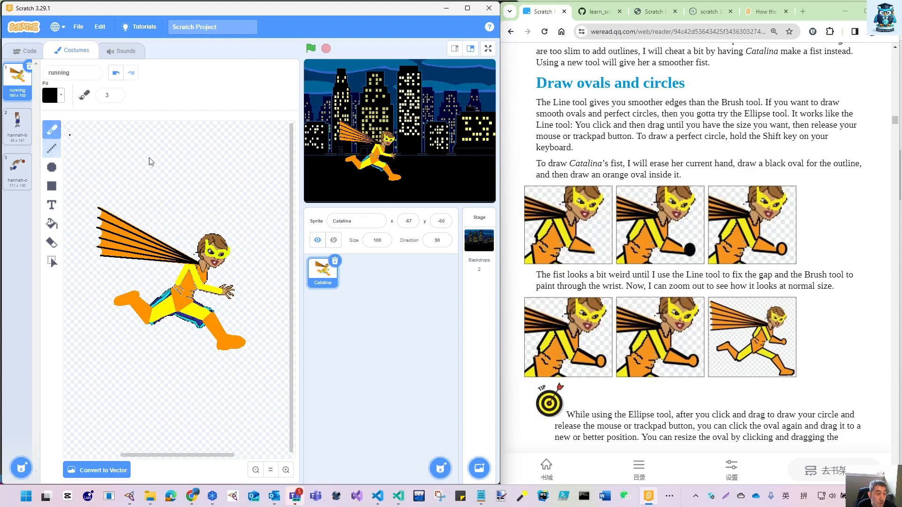
left_click_drag(180, 150, 207, 181)
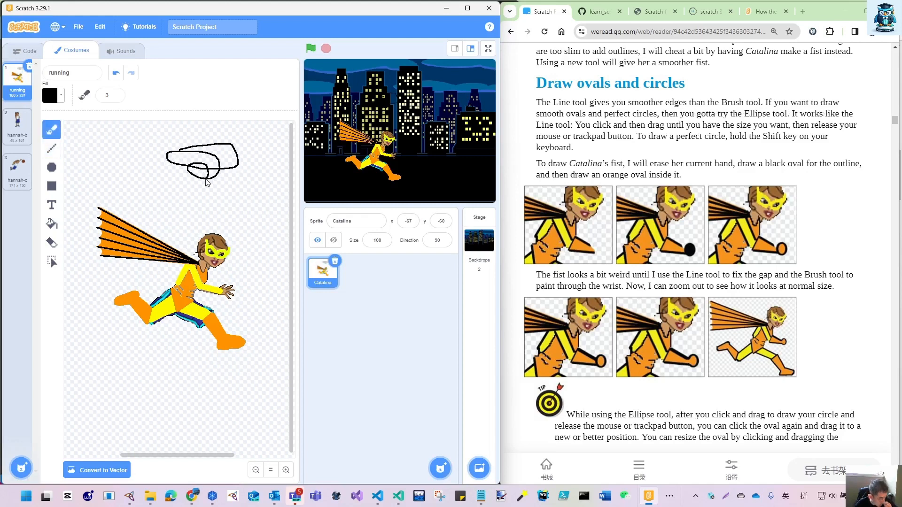
key("ctrl+z")
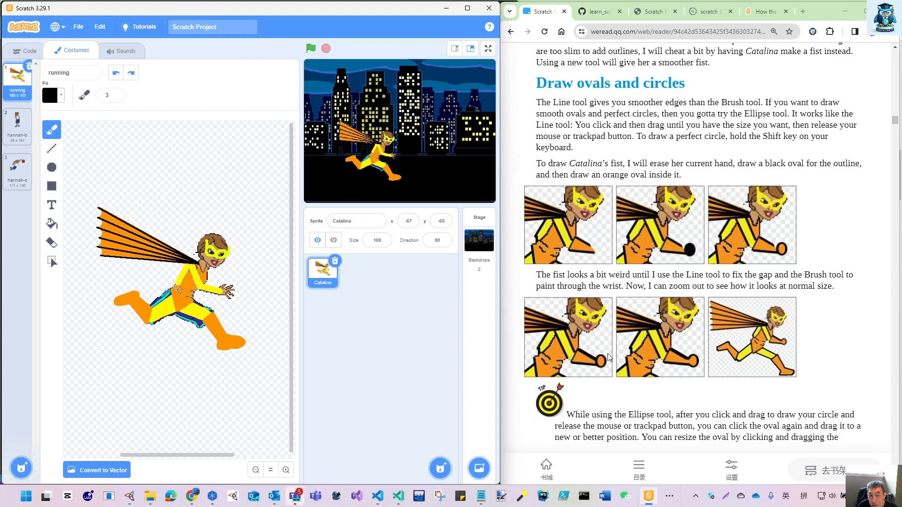
- Outline the torso and both yellow sleeves in black with the Line tool at width 2
left_click(51, 151)
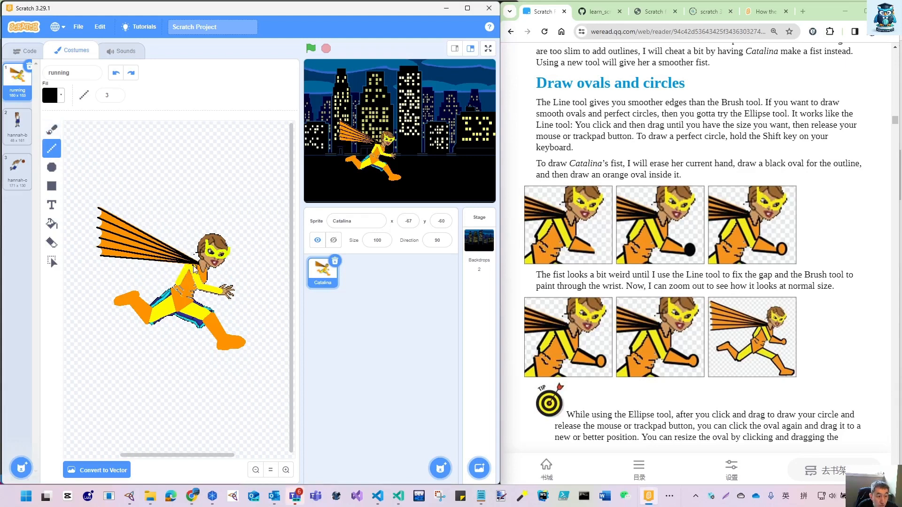
left_click(285, 470)
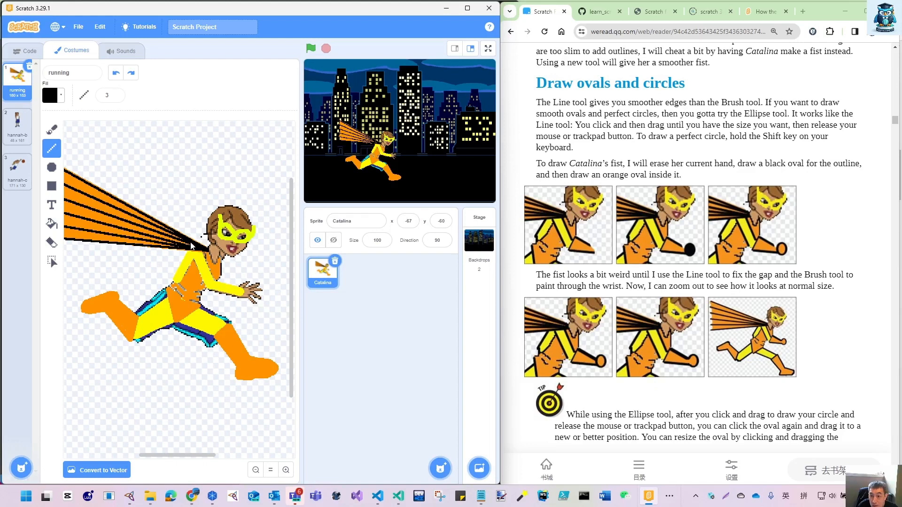
left_click_drag(202, 254, 216, 282)
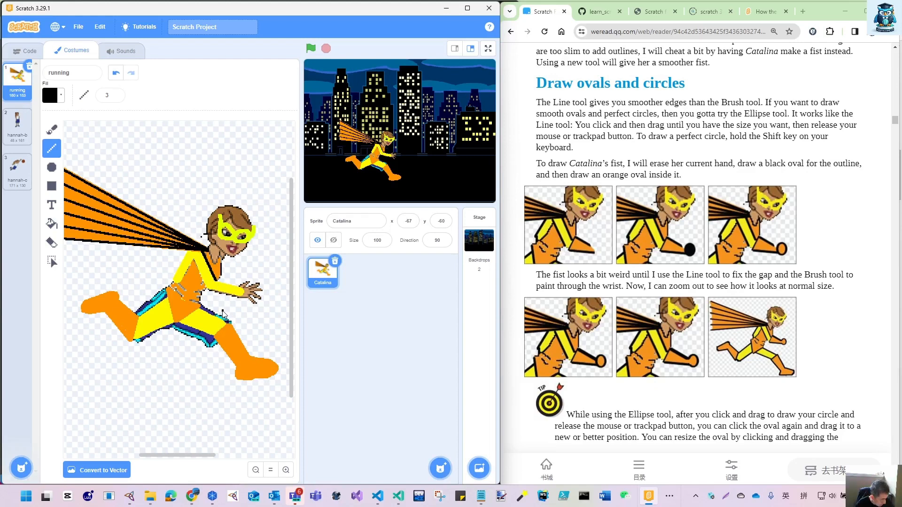
key("ctrl+z")
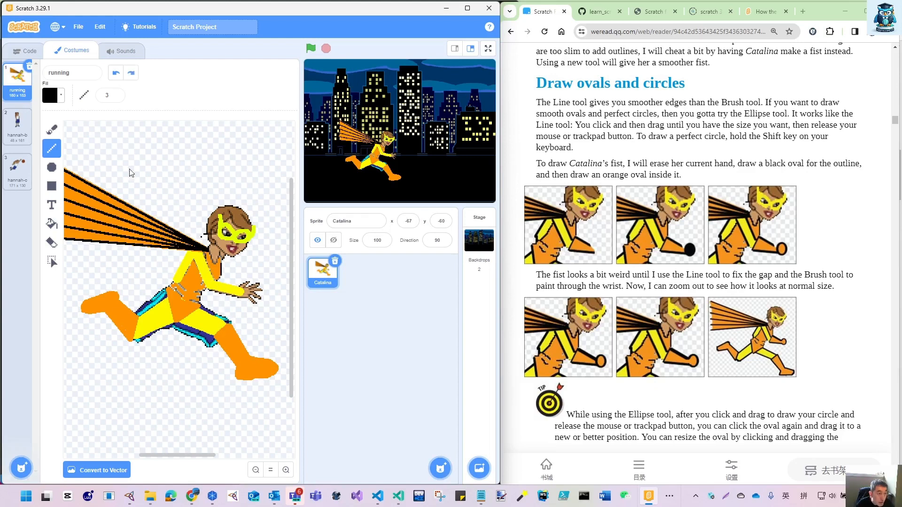
left_click(115, 98)
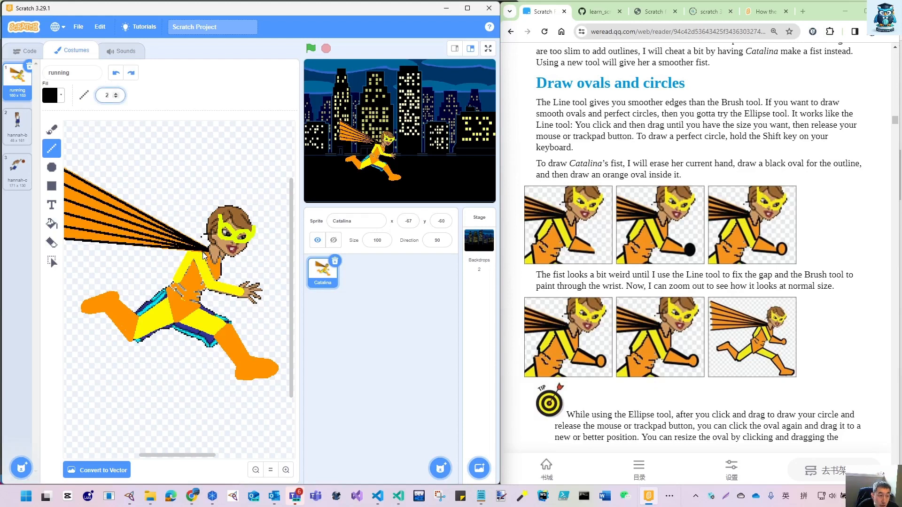
left_click_drag(203, 251, 214, 282)
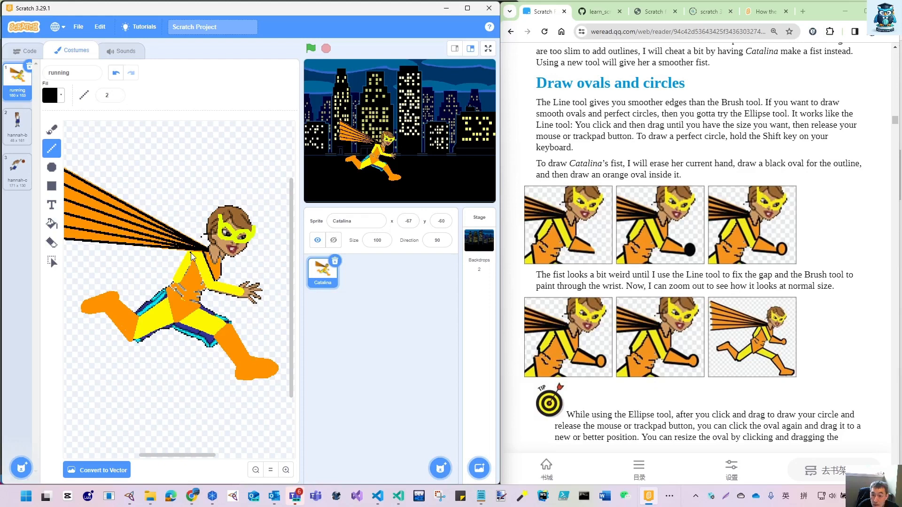
left_click_drag(191, 254, 206, 291)
left_click_drag(187, 269, 180, 282)
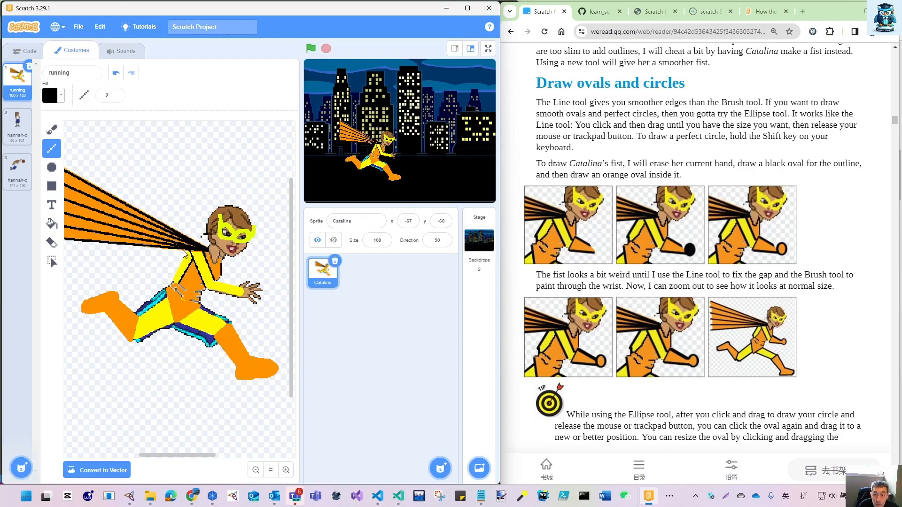
left_click_drag(180, 264, 174, 278)
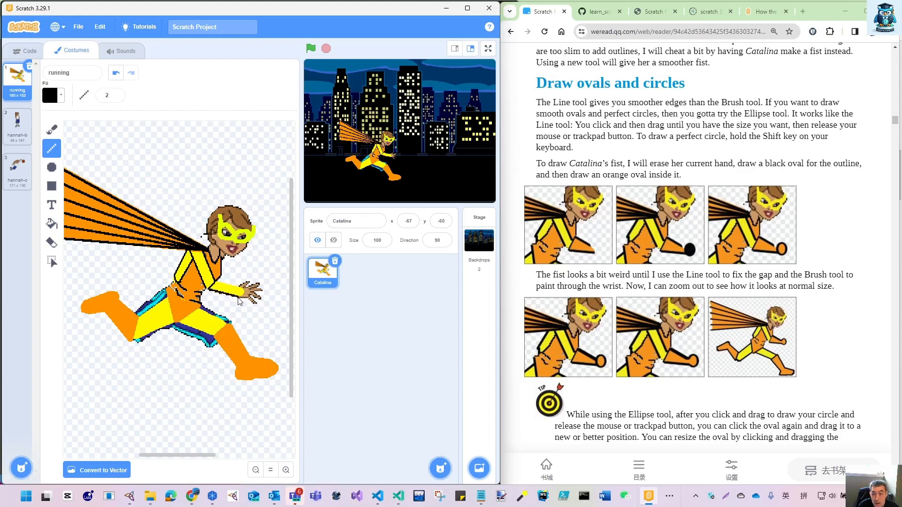
left_click_drag(225, 280, 239, 288)
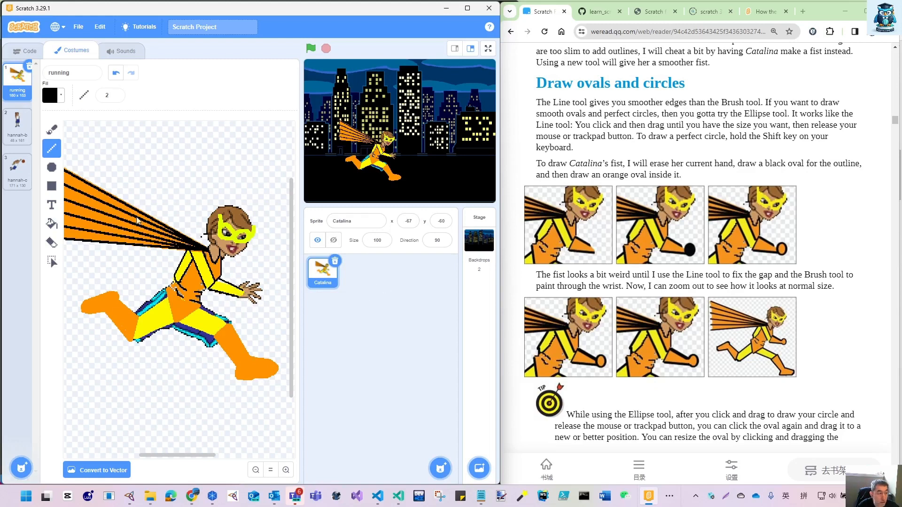
- Erase the front hand and draw a small outlined black circle of thickness 2 at the wrist as a fist
left_click(52, 243)
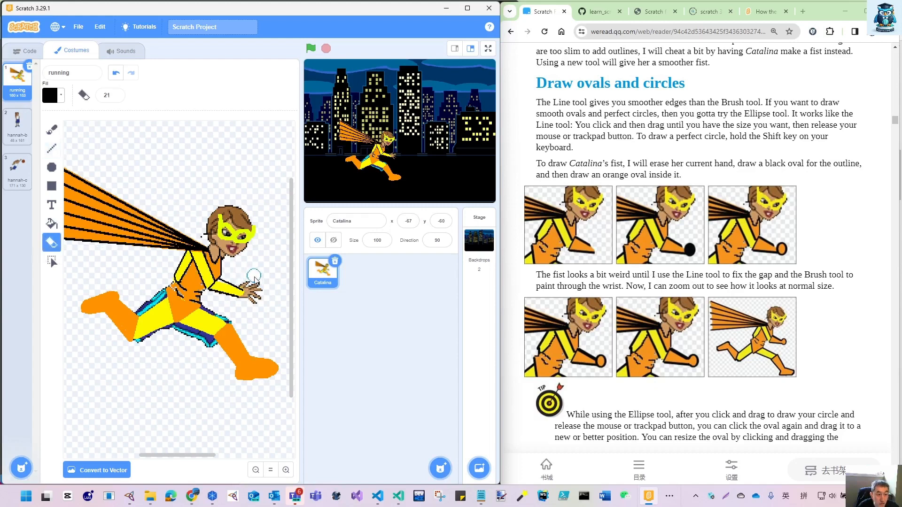
mouse_move(263, 276)
left_mouse_down()
mouse_move(260, 294)
mouse_move(258, 283)
mouse_move(243, 284)
mouse_move(248, 289)
left_mouse_up()
left_click(51, 169)
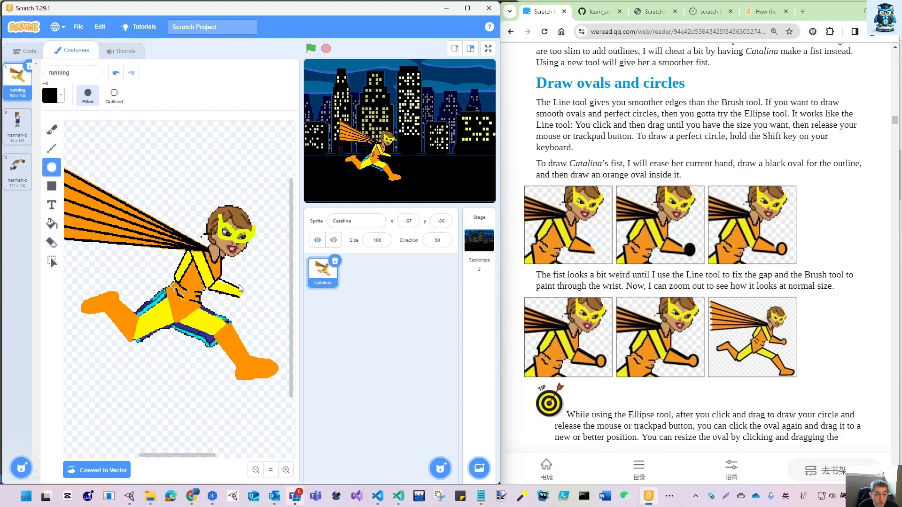
mouse_move(241, 284)
left_mouse_down()
mouse_move(257, 308)
mouse_move(244, 291)
left_mouse_up()
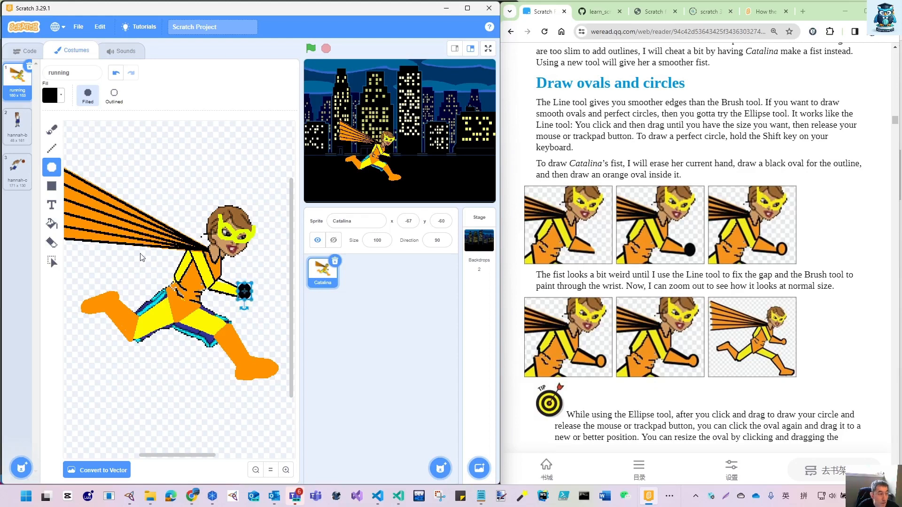
left_click(114, 95)
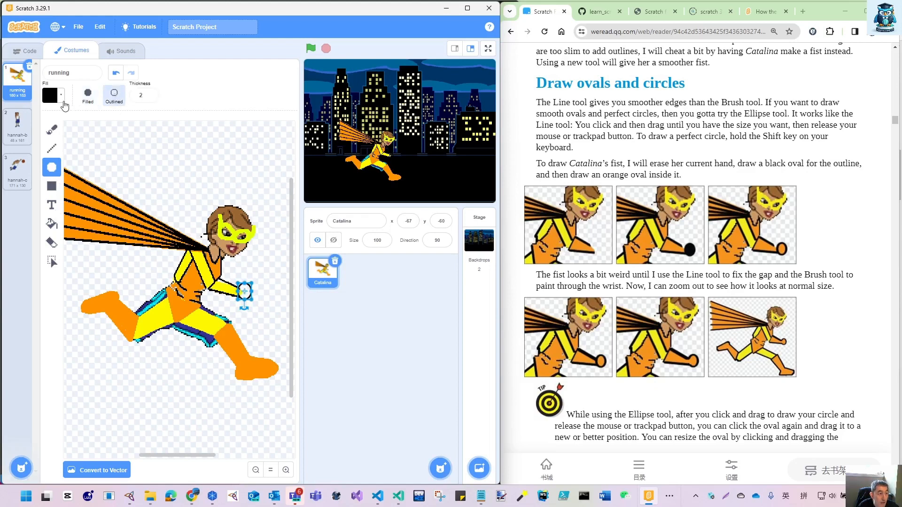
- Choose the Fill tool and mix an orange fill colour with Color 8, Saturation 92 and Brightness 100
left_click(52, 223)
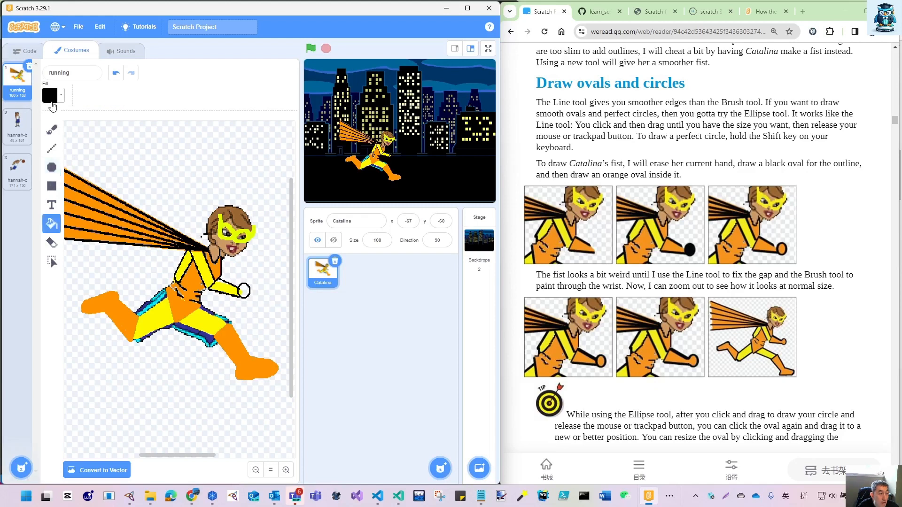
left_click(50, 96)
left_click_drag(28, 150, 50, 147)
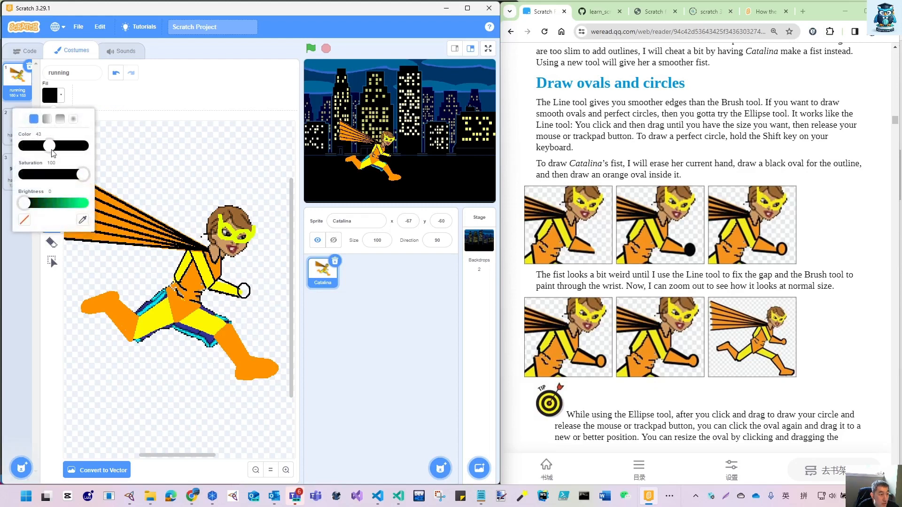
left_click_drag(83, 174, 86, 217)
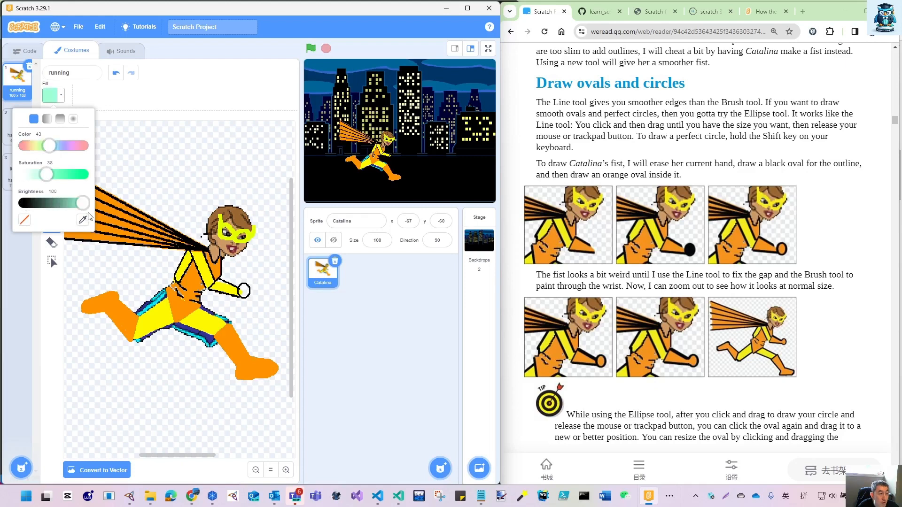
left_click_drag(47, 175, 78, 175)
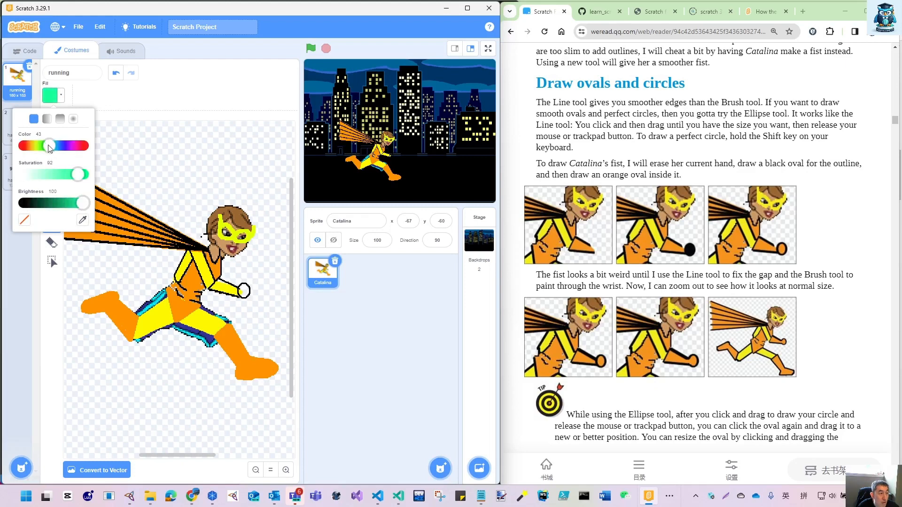
left_click_drag(51, 146, 29, 147)
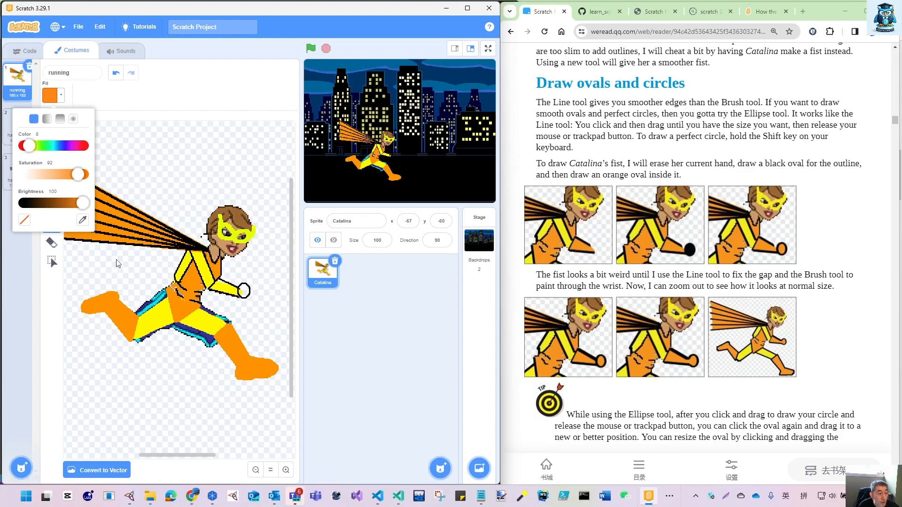
- Sample the back boot's orange and fill the front forearm and fist with it, undoing the fill that recolours the black outlines
left_click(83, 221)
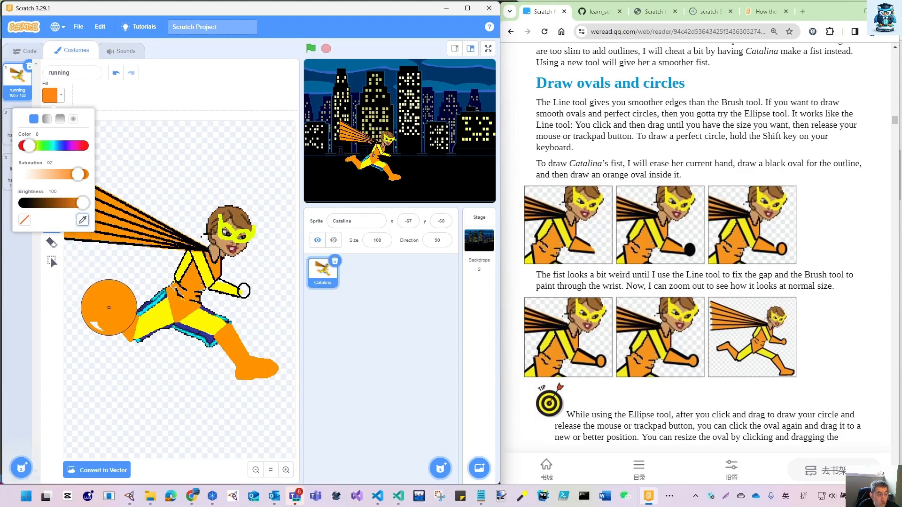
left_click(109, 306)
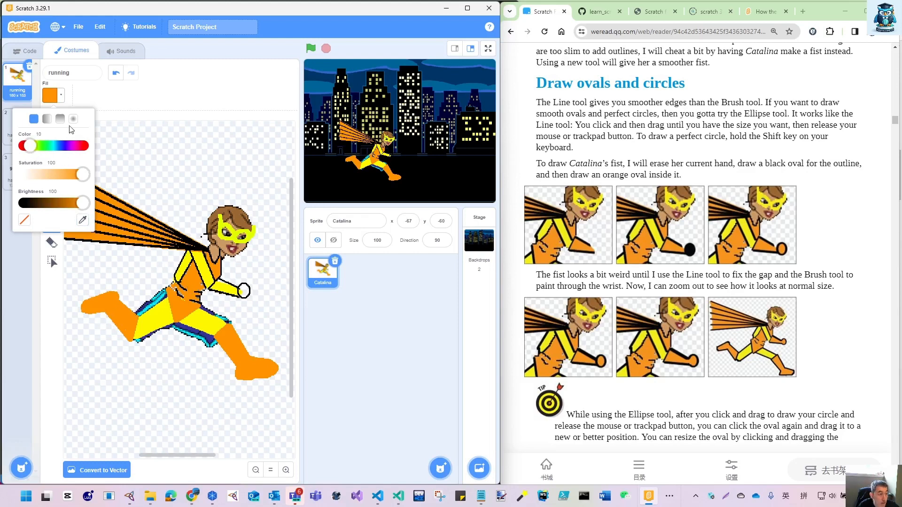
left_click(205, 96)
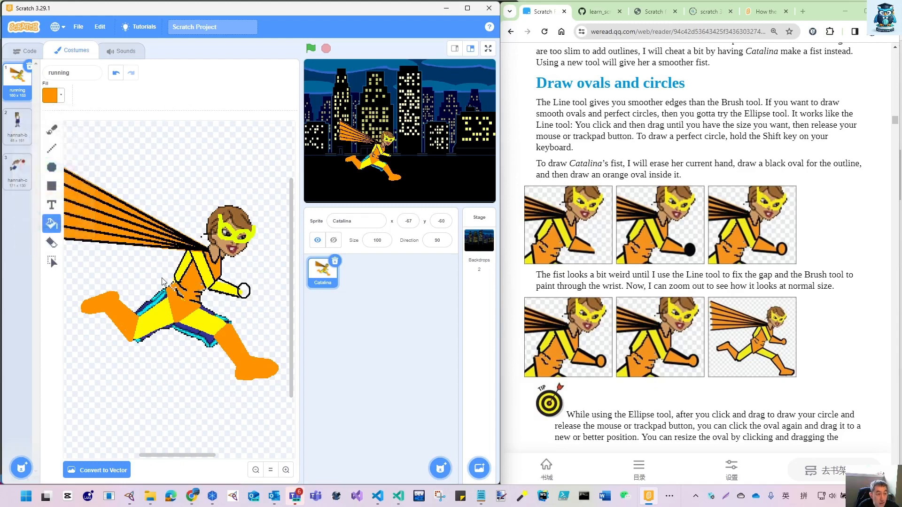
left_click(224, 292)
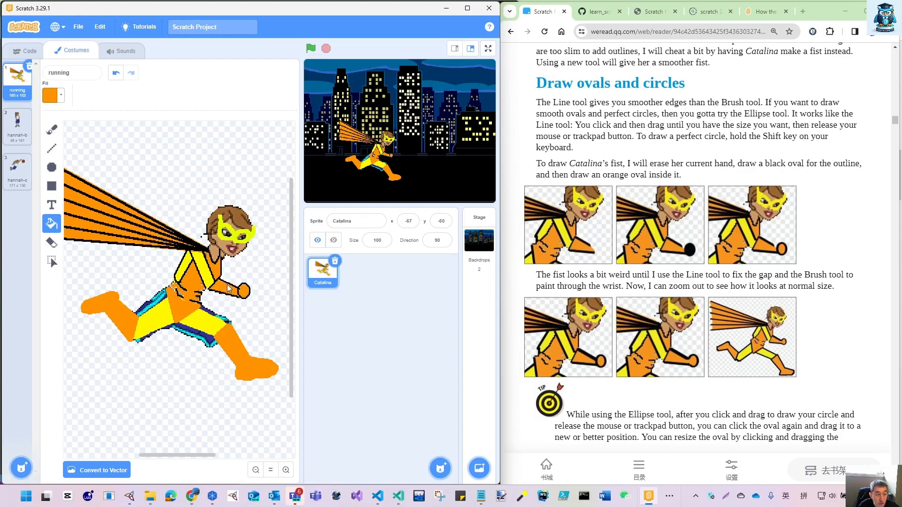
left_click(240, 300)
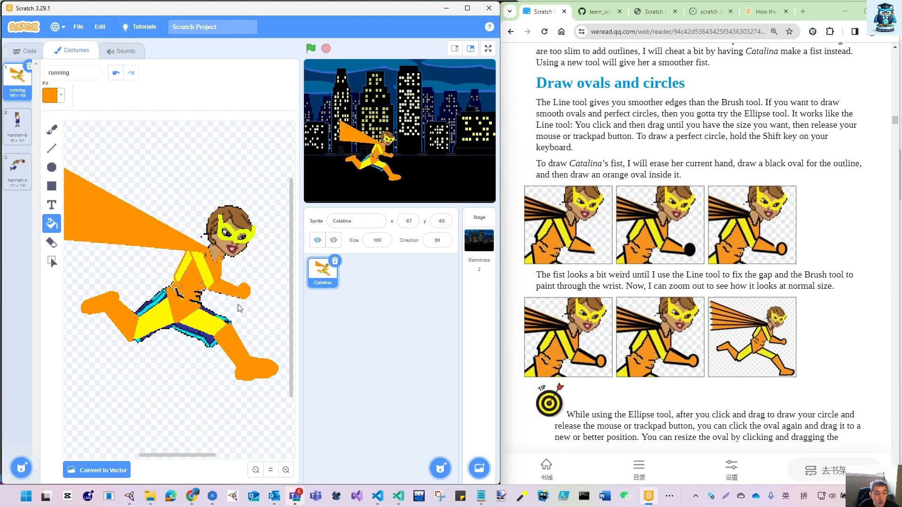
key("ctrl+z")
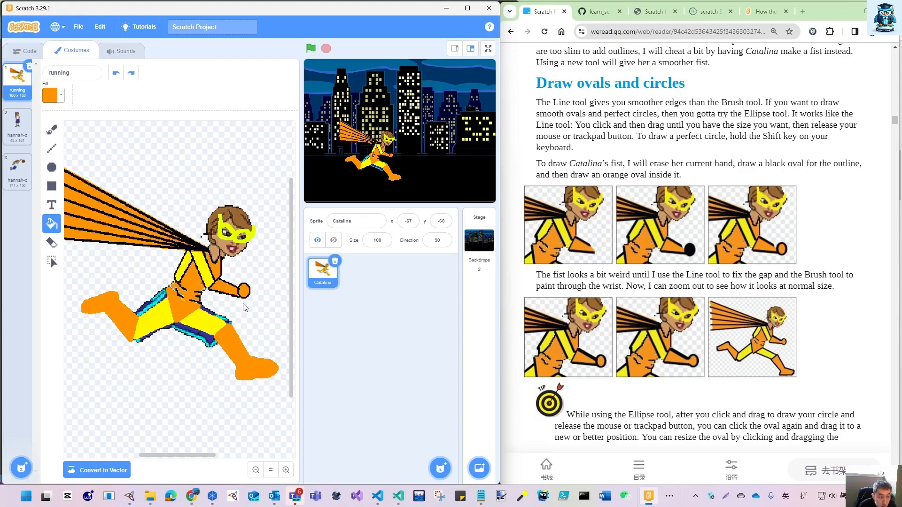
- Outline the orange front lower leg and boot in black sampled from the cape's lines, using the Line tool at width 2
scroll(245, 307, "down", 2)
scroll(245, 308, "left", 2)
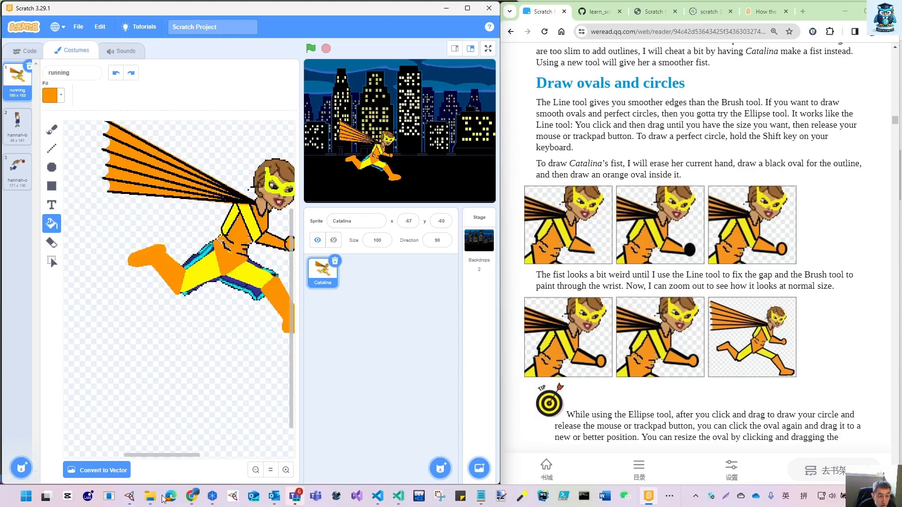
scroll(168, 459, "right", 3)
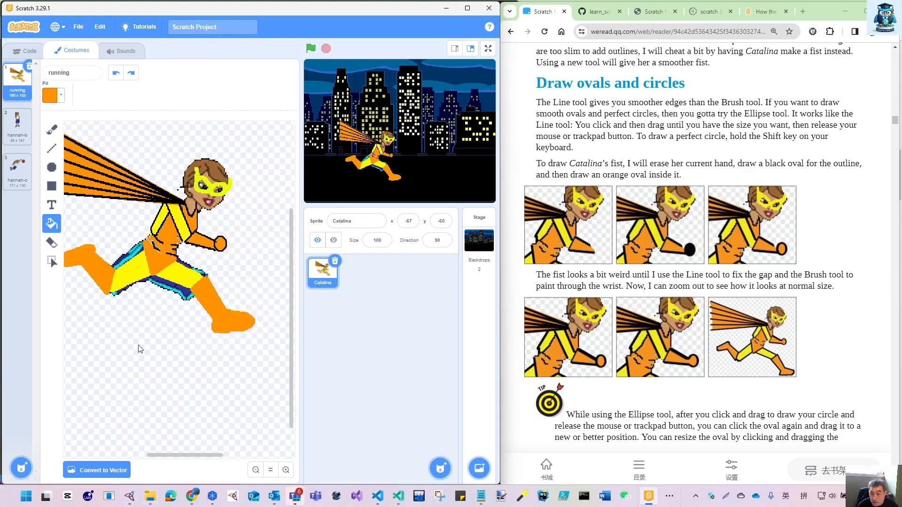
left_click(56, 151)
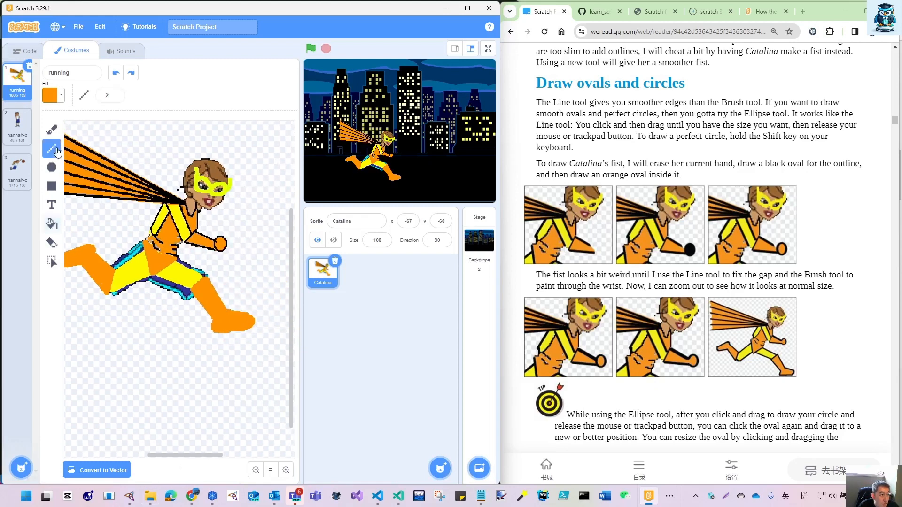
left_click(56, 96)
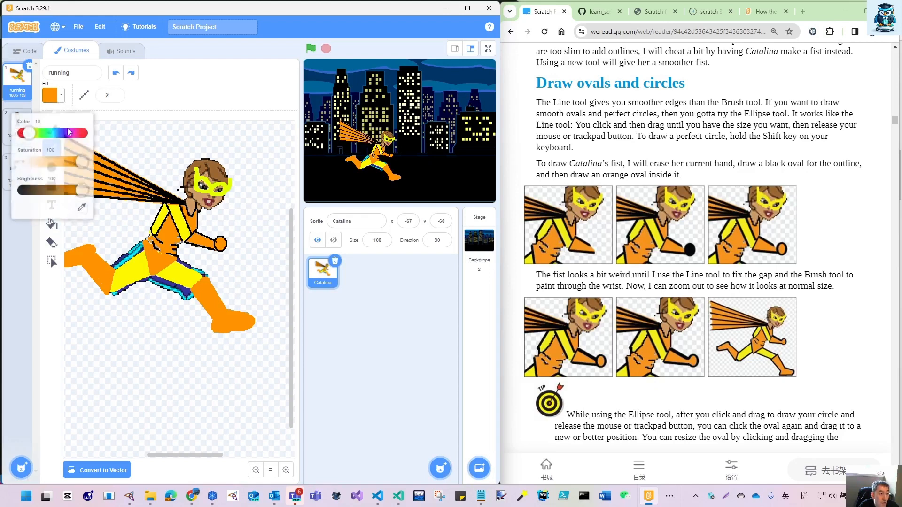
left_click(82, 202)
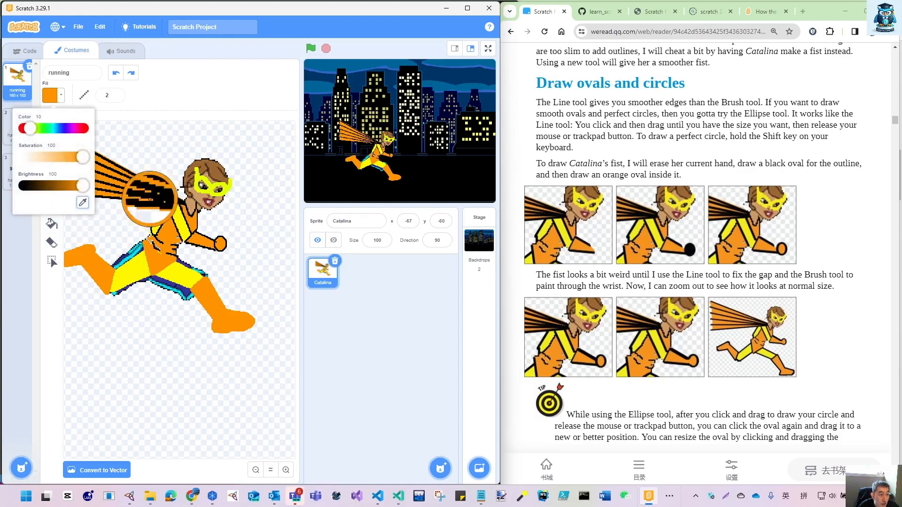
left_click(177, 201)
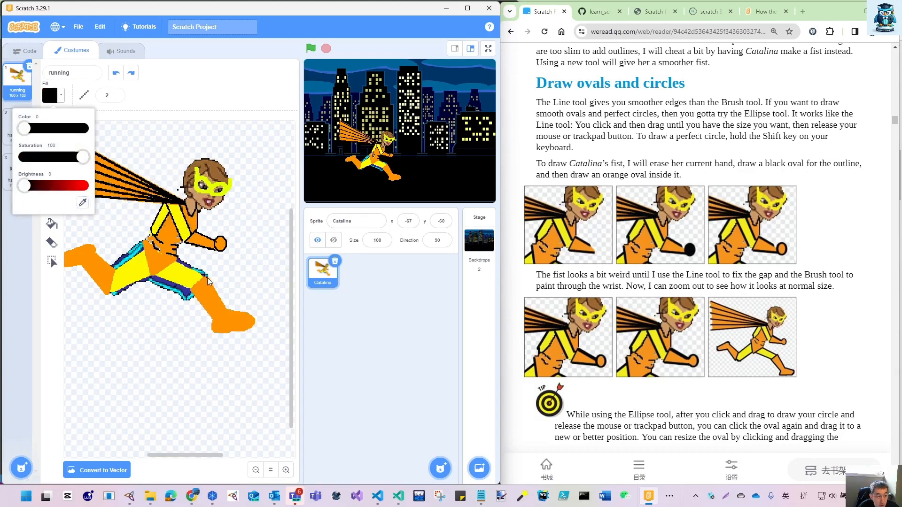
left_click_drag(207, 276, 191, 291)
key("ctrl+z")
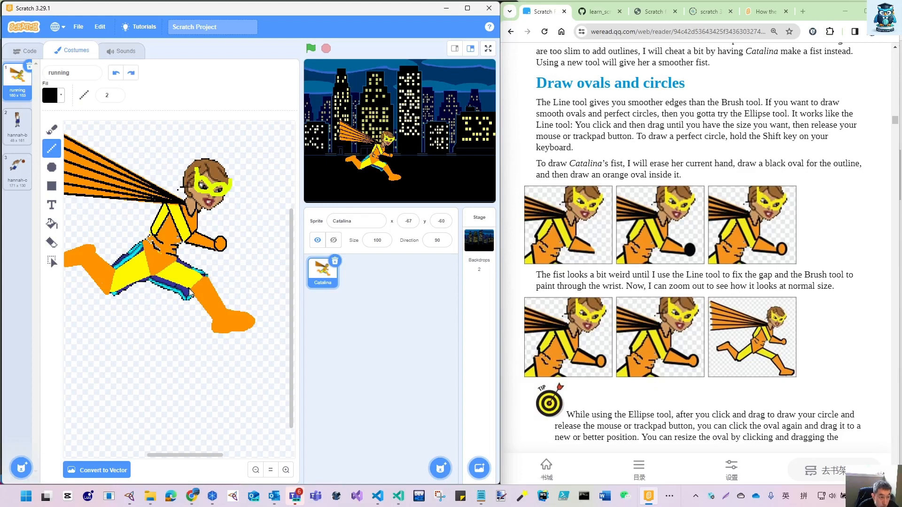
left_click_drag(192, 292, 208, 274)
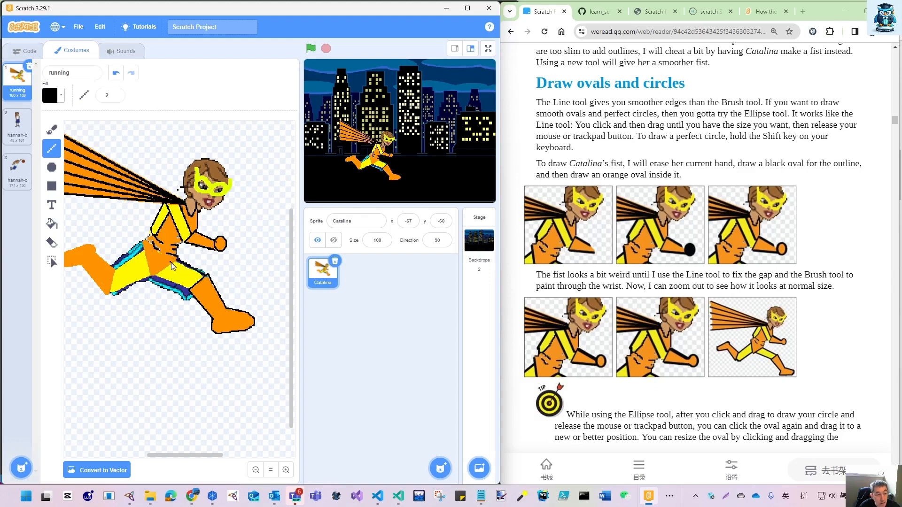
- Outline the hips, both yellow thighs and the orange back boot with black lines of width 2
left_click_drag(176, 262, 151, 277)
left_click_drag(143, 243, 151, 279)
left_click_drag(158, 279, 192, 296)
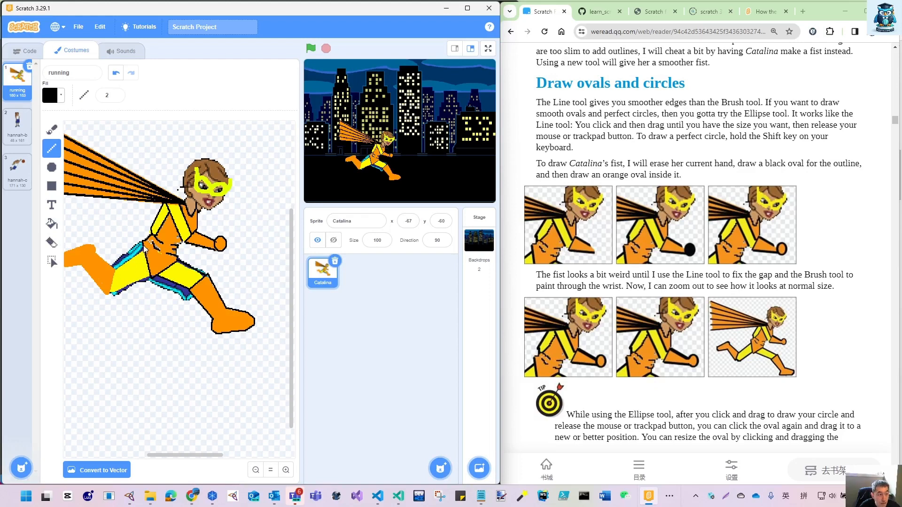
left_click_drag(143, 246, 130, 265)
left_click_drag(116, 271, 150, 280)
left_click_drag(164, 455, 143, 456)
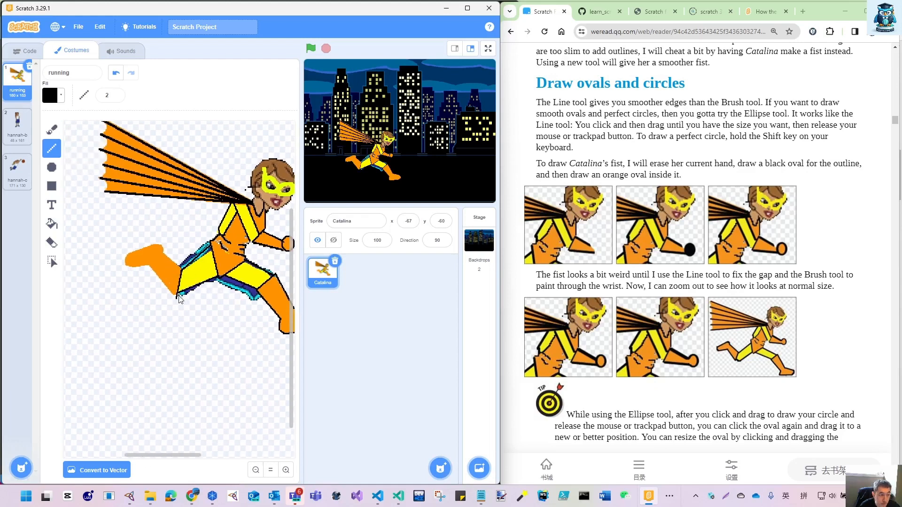
left_click_drag(176, 298, 150, 267)
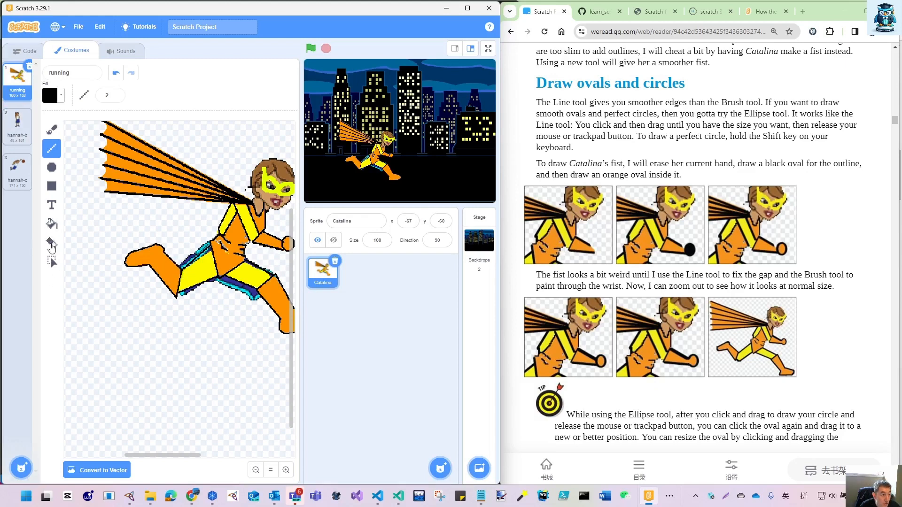
- Set the Eraser to size 15 and erase the leftover blue along the back thigh's upper edge
left_click(51, 244)
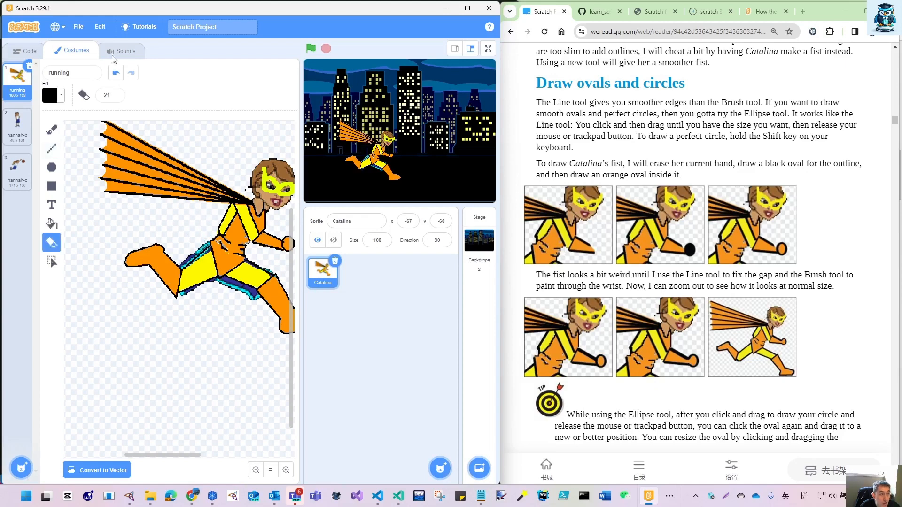
left_click(115, 97)
left_click(115, 97)
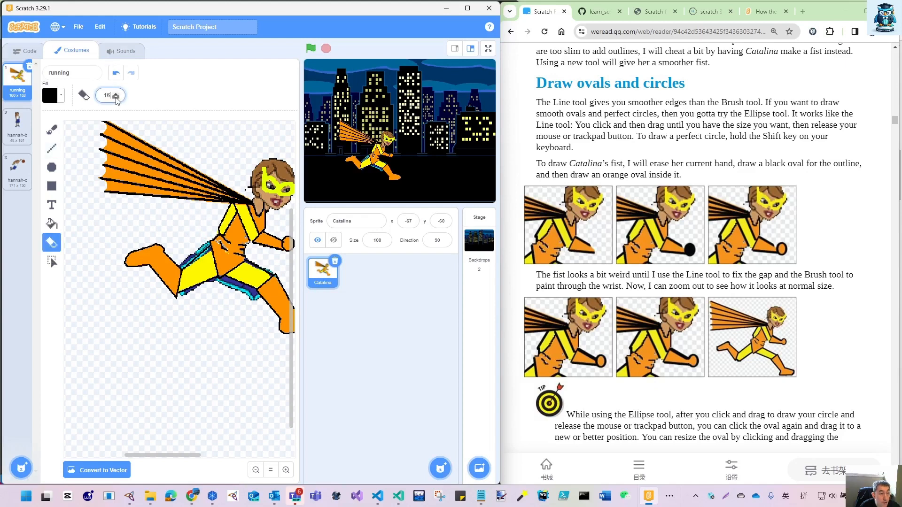
left_click(115, 97)
left_click(184, 258)
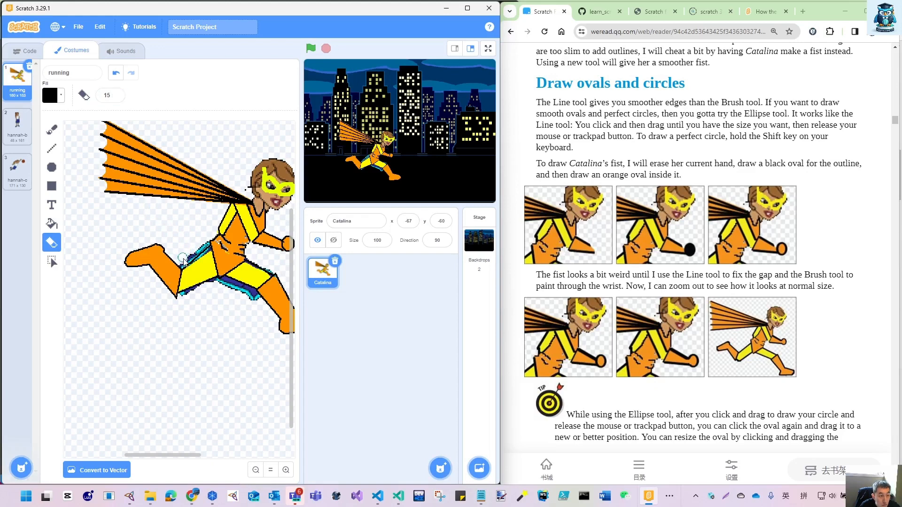
left_click_drag(183, 258, 199, 255)
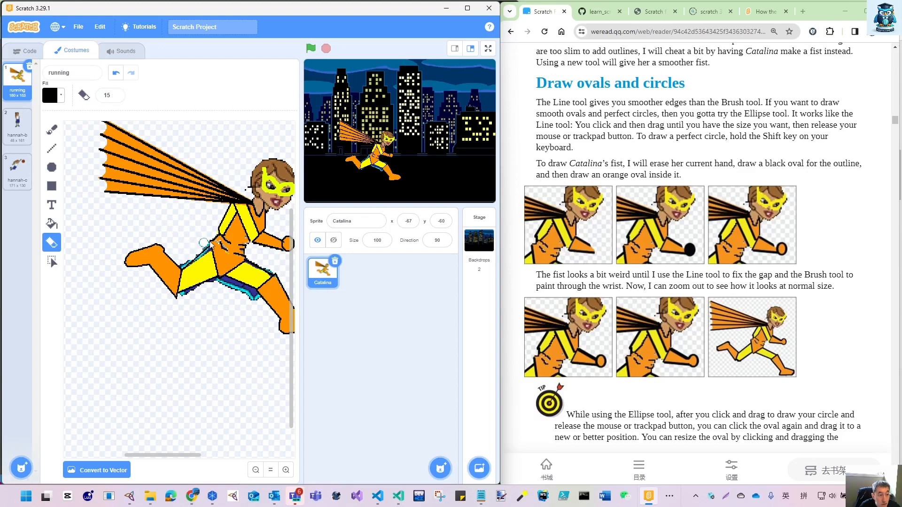
- Reduce the Eraser to size 11 and erase the remaining blue and cyan fringe around both thighs
left_click(116, 97)
left_click(116, 97)
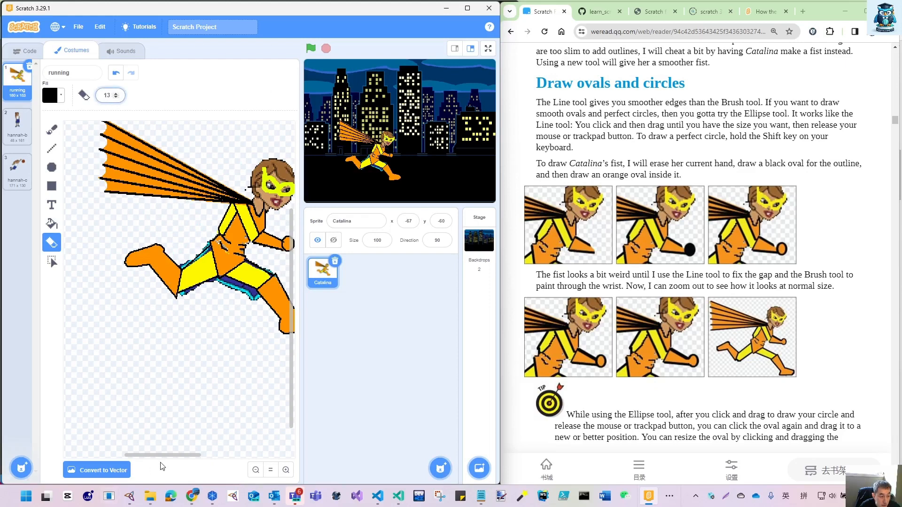
left_click_drag(162, 455, 172, 455)
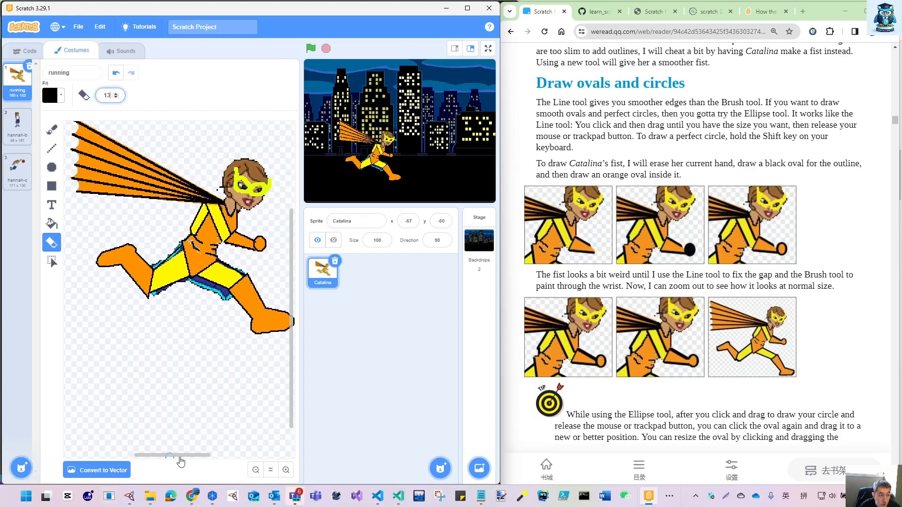
left_click(286, 470)
left_click(286, 470)
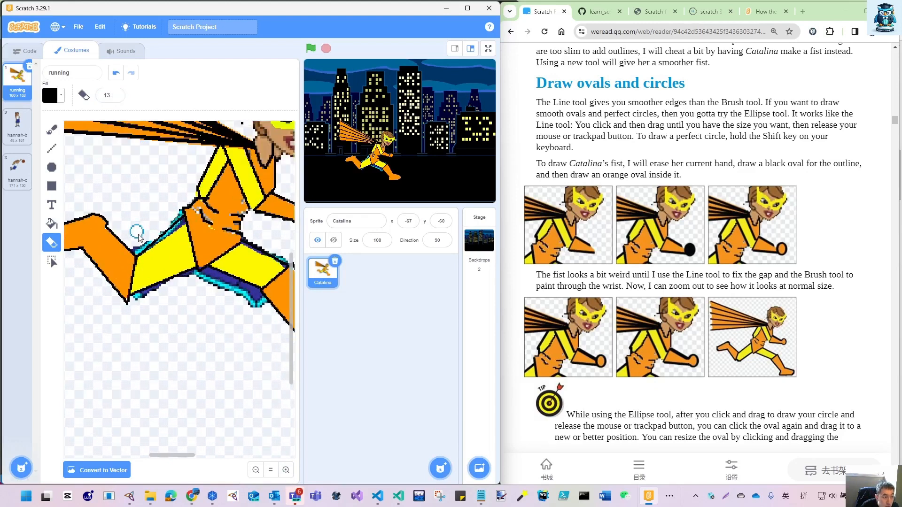
left_click(116, 97)
left_click(116, 97)
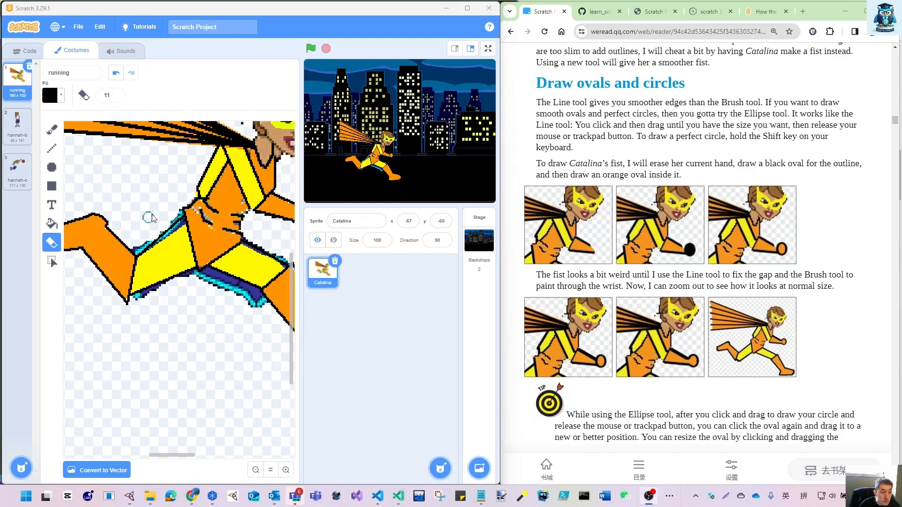
left_click(177, 209)
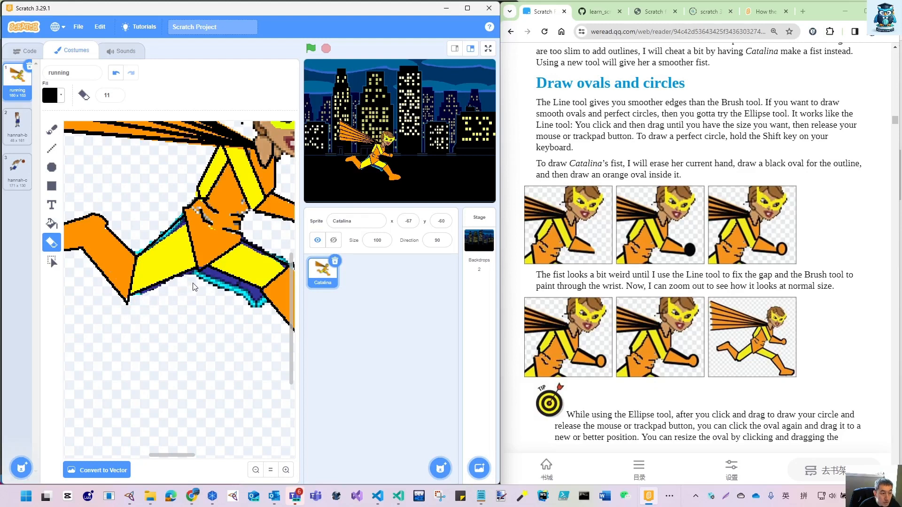
mouse_move(204, 287)
left_mouse_down()
mouse_move(212, 280)
mouse_move(261, 303)
mouse_move(256, 298)
left_mouse_up()
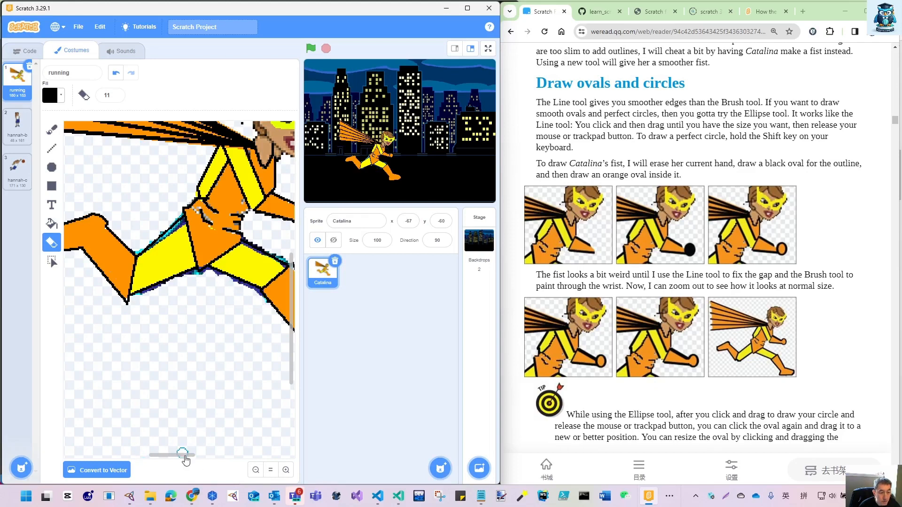
- Try to fill the leftover patch along the back thigh's upper edge with orange sampled from the back boot, and undo the fill
left_click_drag(185, 459, 208, 457)
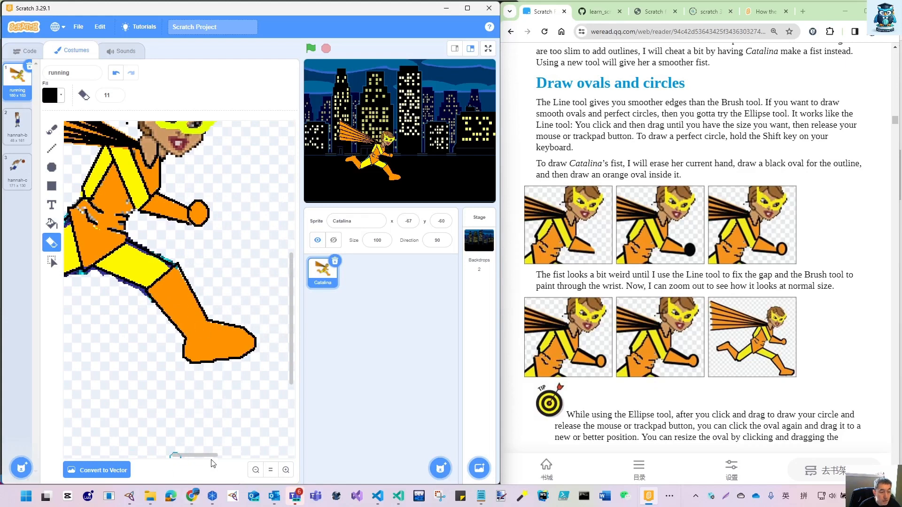
left_click_drag(210, 455, 149, 460)
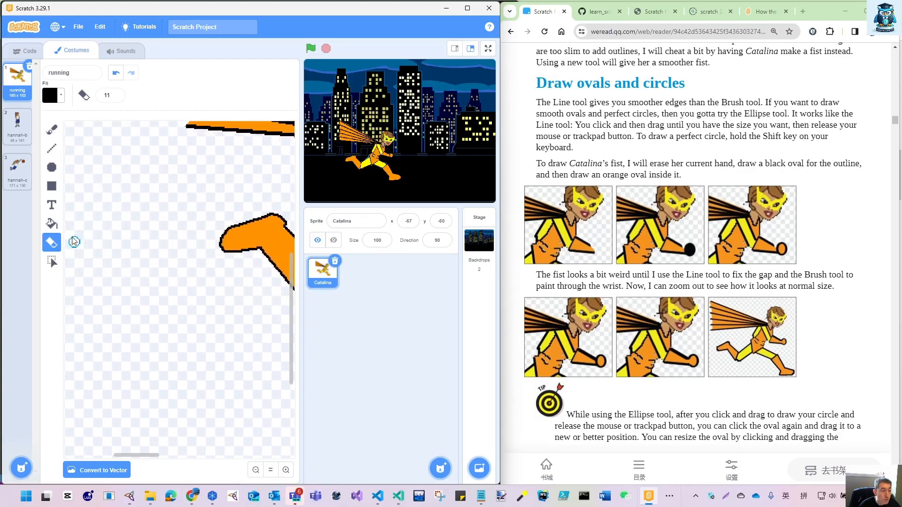
left_click(52, 224)
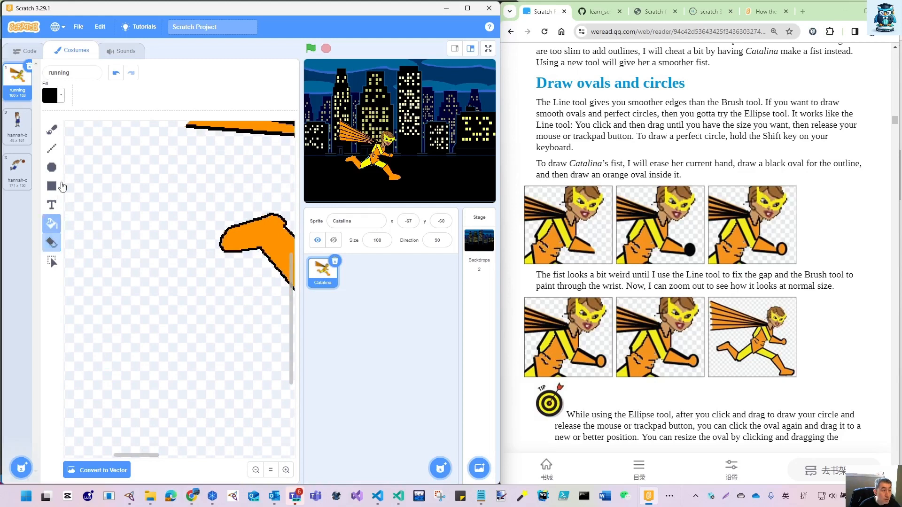
left_click(59, 96)
left_click(82, 220)
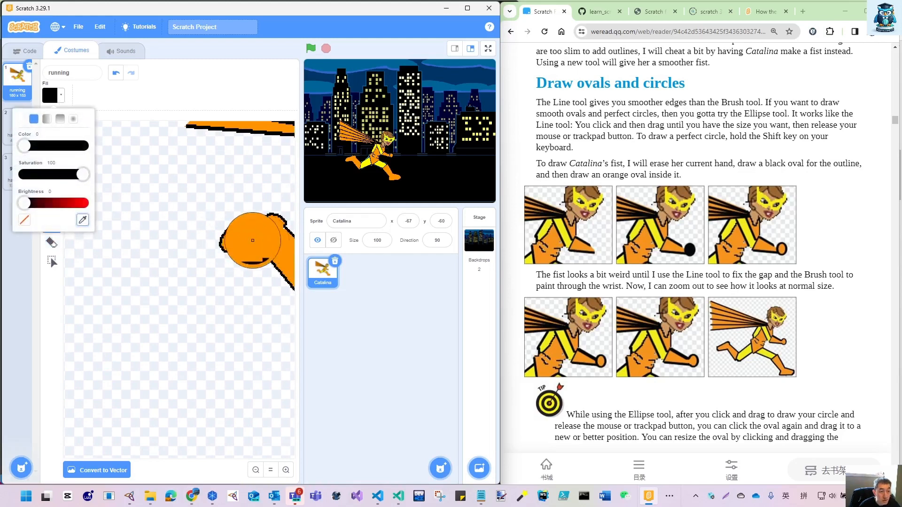
left_click(262, 237)
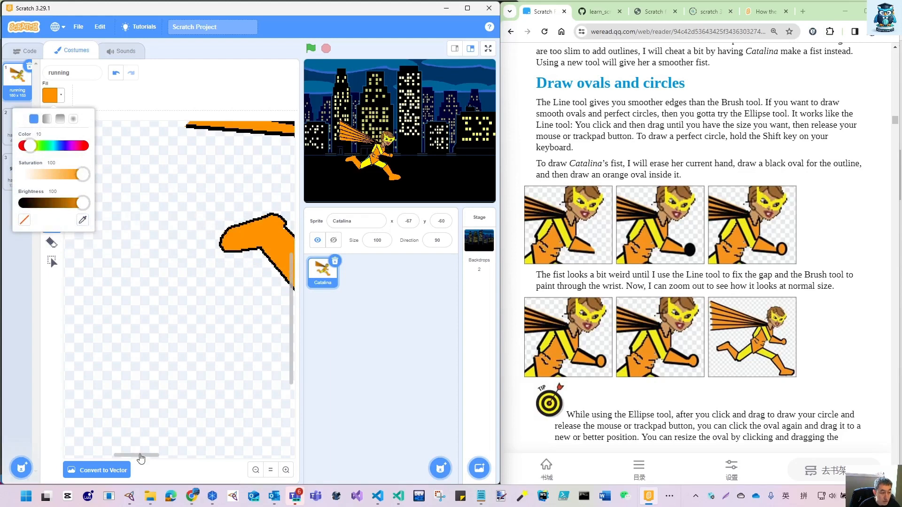
left_click_drag(140, 455, 172, 468)
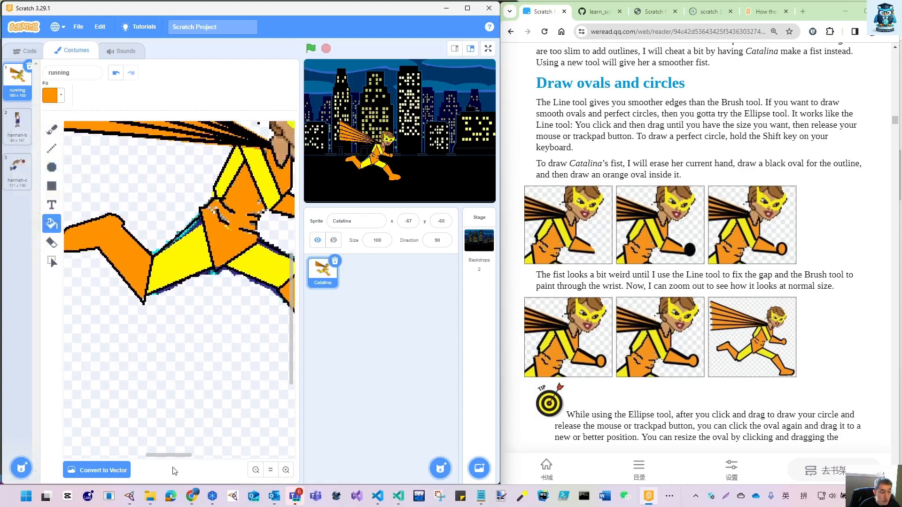
left_click(187, 234)
key("ctrl+z")
- Sample the back thigh's yellow and fill the leftover blue and cyan patches along its upper edge, undoing the fill that recolours the black outlines
left_click(62, 102)
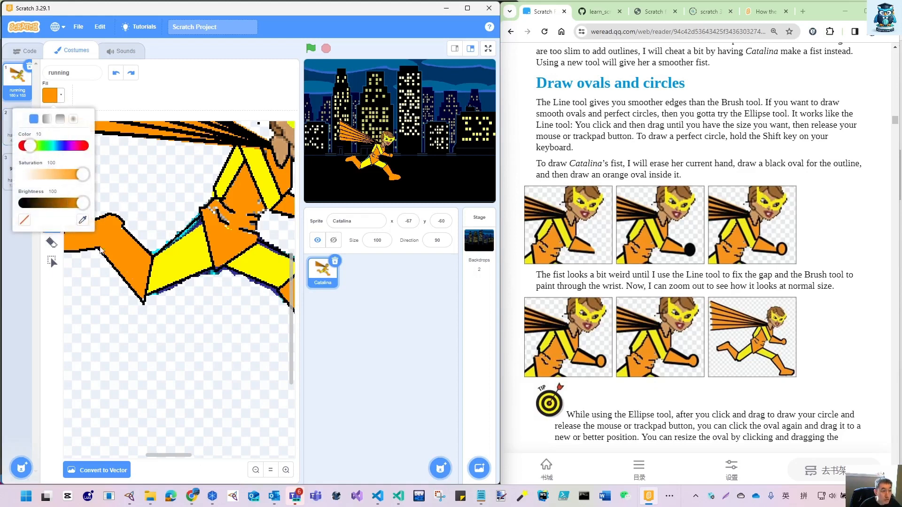
left_click(83, 220)
left_click(192, 254)
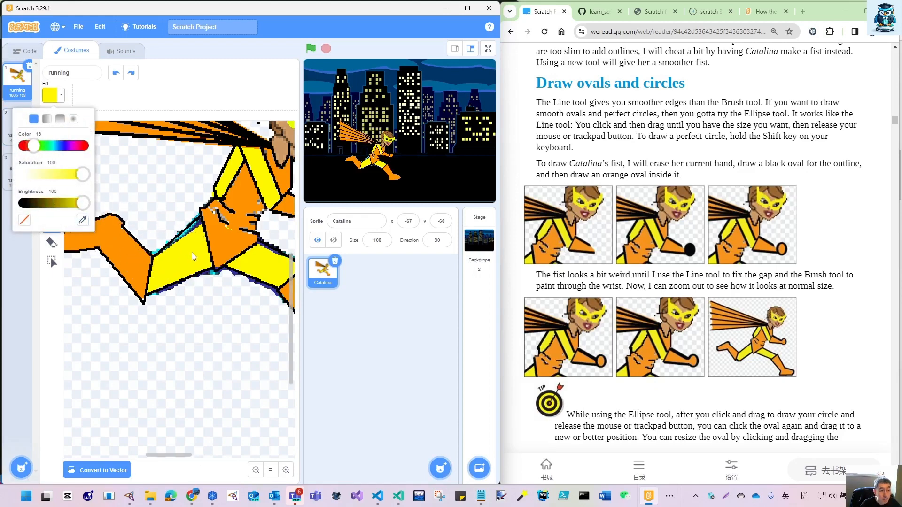
left_click(200, 228)
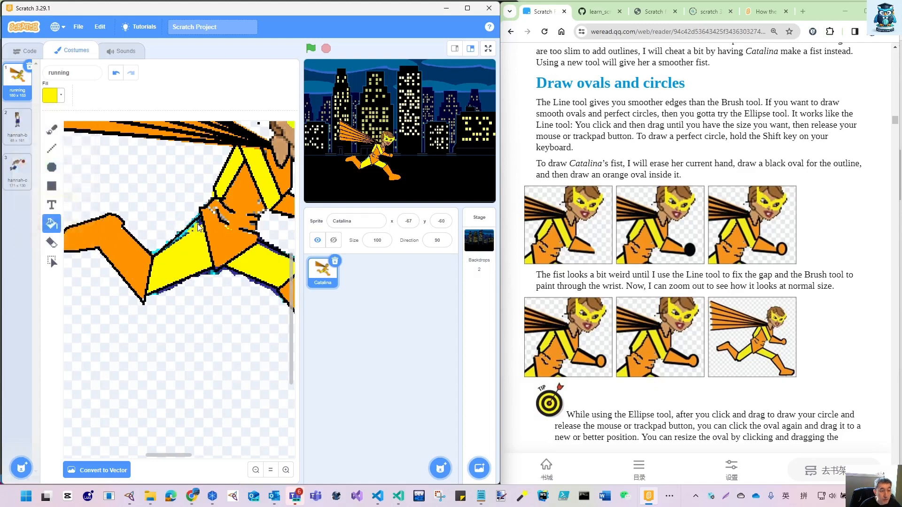
left_click(183, 236)
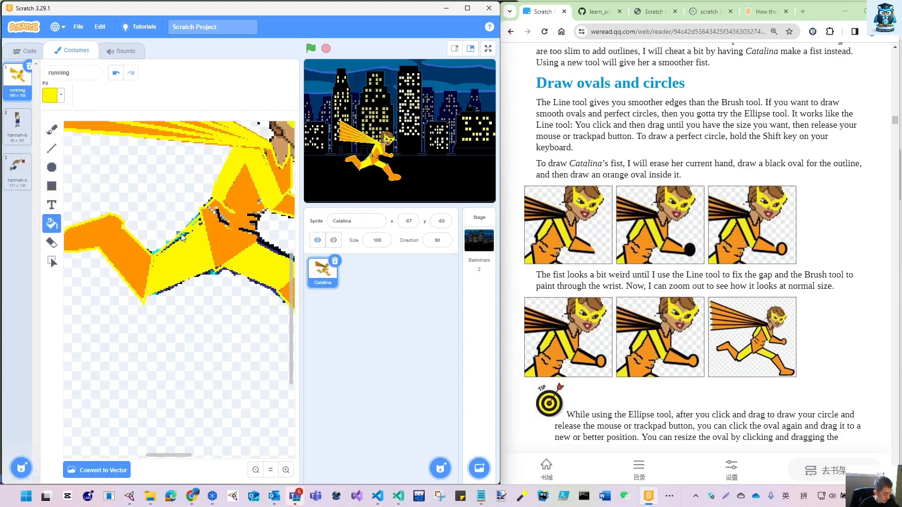
key("ctrl+z")
key("ctrl+z")
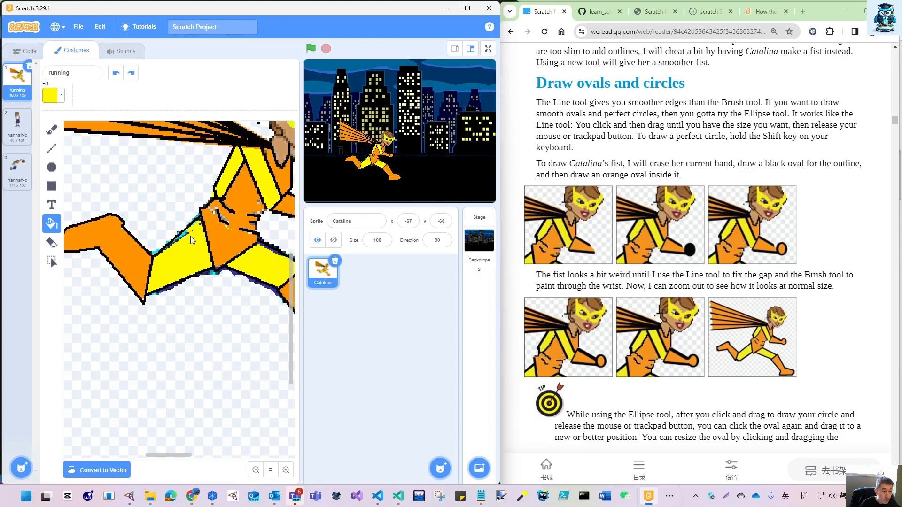
left_click(182, 235)
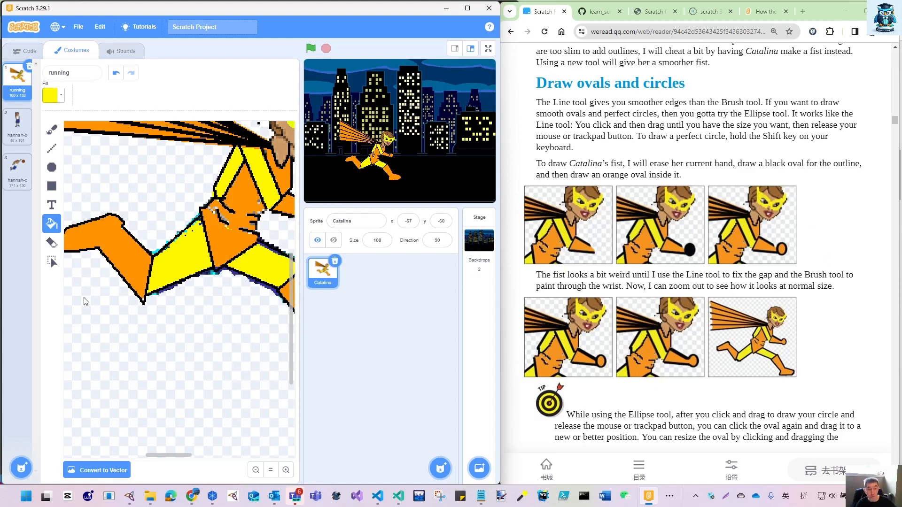
- Paint a jagged yellow flame outline around the fist with the Brush at size 2 and fill it with yellow
left_click(256, 470)
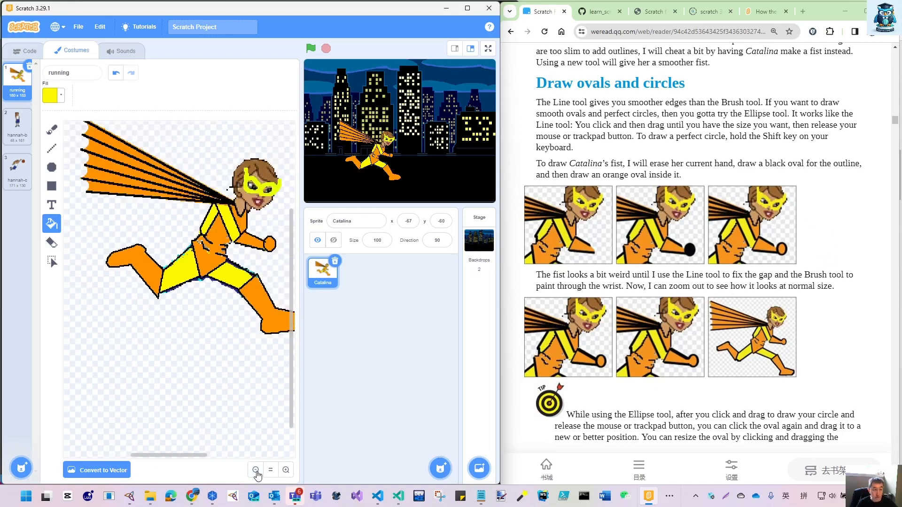
left_click(255, 469)
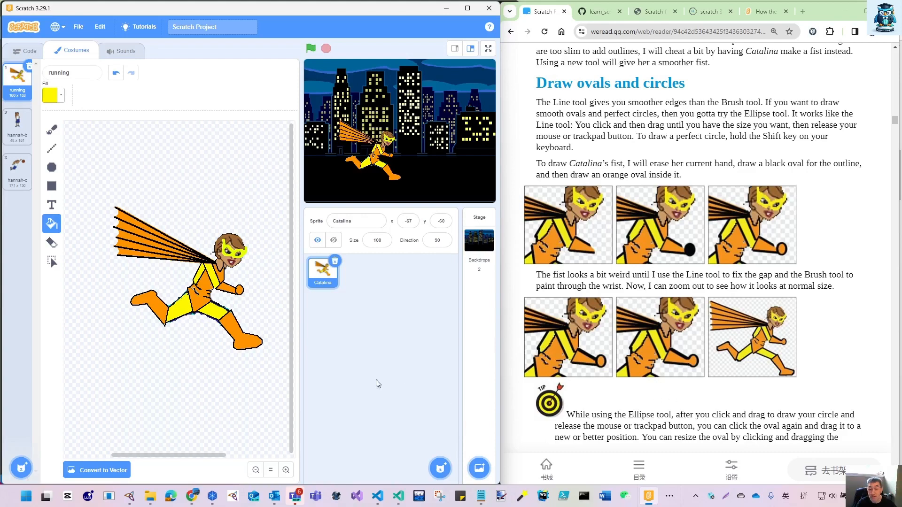
scroll(733, 384, "down", 12)
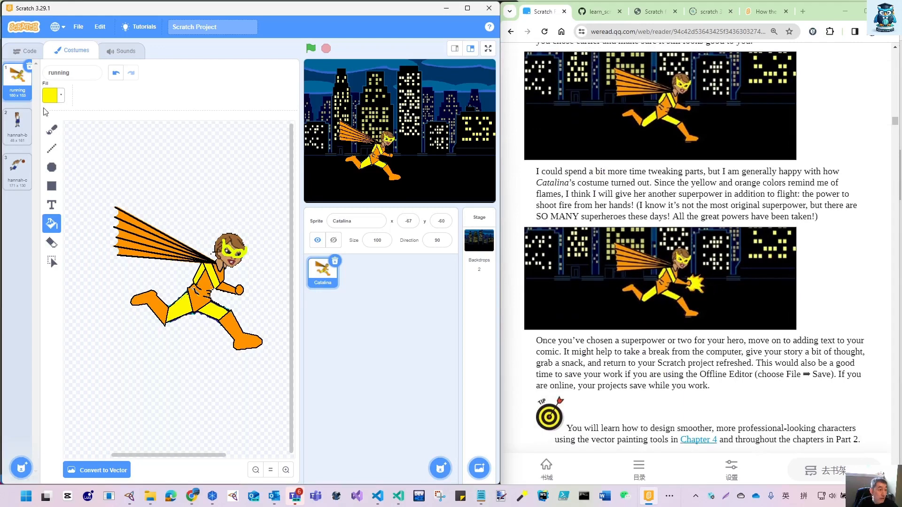
left_click(51, 129)
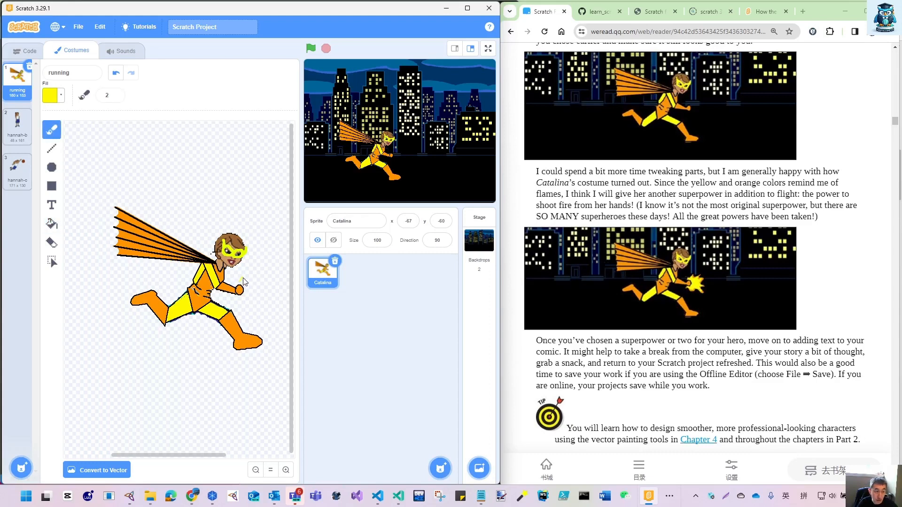
mouse_move(240, 281)
left_mouse_down()
mouse_move(257, 276)
mouse_move(266, 287)
mouse_move(260, 309)
mouse_move(239, 298)
left_mouse_up()
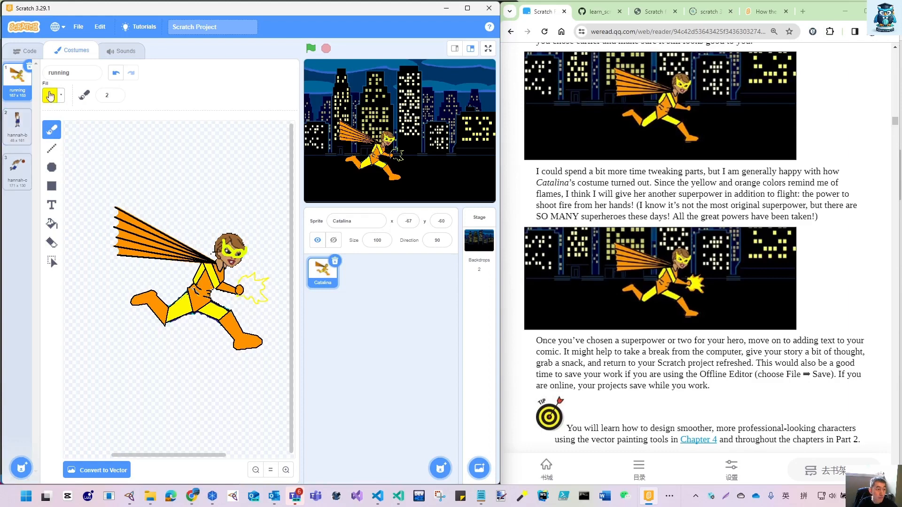
left_click(52, 223)
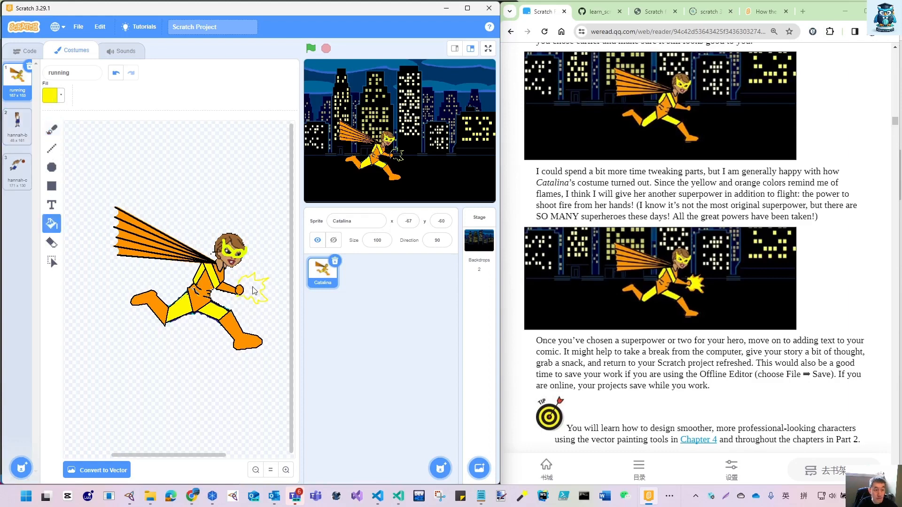
left_click(252, 290)
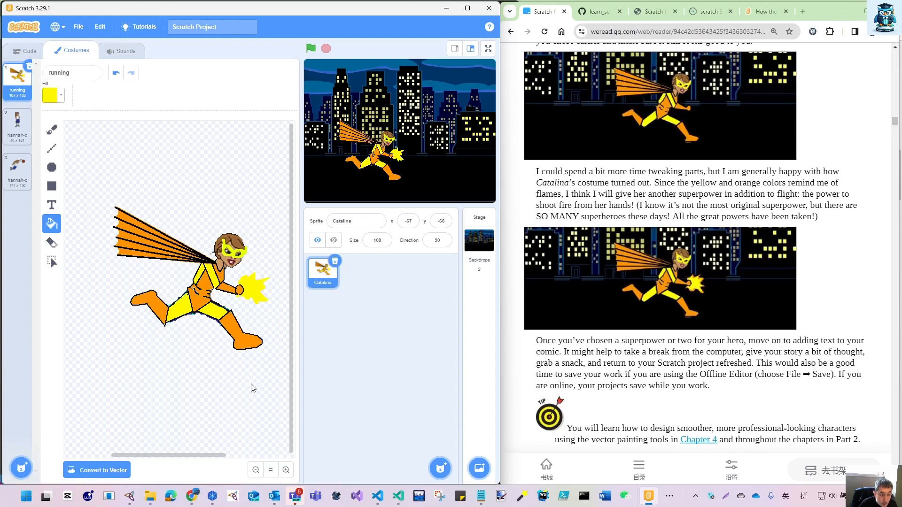
- Outline the yellow flame around the fist with the Brush at size 4, using orange sampled from the front boot
left_click(286, 469)
left_click(285, 469)
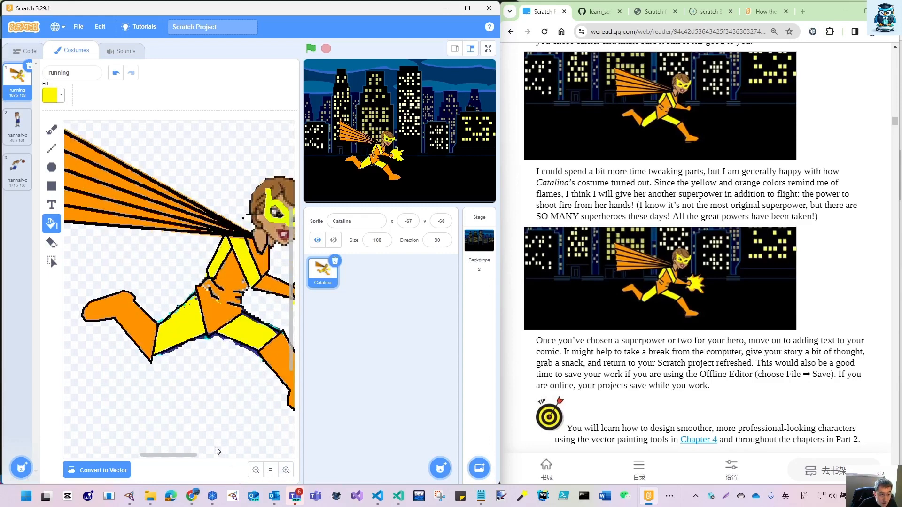
left_click_drag(187, 454, 218, 455)
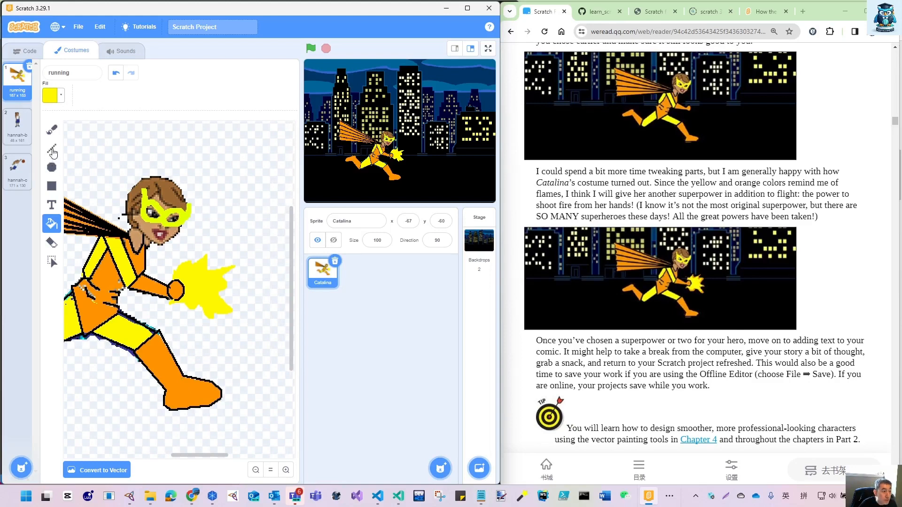
left_click(51, 129)
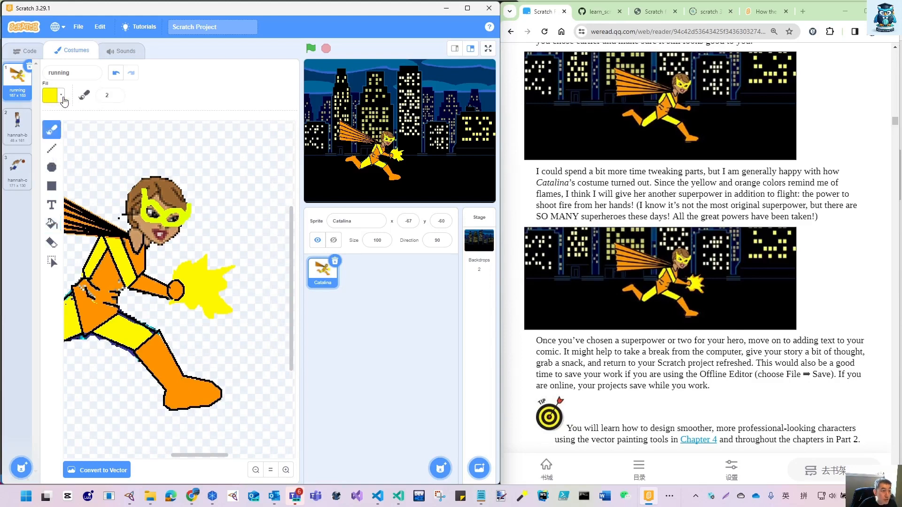
left_click(61, 96)
left_click(82, 202)
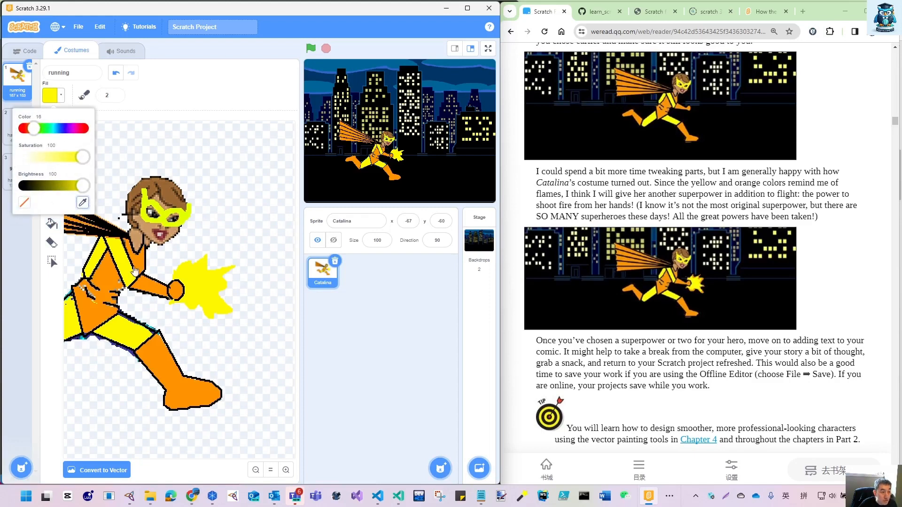
left_click(163, 368)
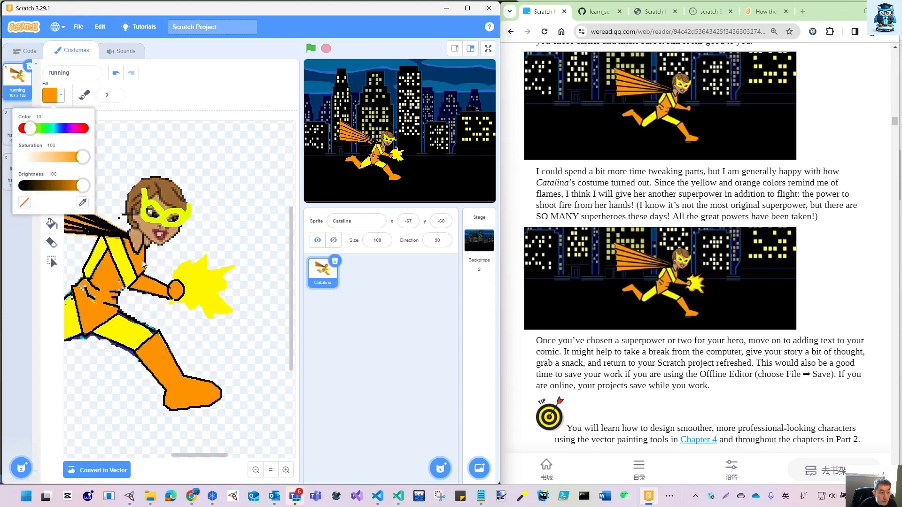
left_click(116, 96)
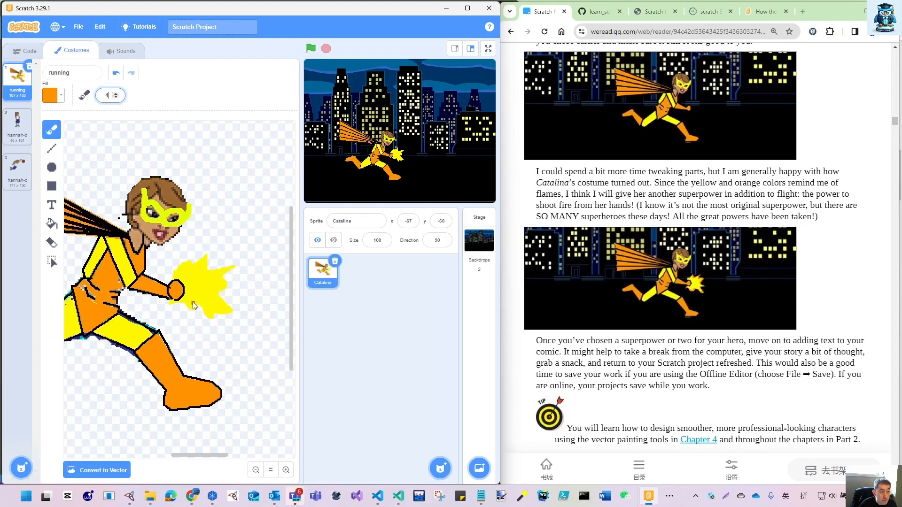
left_click(173, 278)
mouse_move(173, 278)
left_mouse_down()
mouse_move(201, 257)
mouse_move(210, 268)
mouse_move(240, 265)
mouse_move(224, 276)
mouse_move(244, 289)
mouse_move(241, 316)
mouse_move(162, 307)
mouse_move(174, 303)
left_mouse_up()
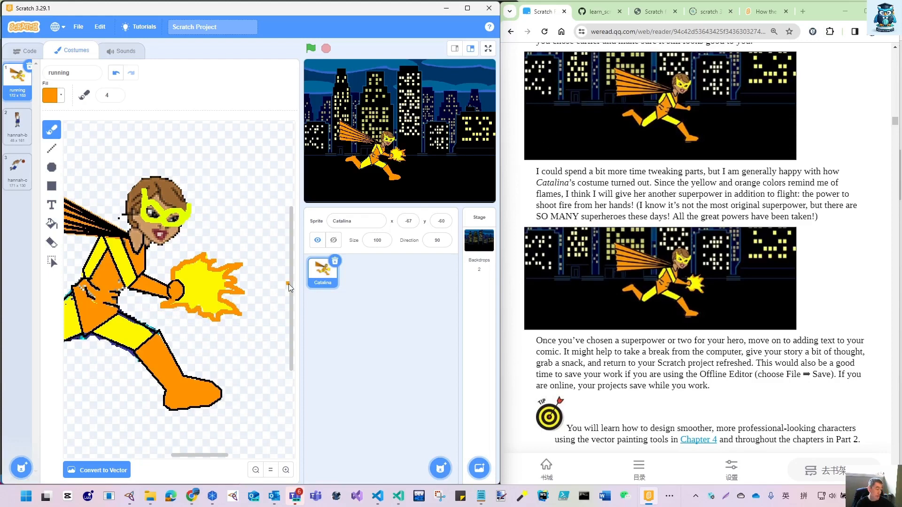
- Reposition Catalina on the stage nearer the centre, at about x -9, y -72
left_click(256, 470)
scroll(711, 352, "down", 5)
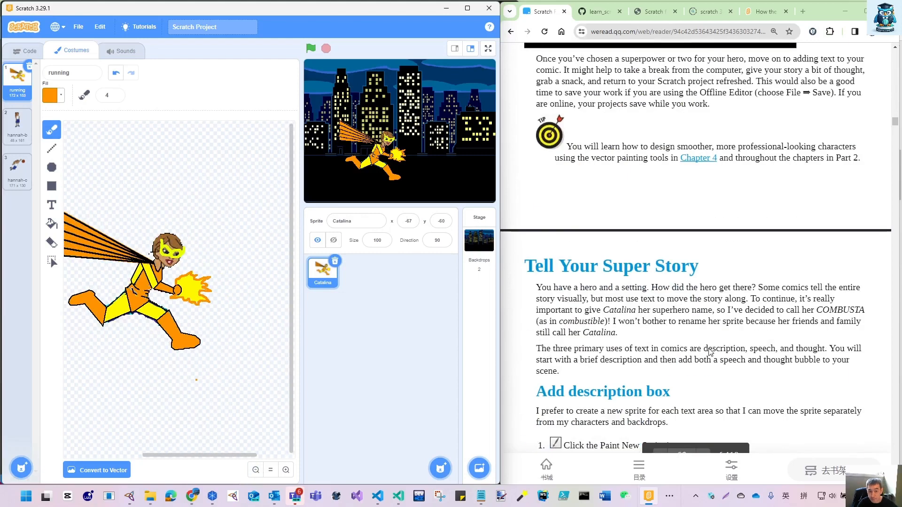
scroll(710, 352, "up", 5)
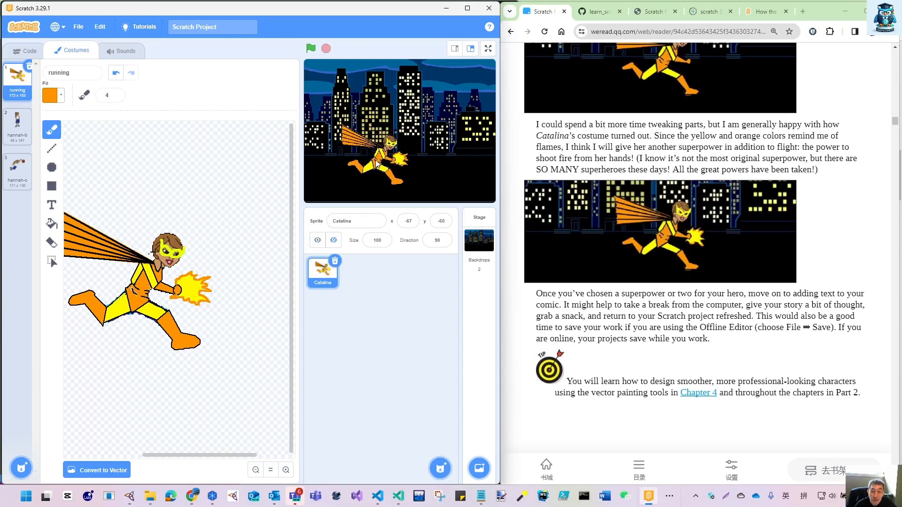
left_click_drag(381, 164, 397, 166)
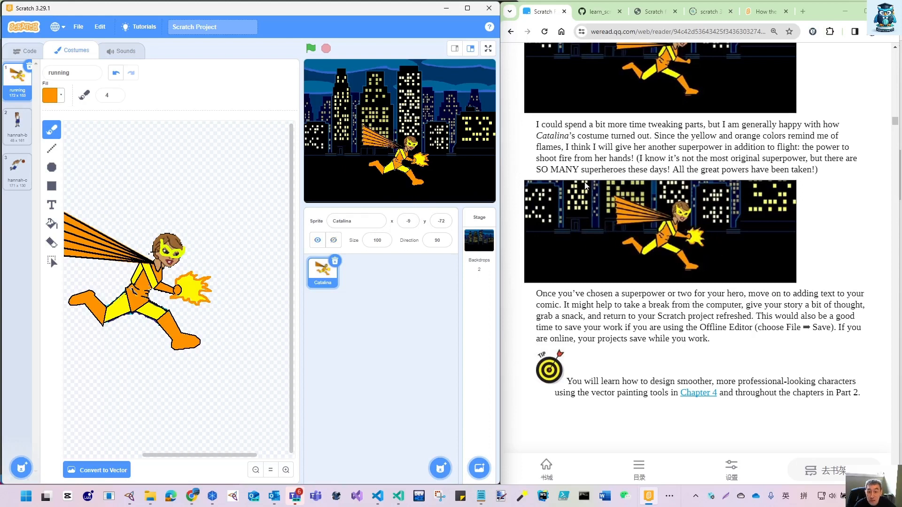
- Save the project to the computer as Own_Comics_2-2.sb3 in the ch02 folder, replacing the existing file
scroll(627, 227, "down", 4)
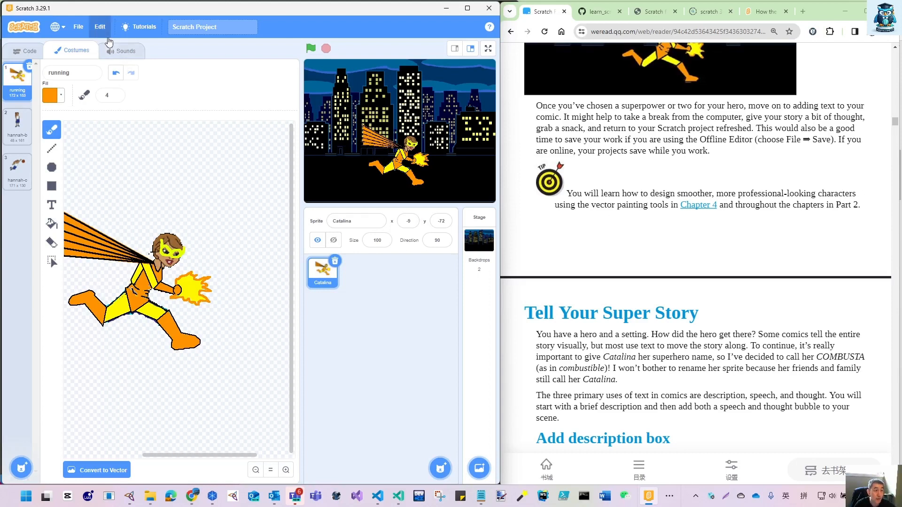
left_click(78, 29)
left_click(94, 79)
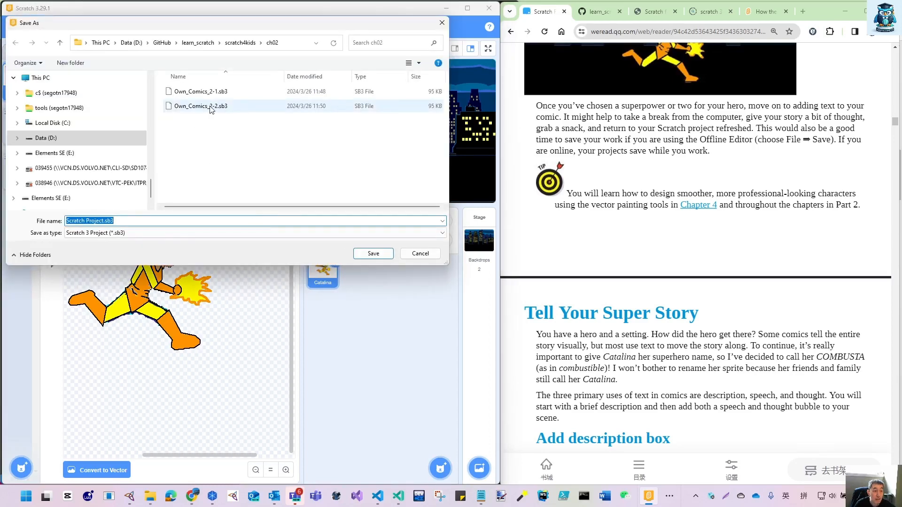
double_click(210, 106)
left_click(484, 253)
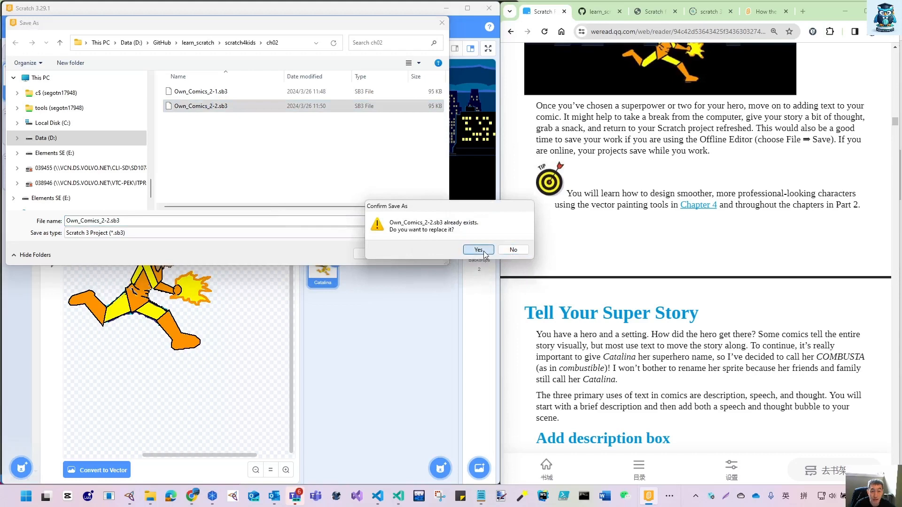